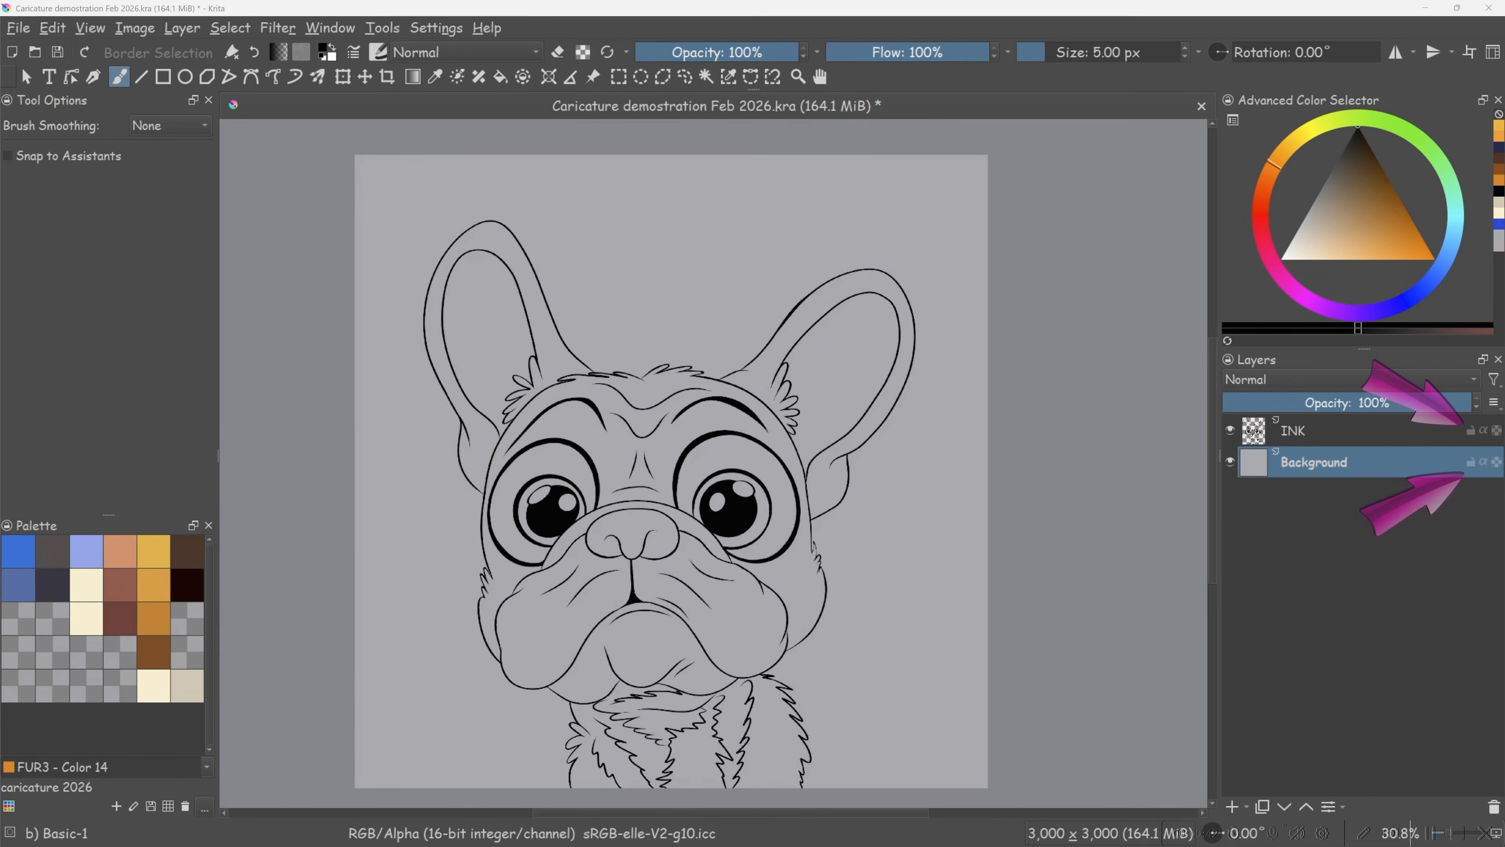
- Lock the Background and INK layers, and add six paint layers between them
left_click(1471, 462)
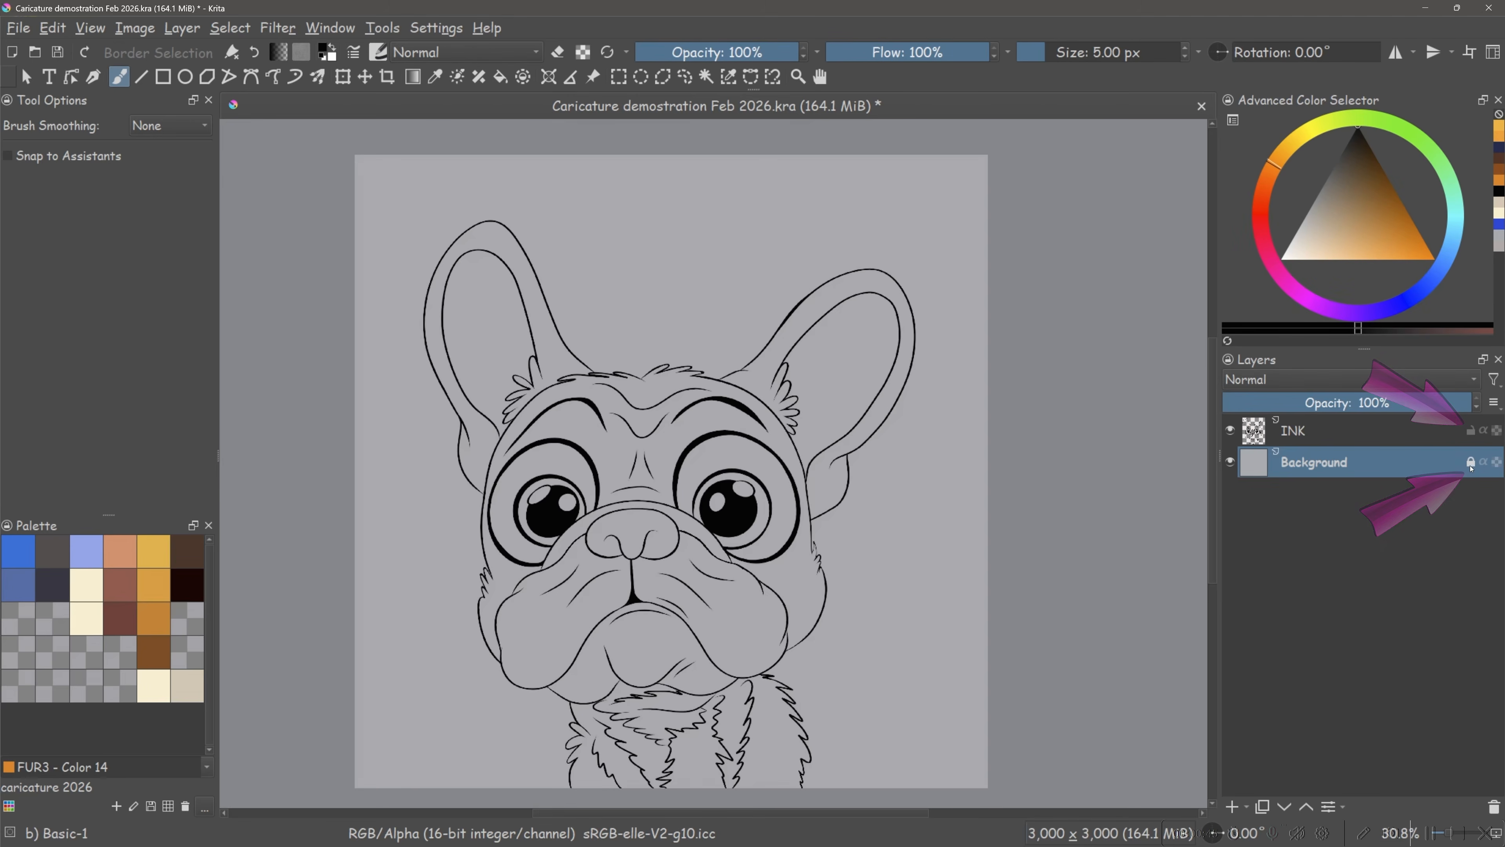
left_click(1471, 432)
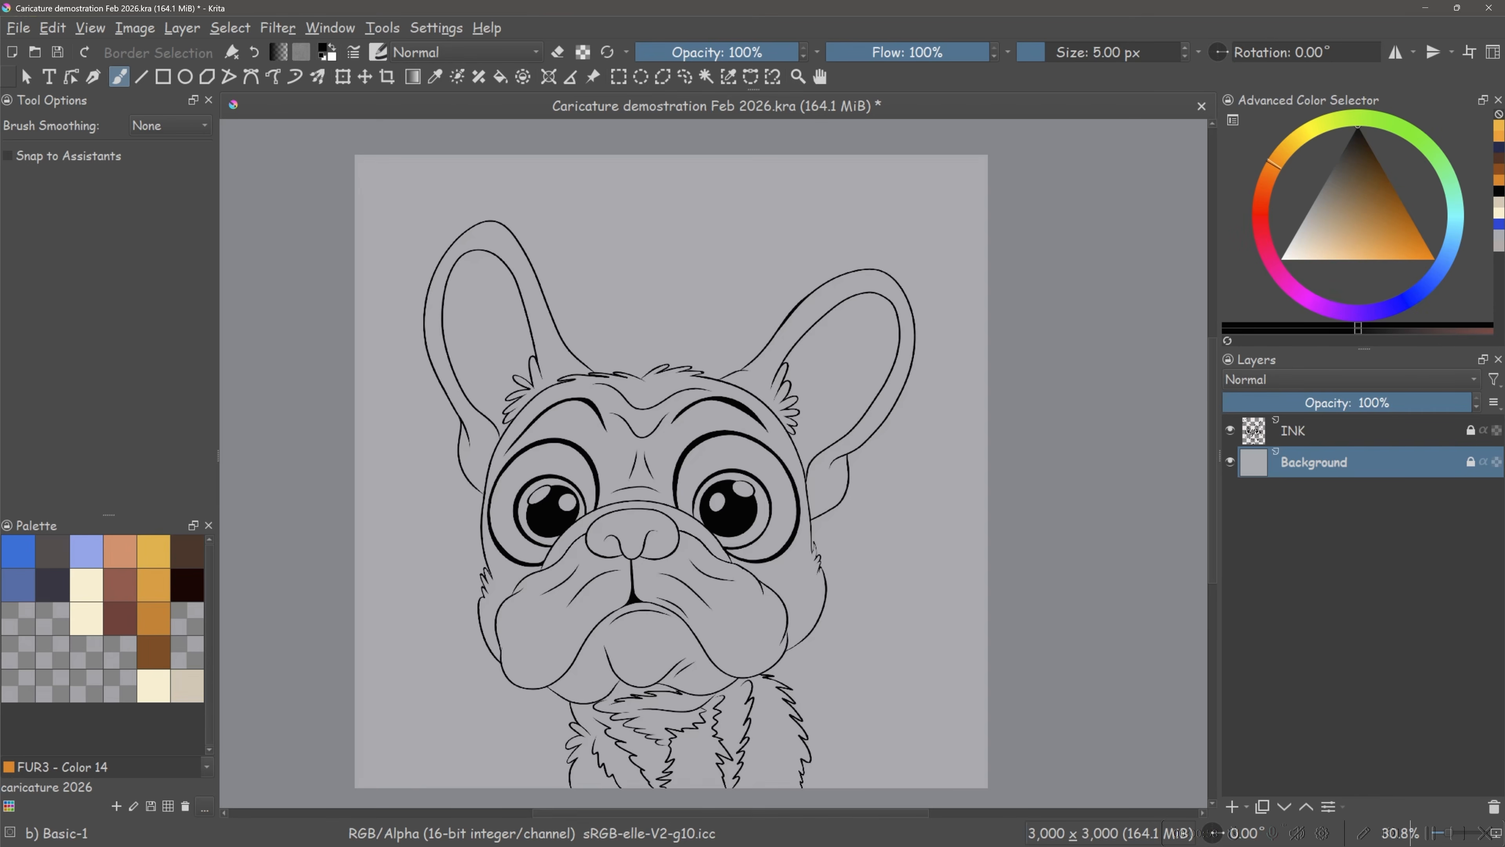
left_click(1232, 807)
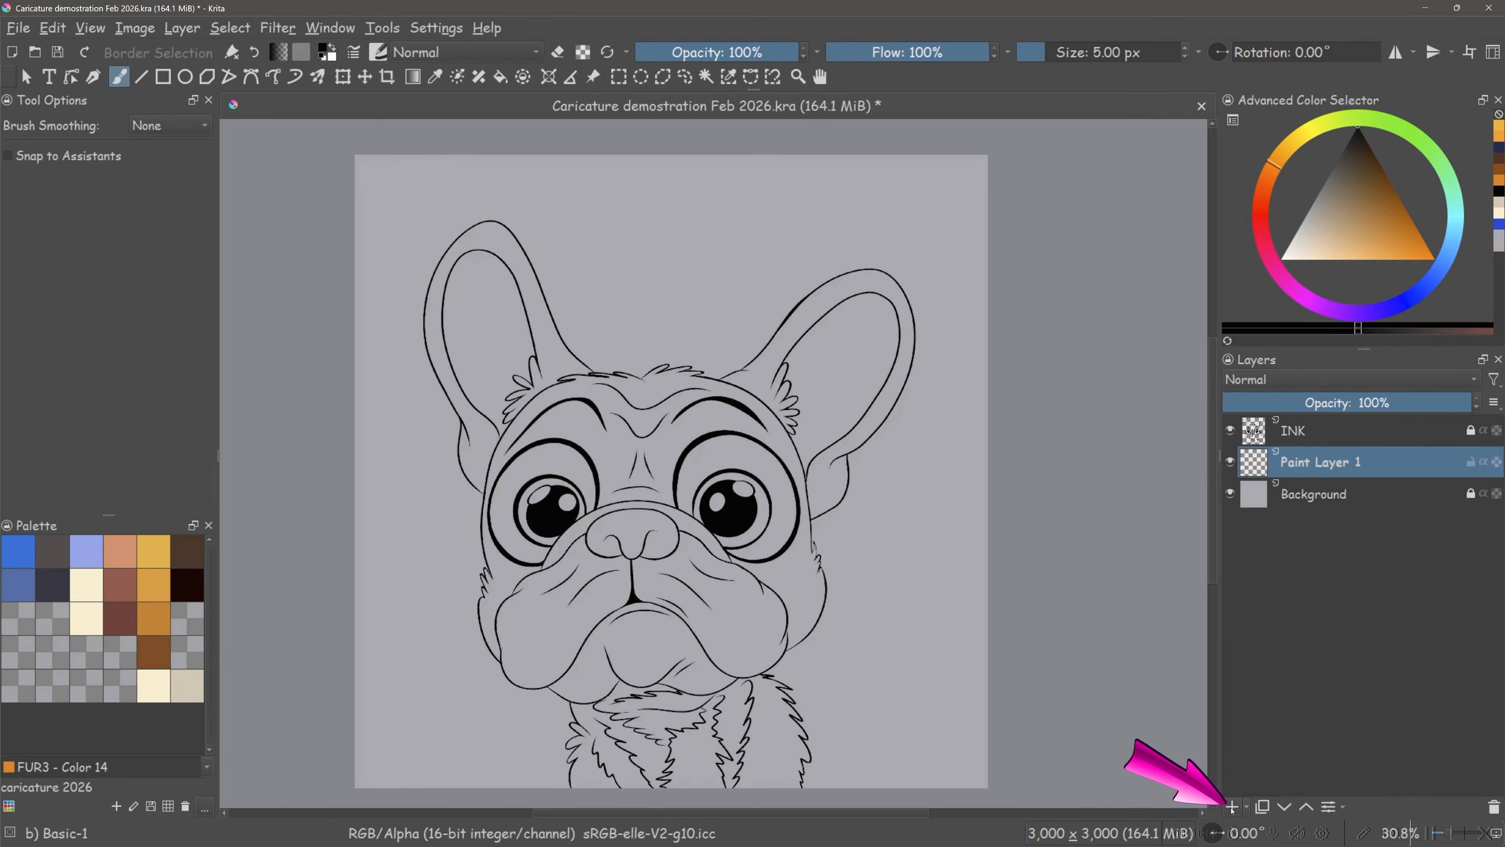
left_click(1232, 806)
left_click(1231, 806)
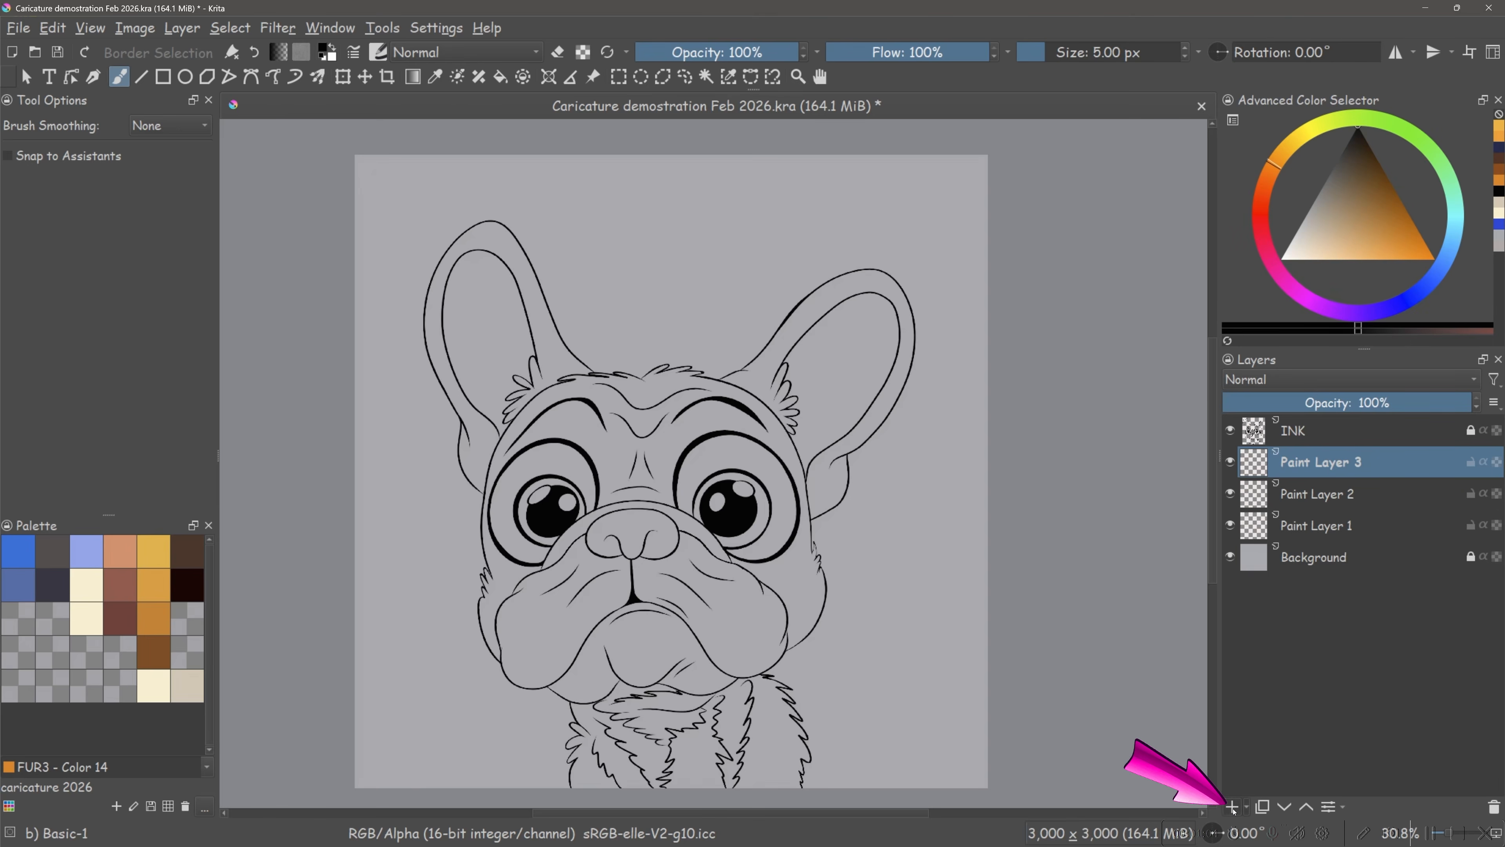
left_click(1232, 807)
left_click(1232, 807)
left_click(1232, 807)
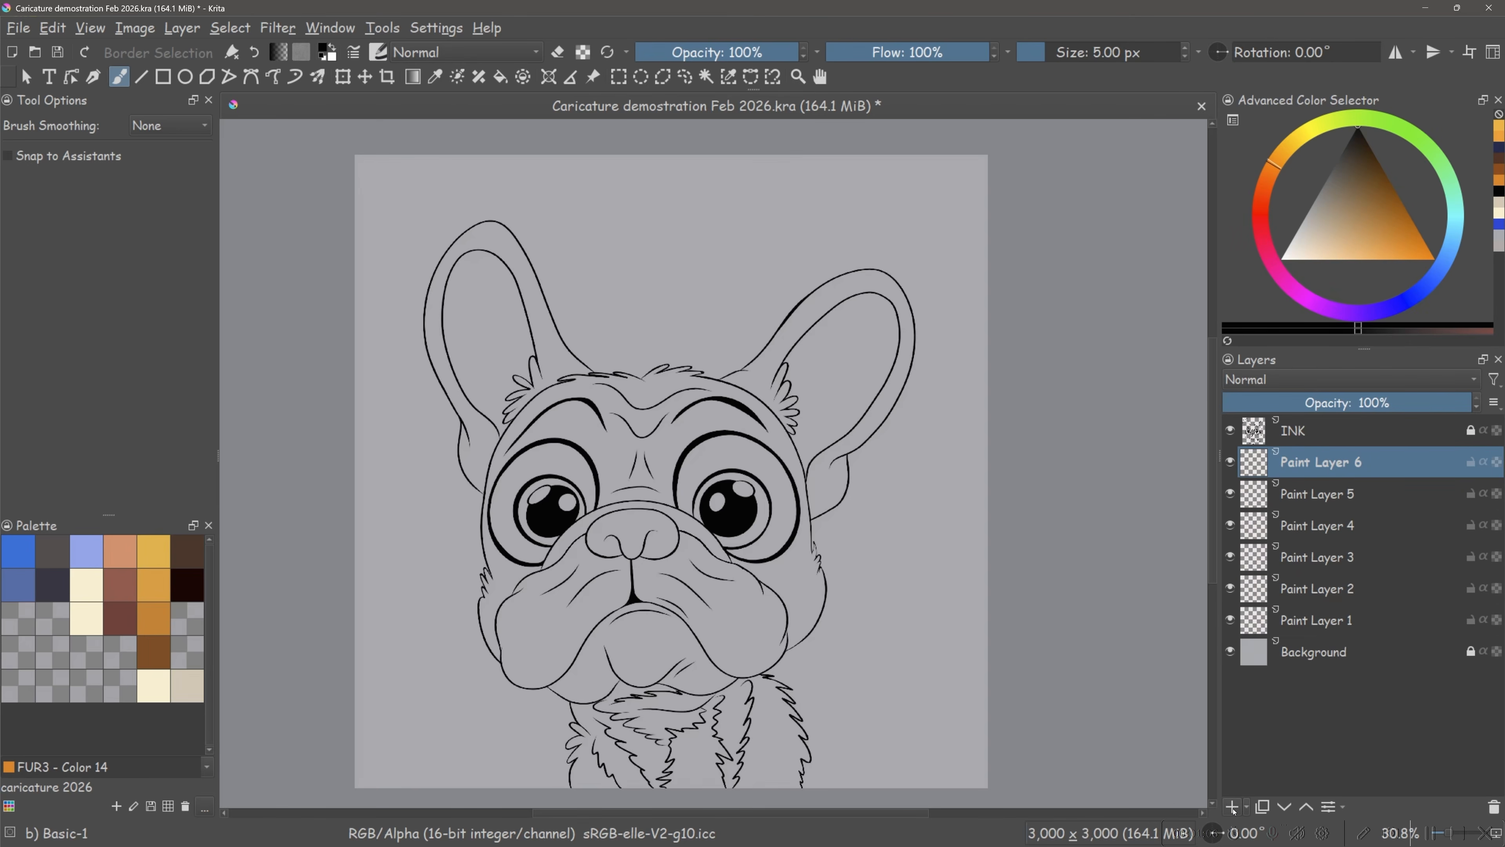
- Rename Paint Layer 1 as "fur" and Paint Layer 2 as "muzzle"
left_click(1307, 623)
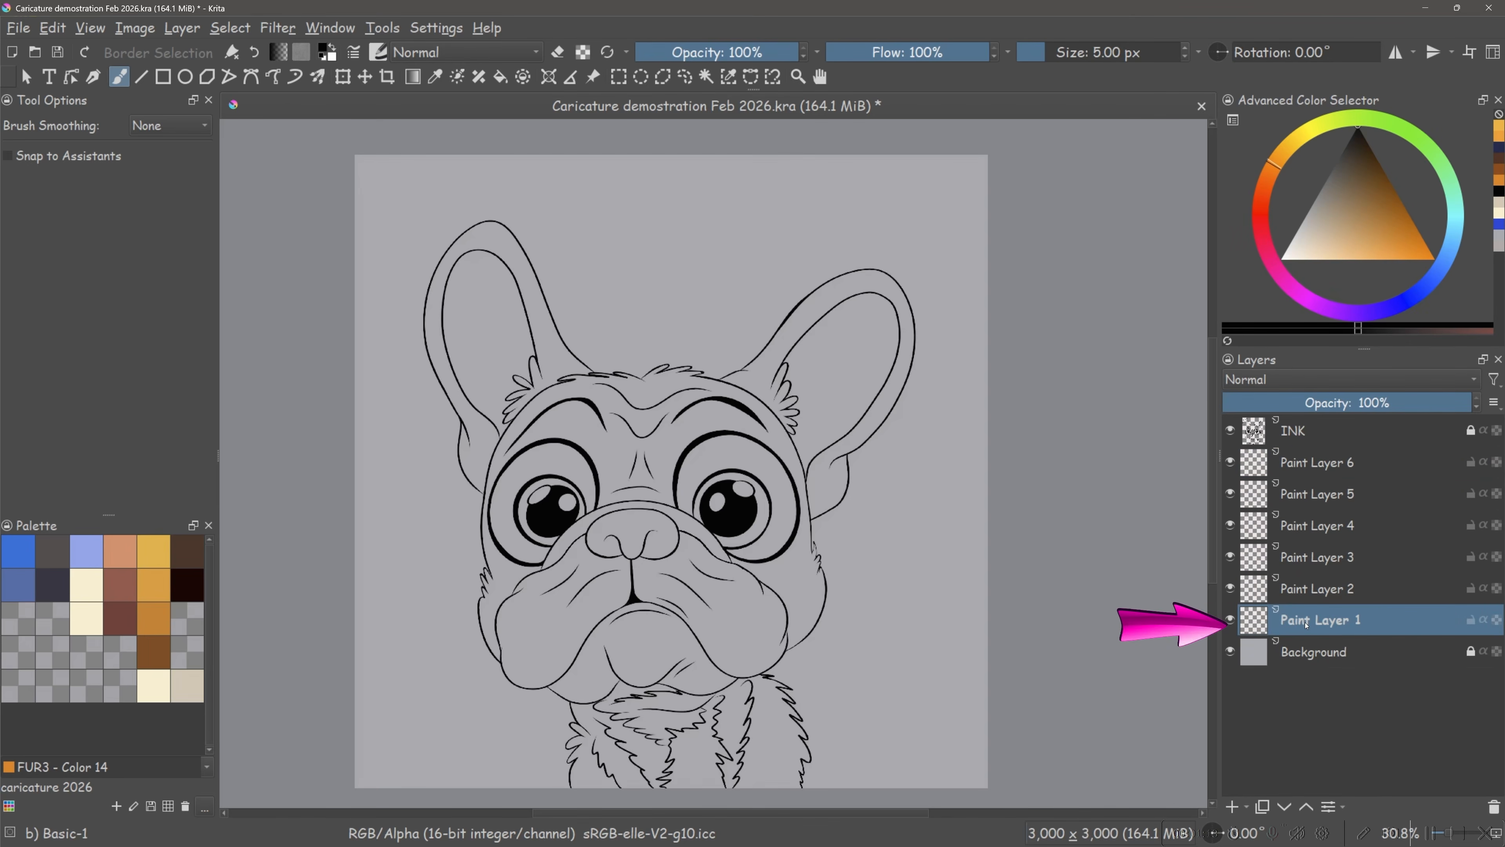
key("F2")
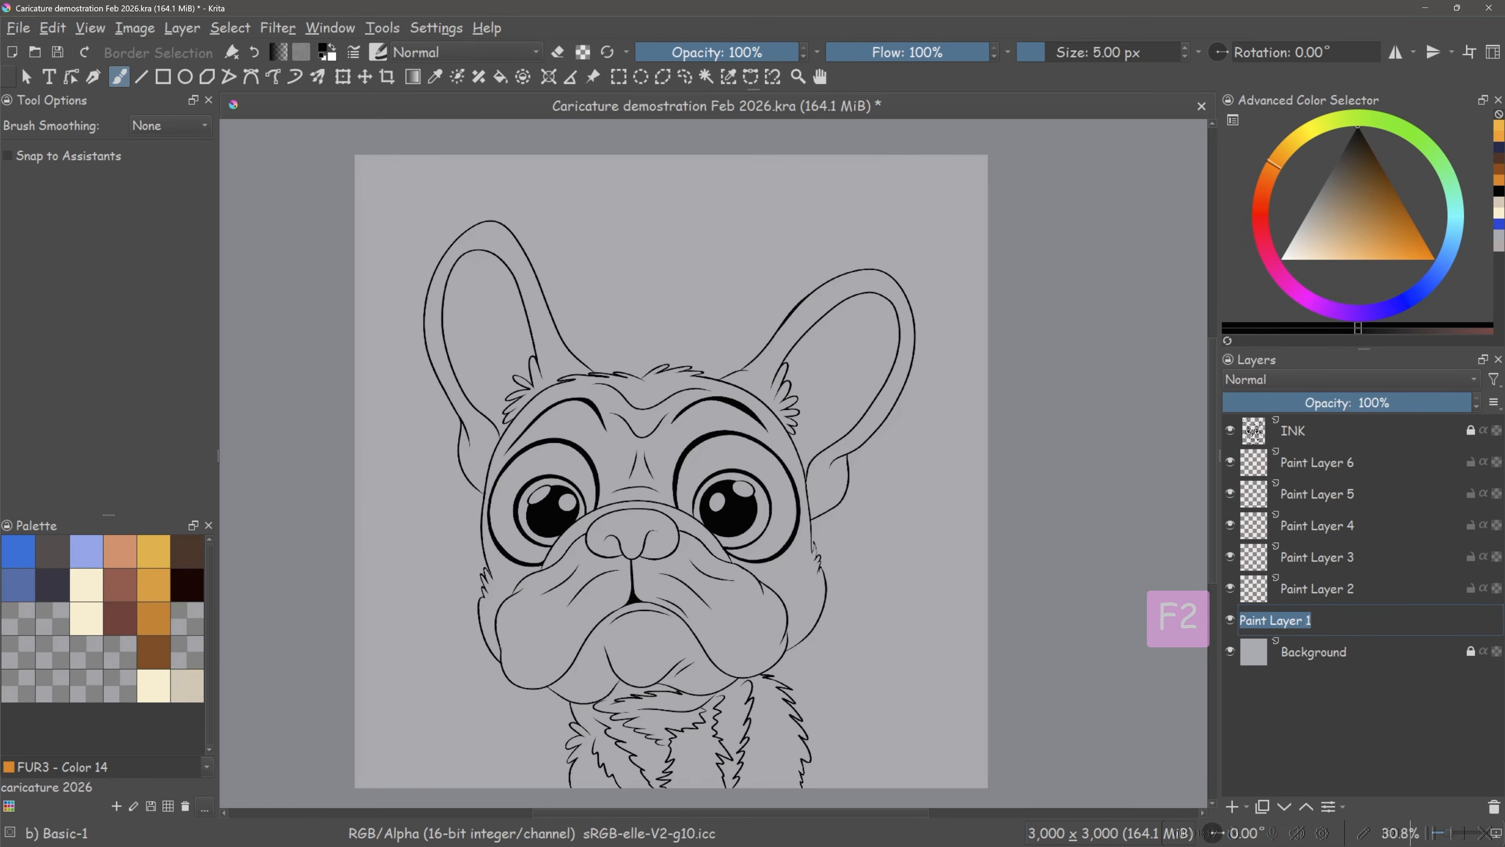
type("fur")
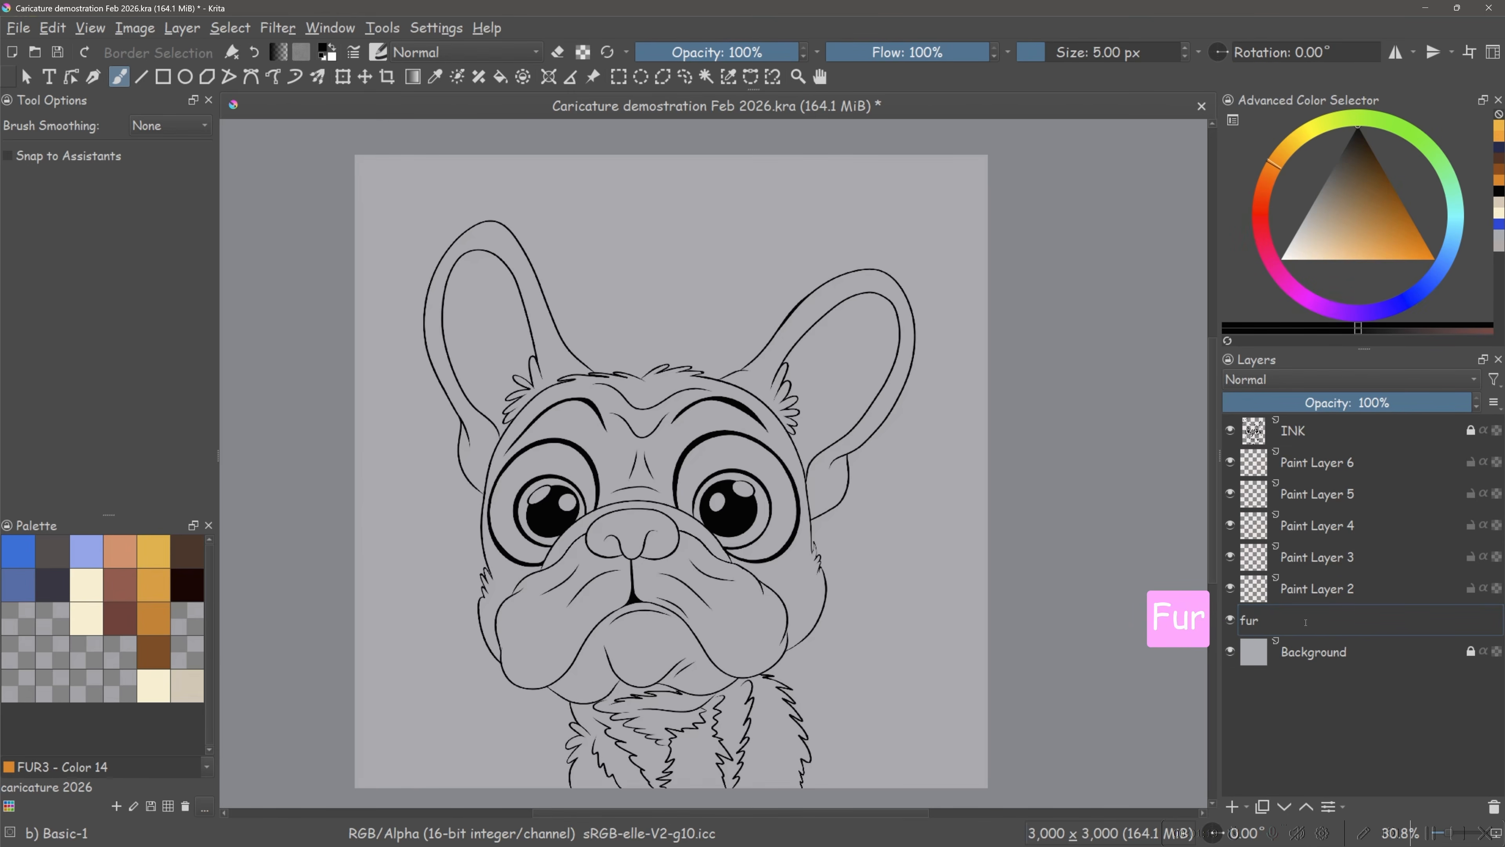
key("Return")
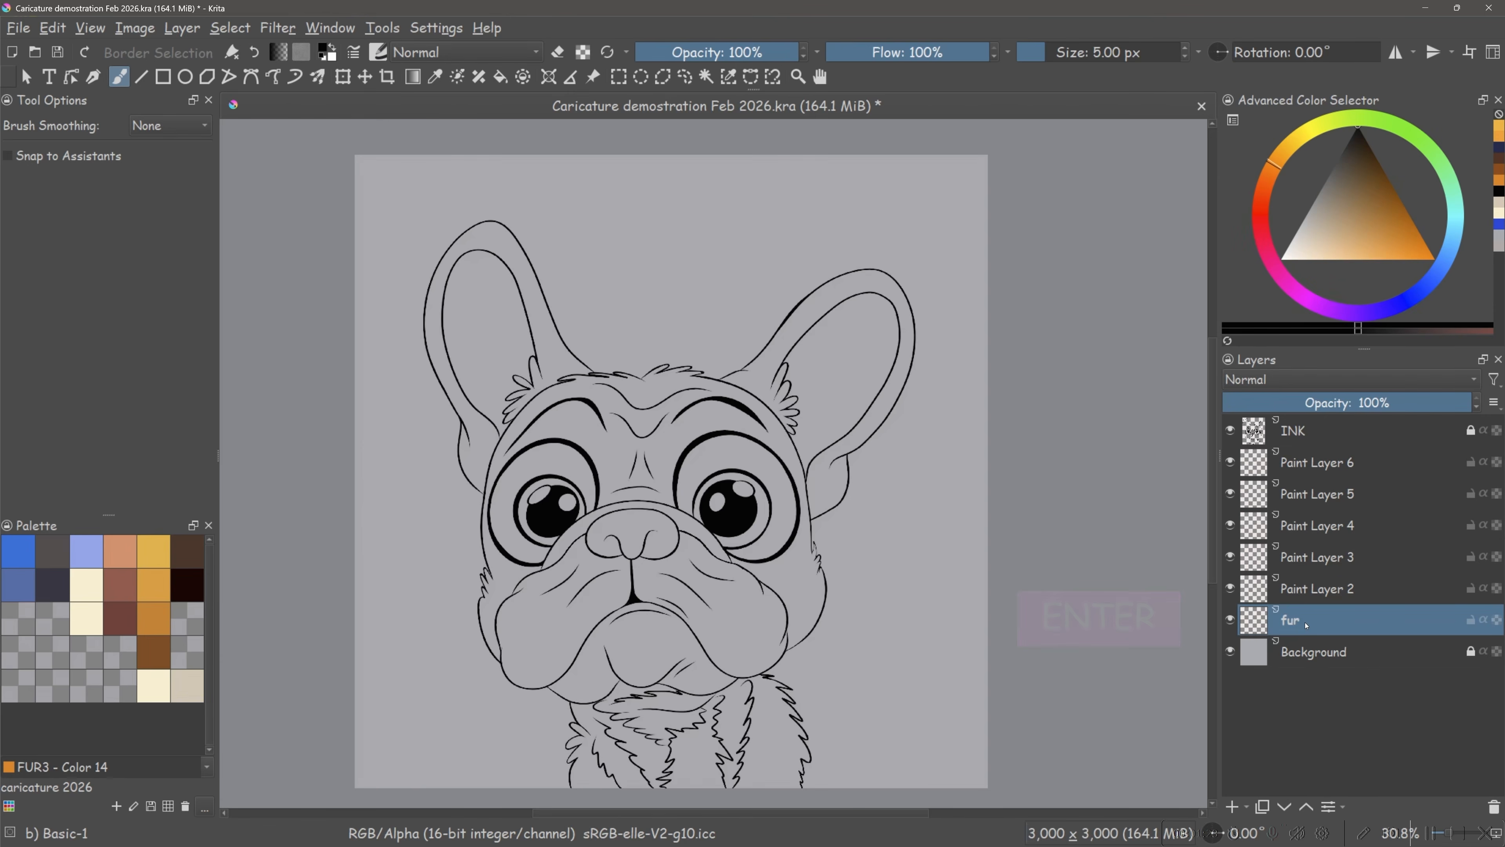
left_click(1296, 592)
key("F2")
type("muzzle")
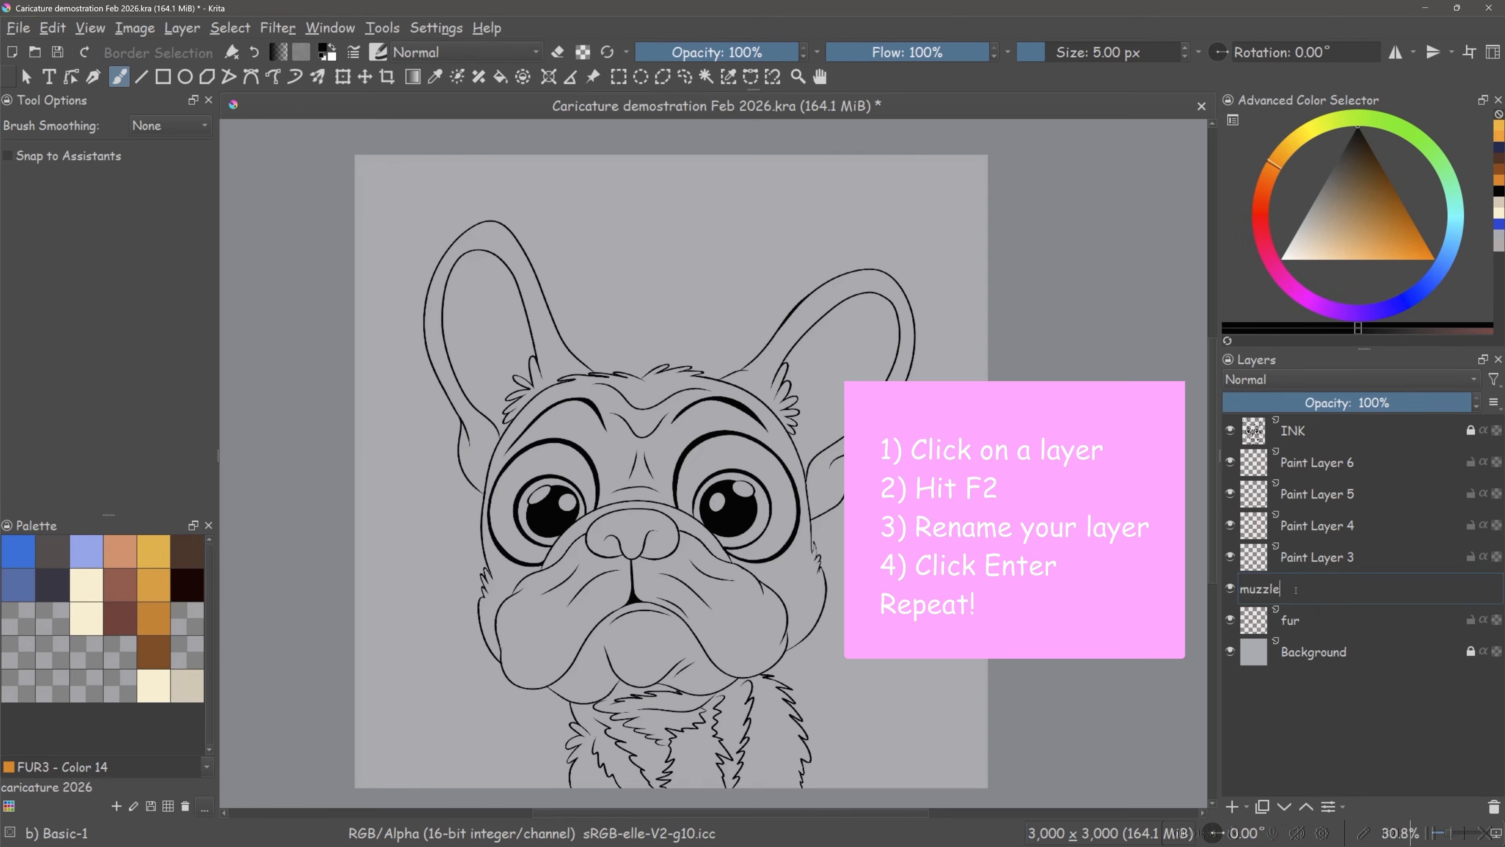
key("Return")
- Rename Paint Layer 3 as "nose" and Paint Layer 4 as "eyes"
left_click(1298, 560)
key("F2")
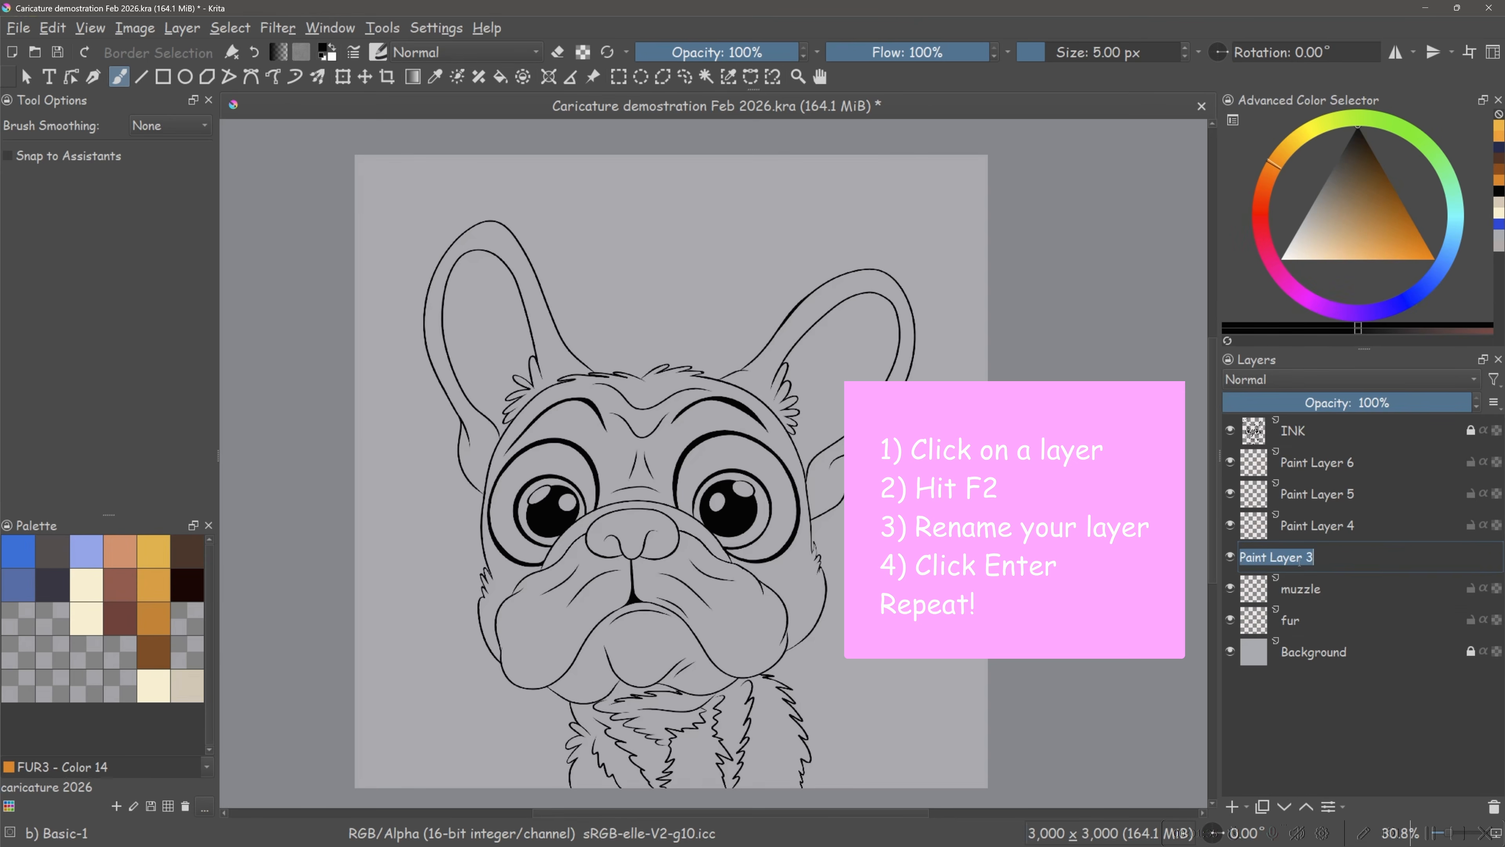
type("nose")
key("Return")
left_click(1303, 525)
key("F2")
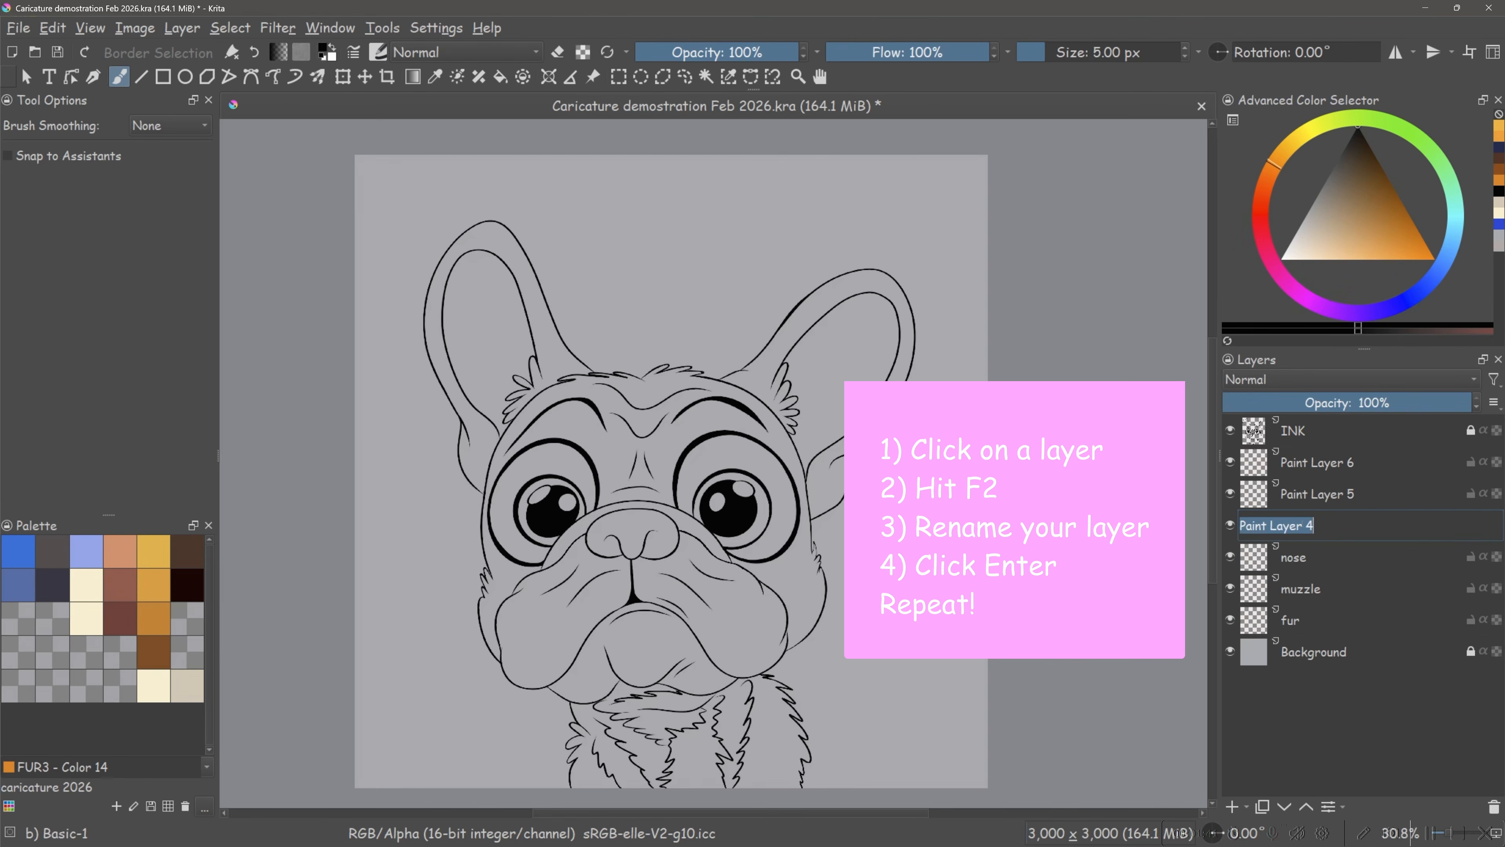
type("eyes")
key("Return")
- Rename Paint Layer 5 as "white" and Paint Layer 6 as "ears"
left_click(1304, 501)
key("F2")
type("white")
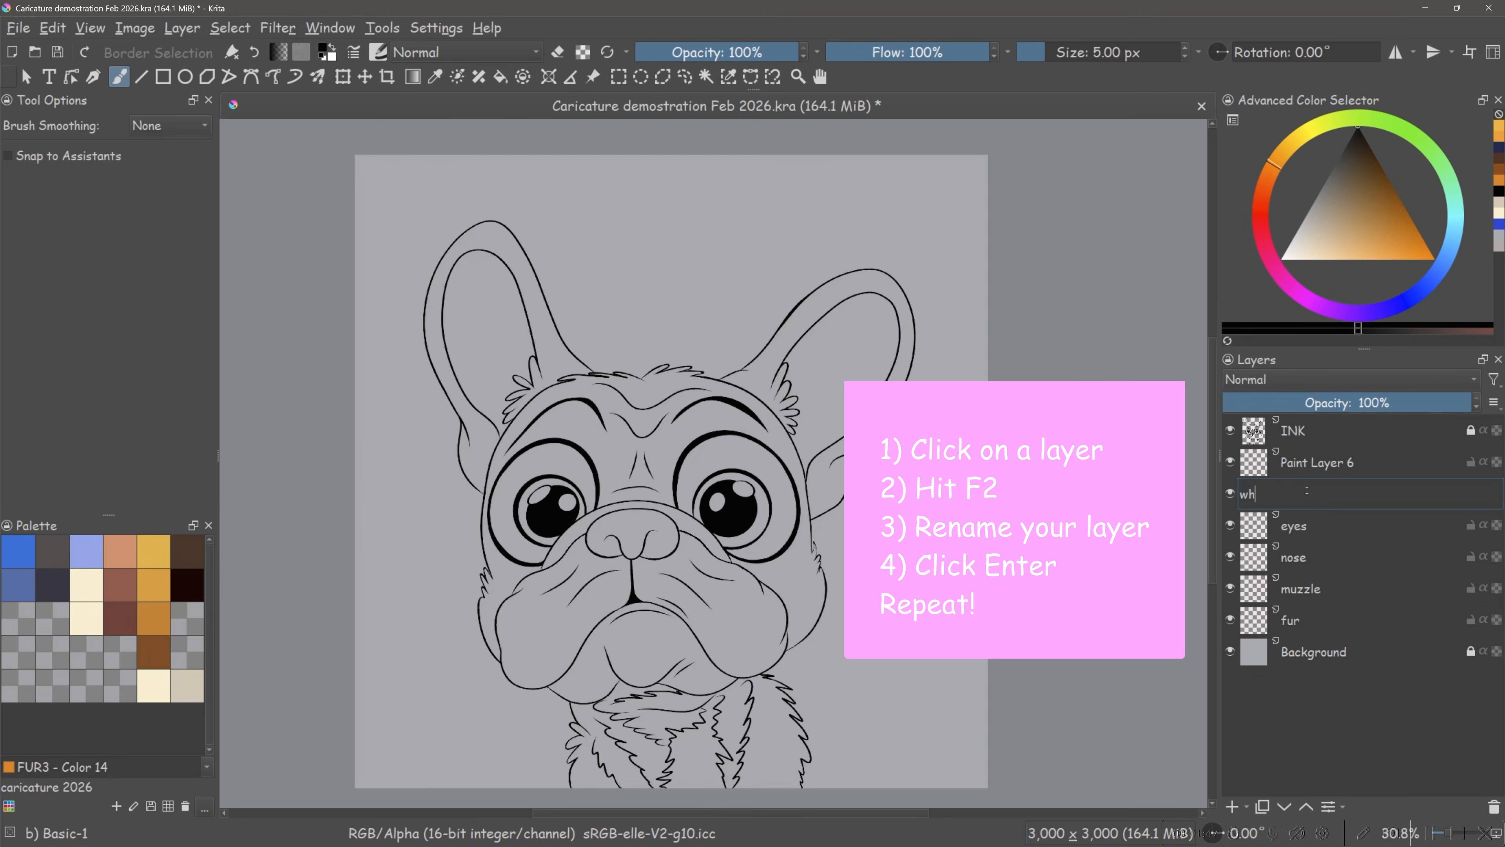
key("Return")
left_click(1311, 466)
key("F2")
type("ears")
key("Return")
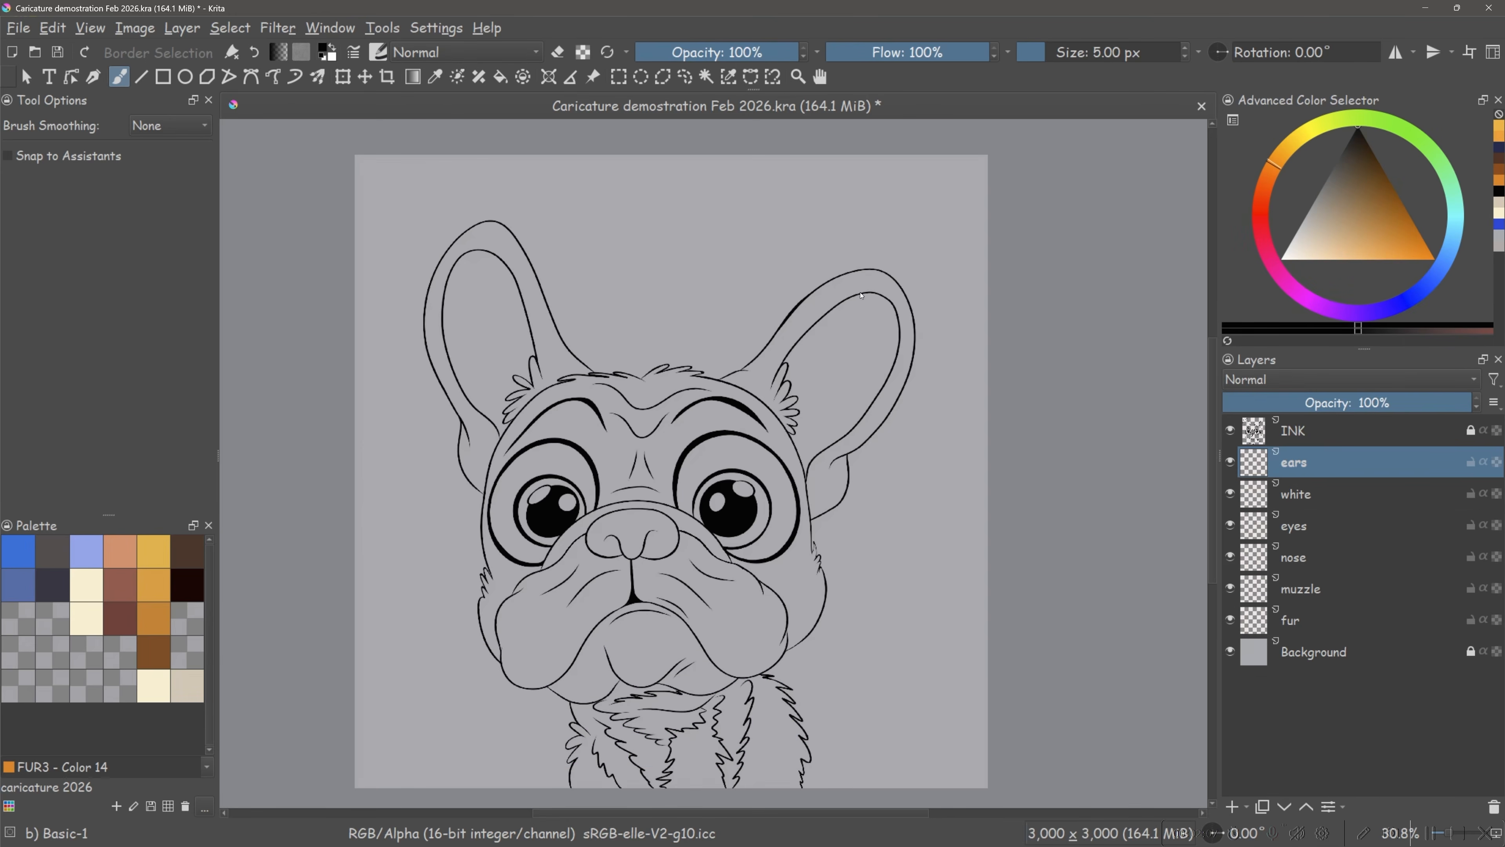
- Set up the Fill tool for the fur layer with the FUR palette colour, all-layers reference, anti-aliasing and 2 px grow
left_click(1300, 622)
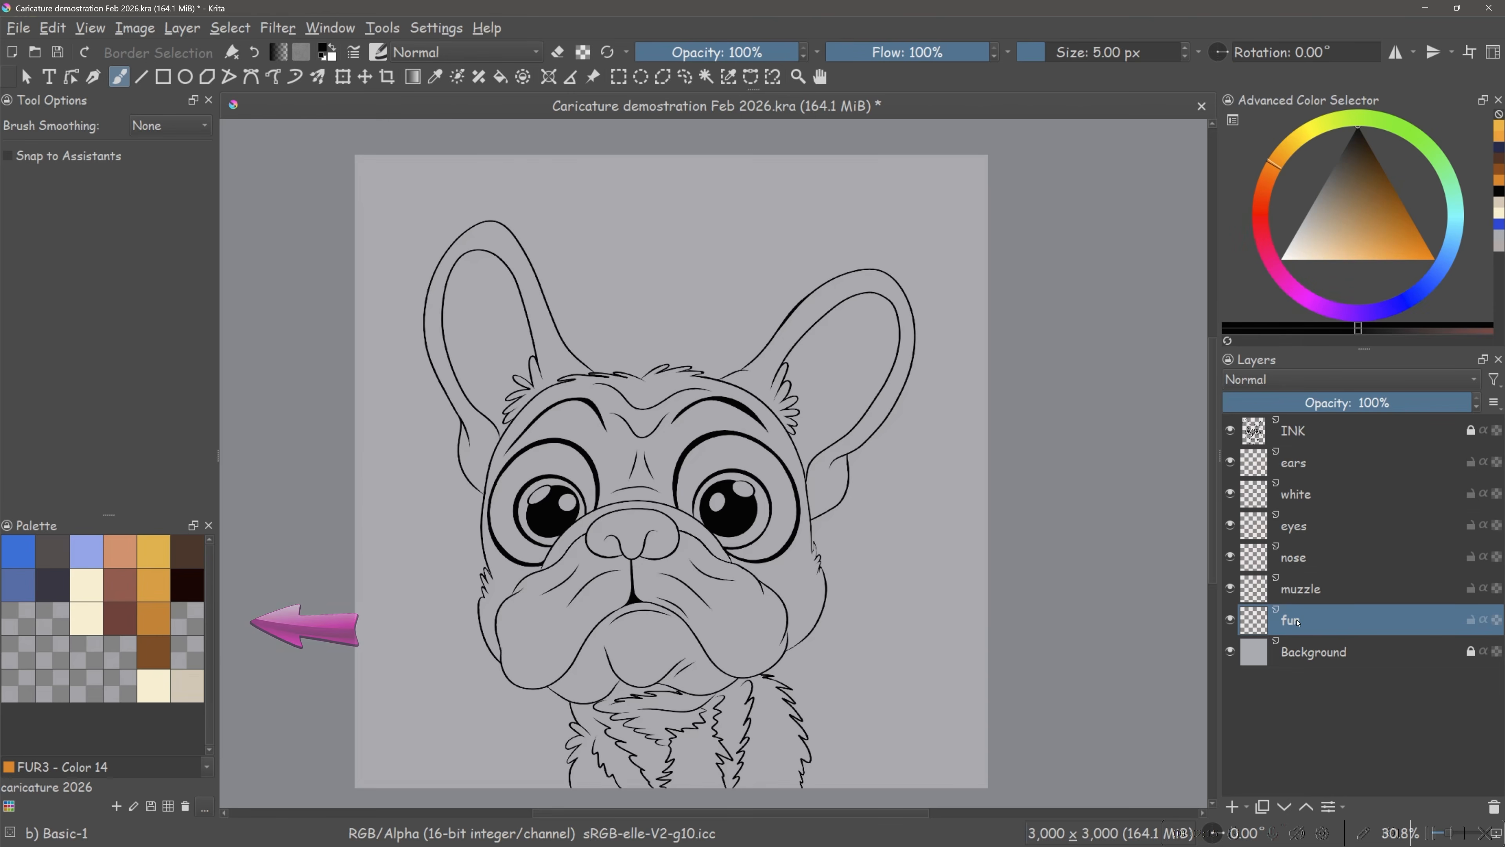
left_click(151, 552)
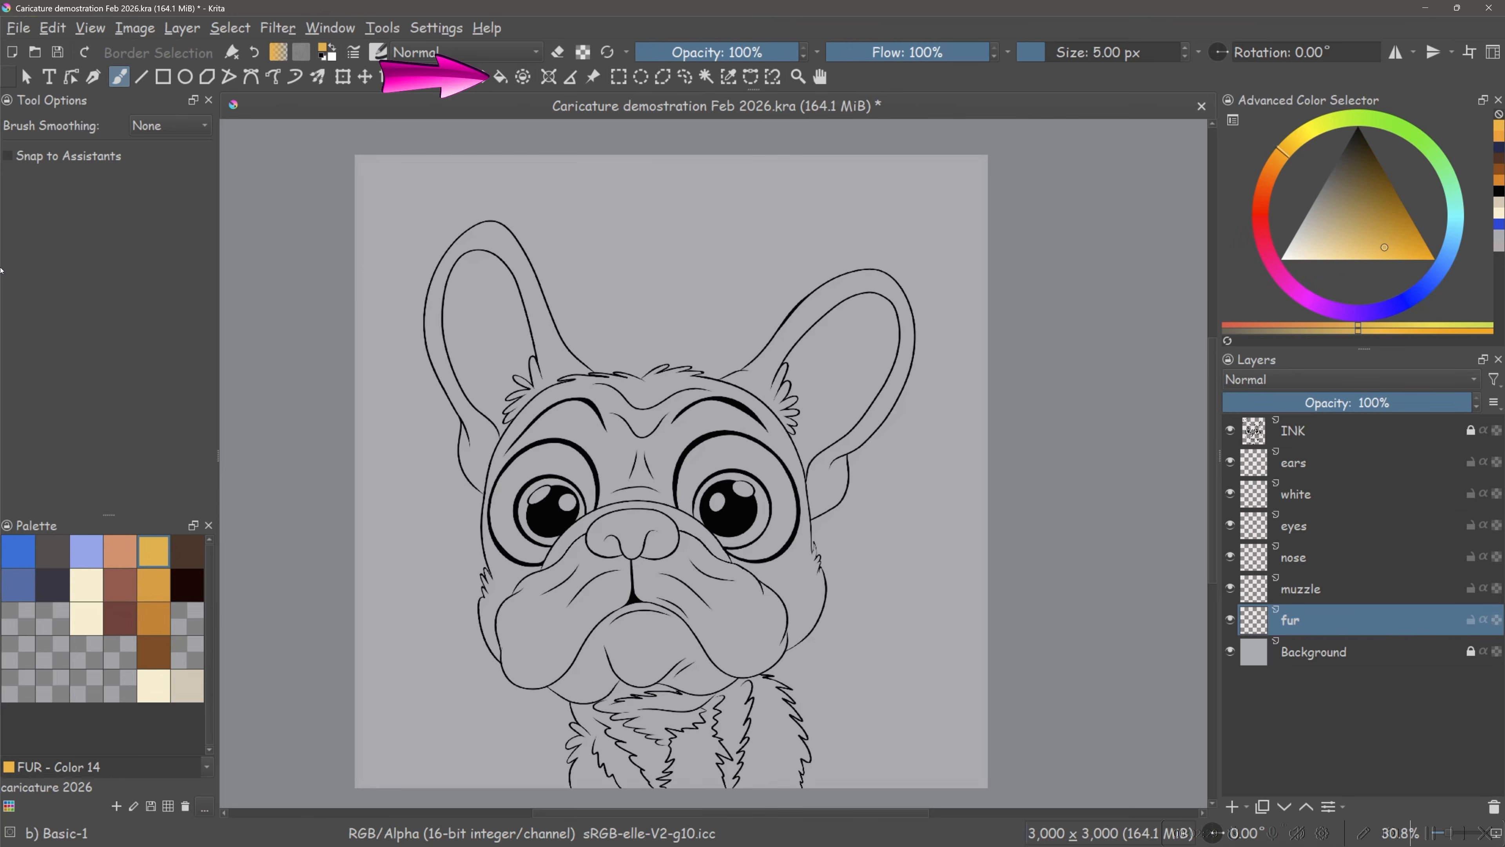
key("f")
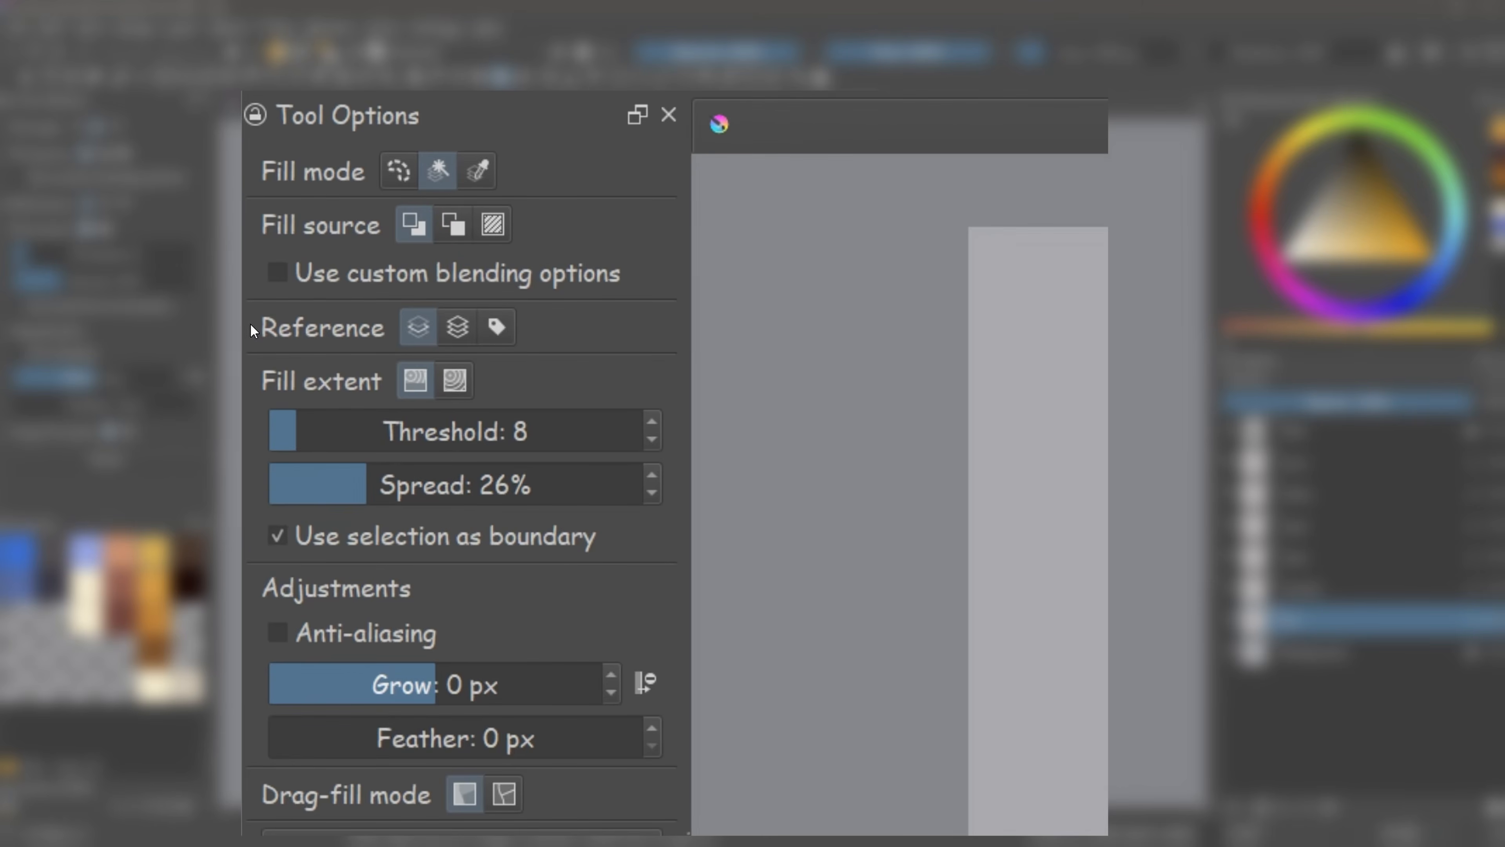
left_click(454, 331)
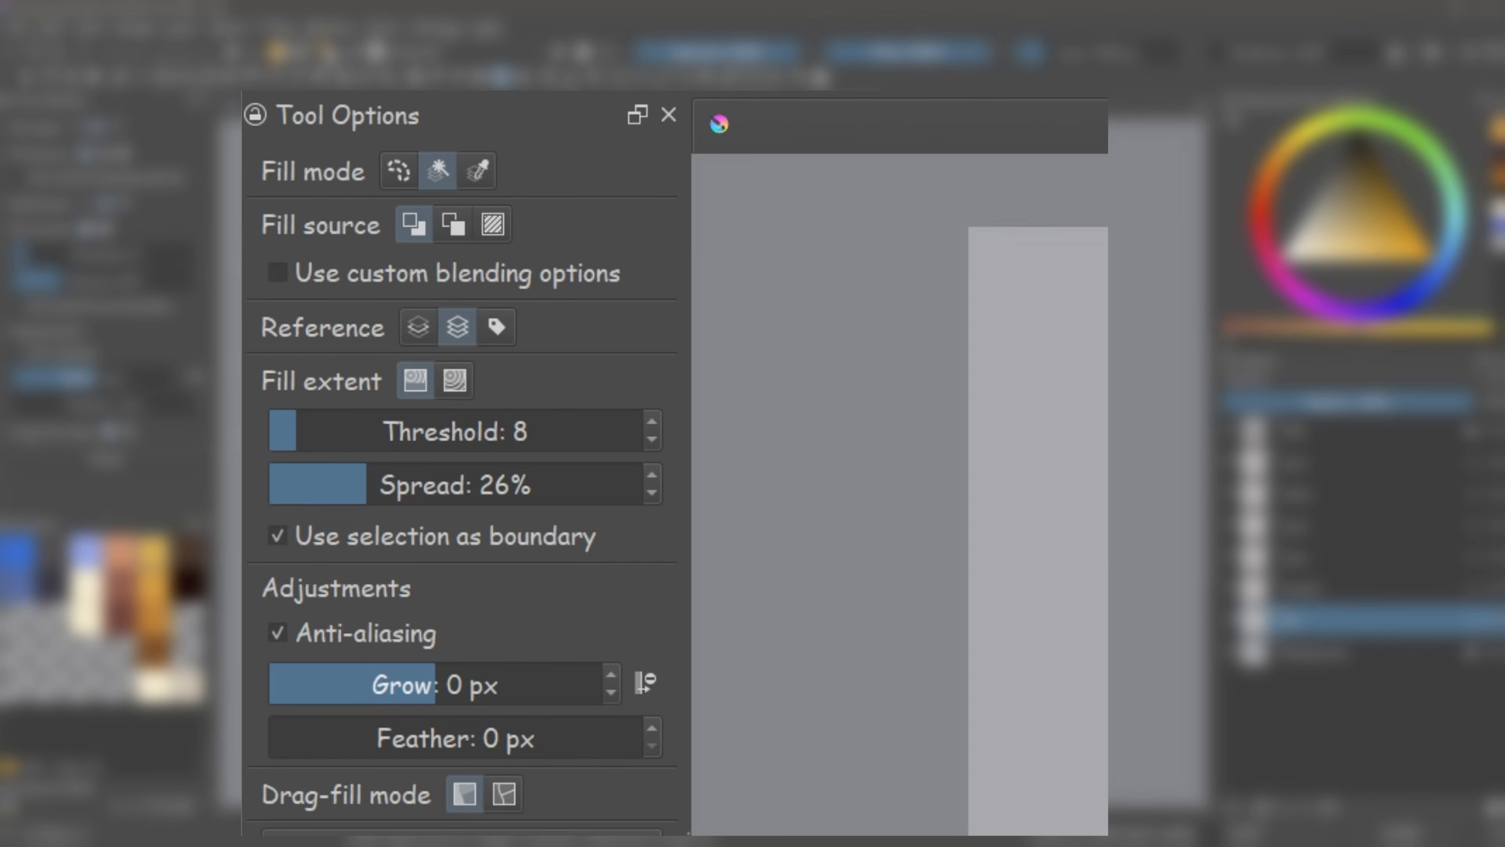
left_click(611, 675)
left_click(611, 675)
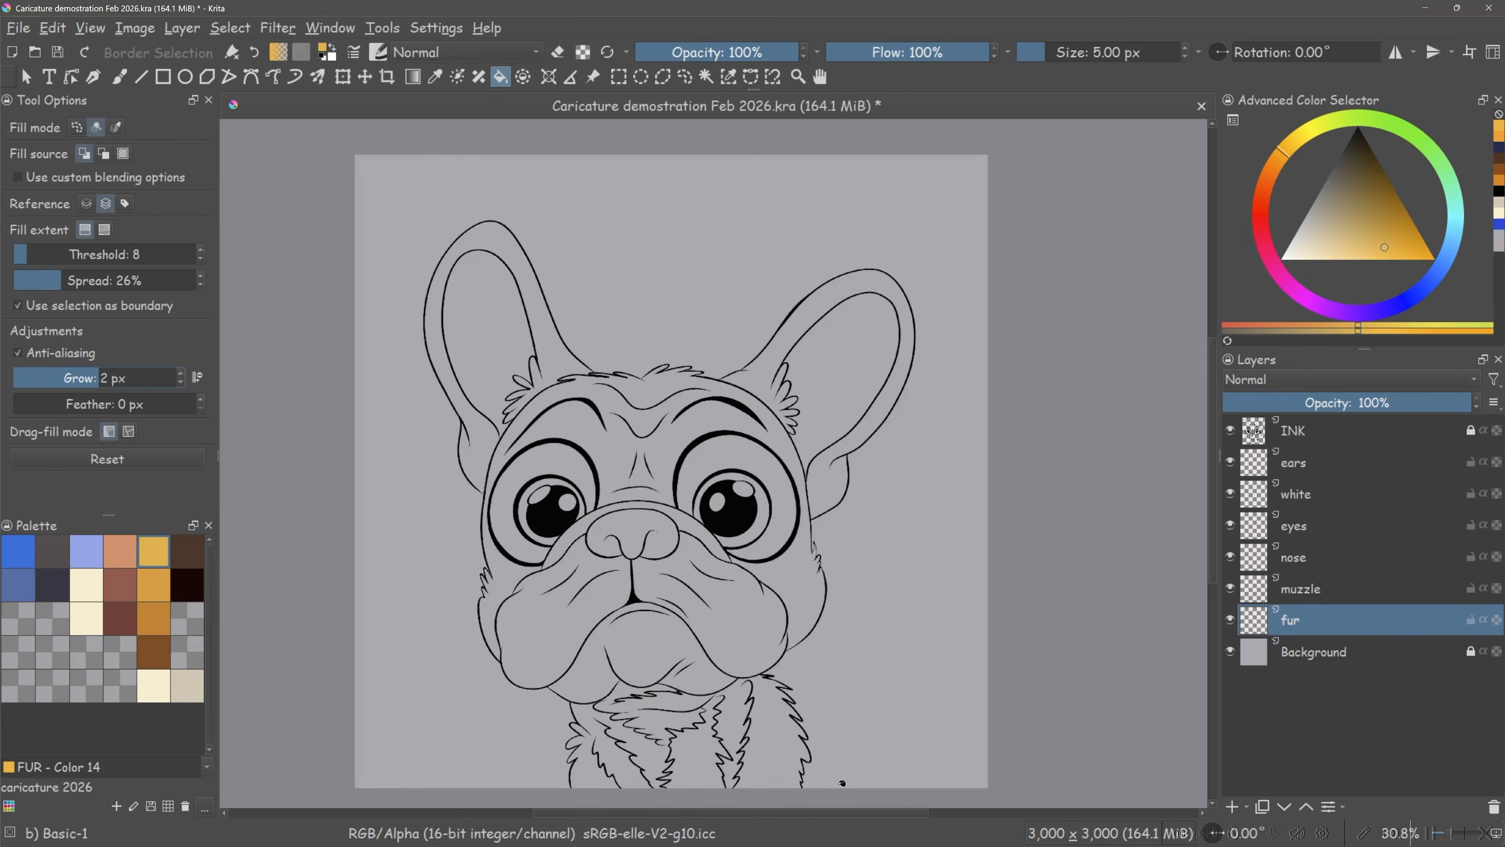
- Fill the dog's neck, face, area above the nose and outer ears with the FUR colour, and make the muzzle layer active
left_click(784, 760)
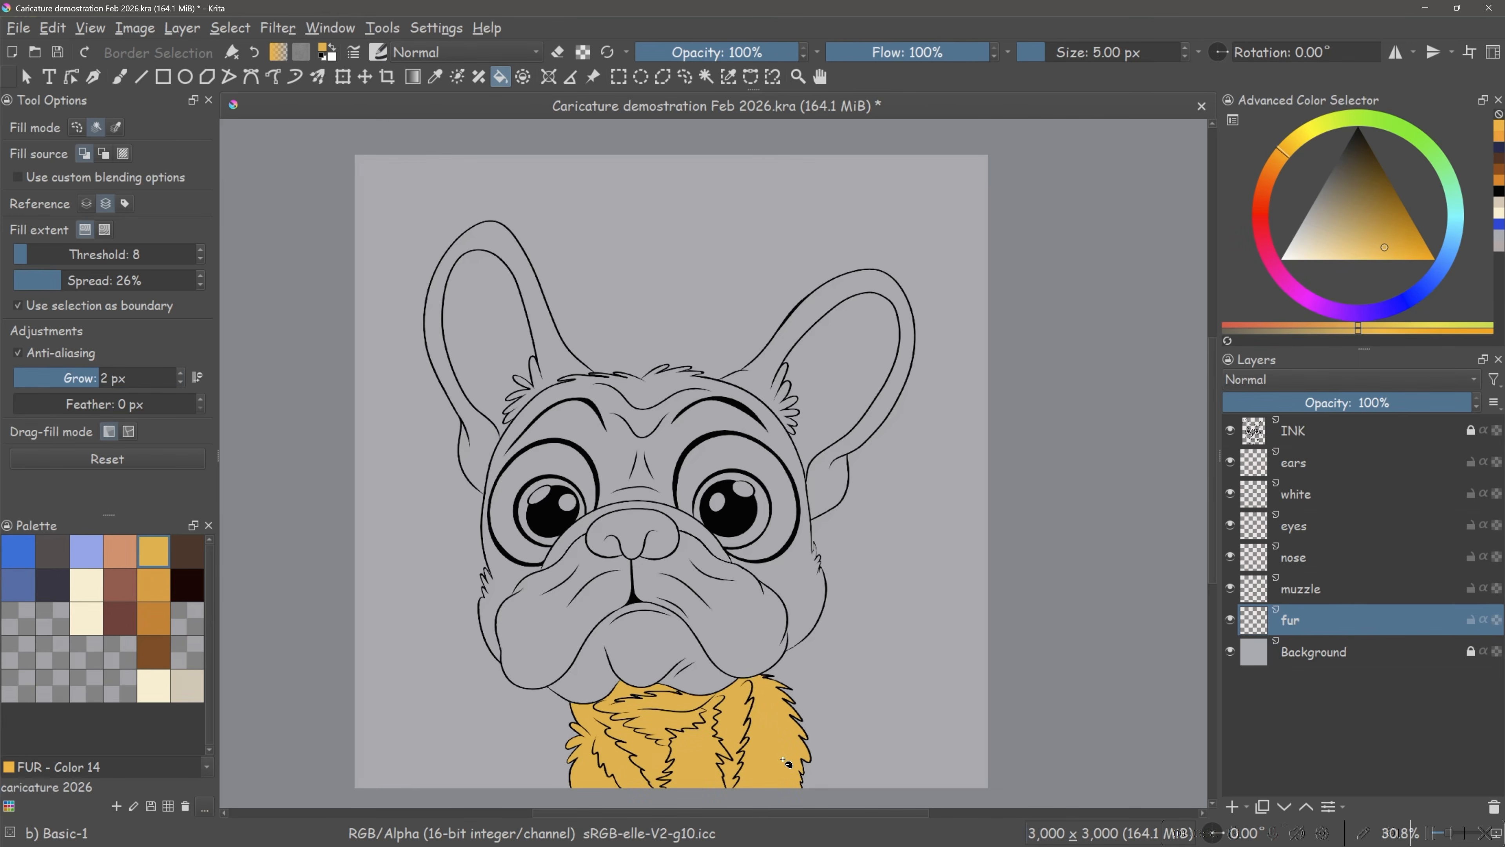
left_click(805, 568)
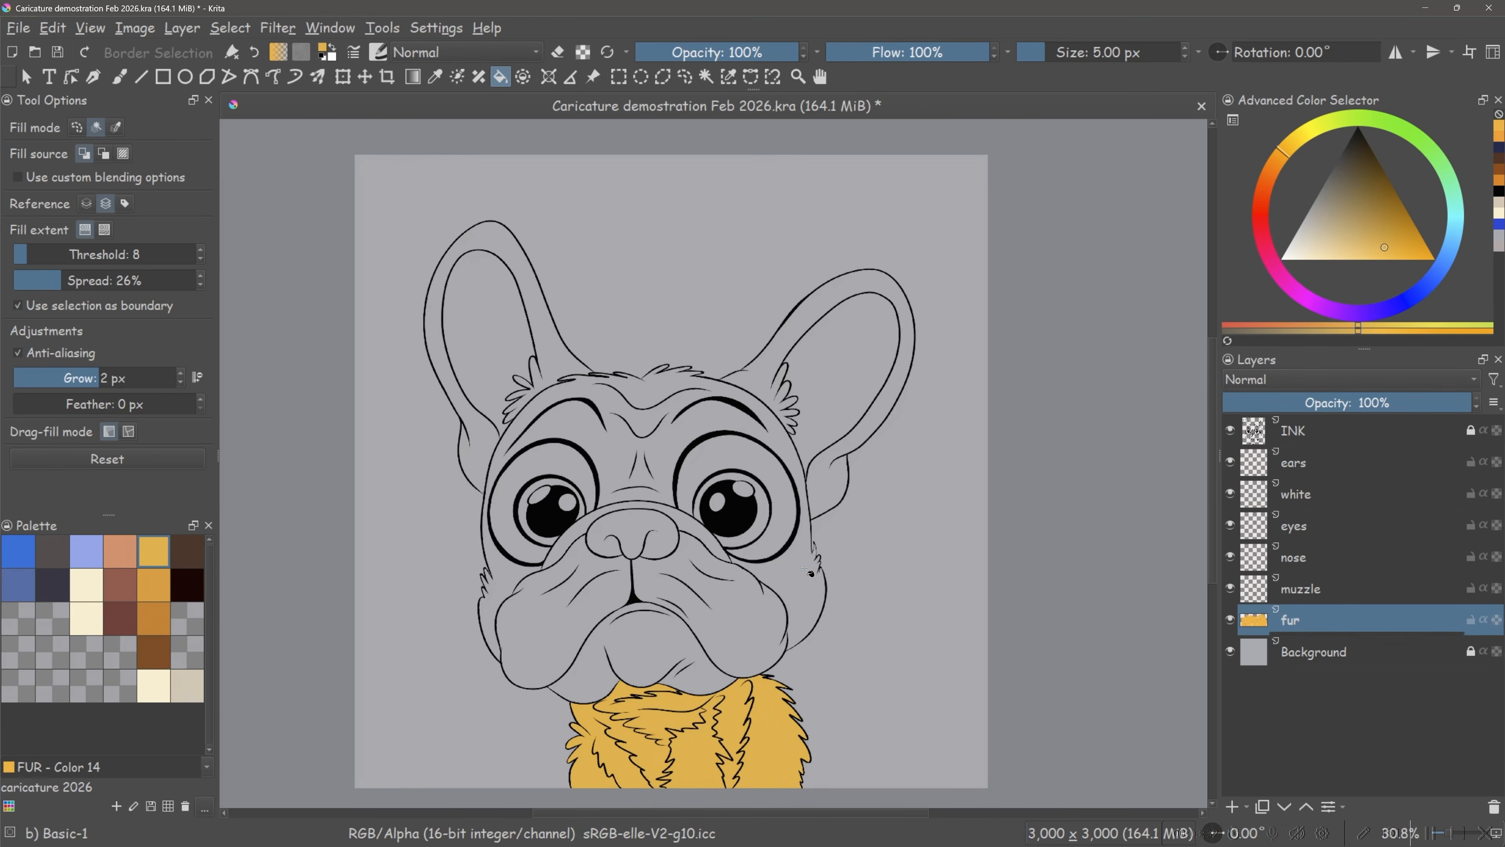
left_click(694, 526)
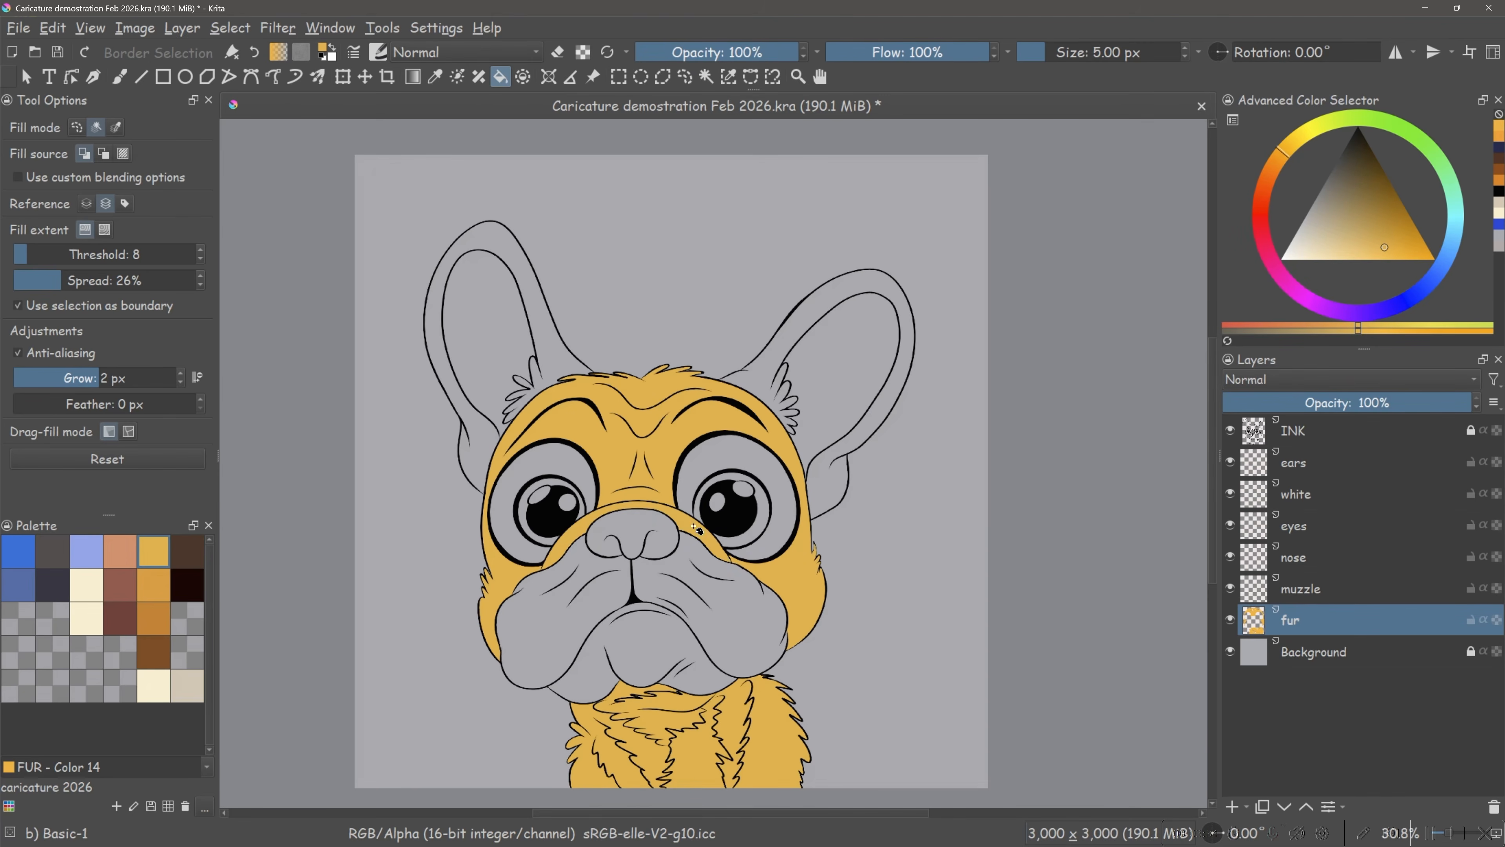
left_click(793, 334)
left_click(556, 348)
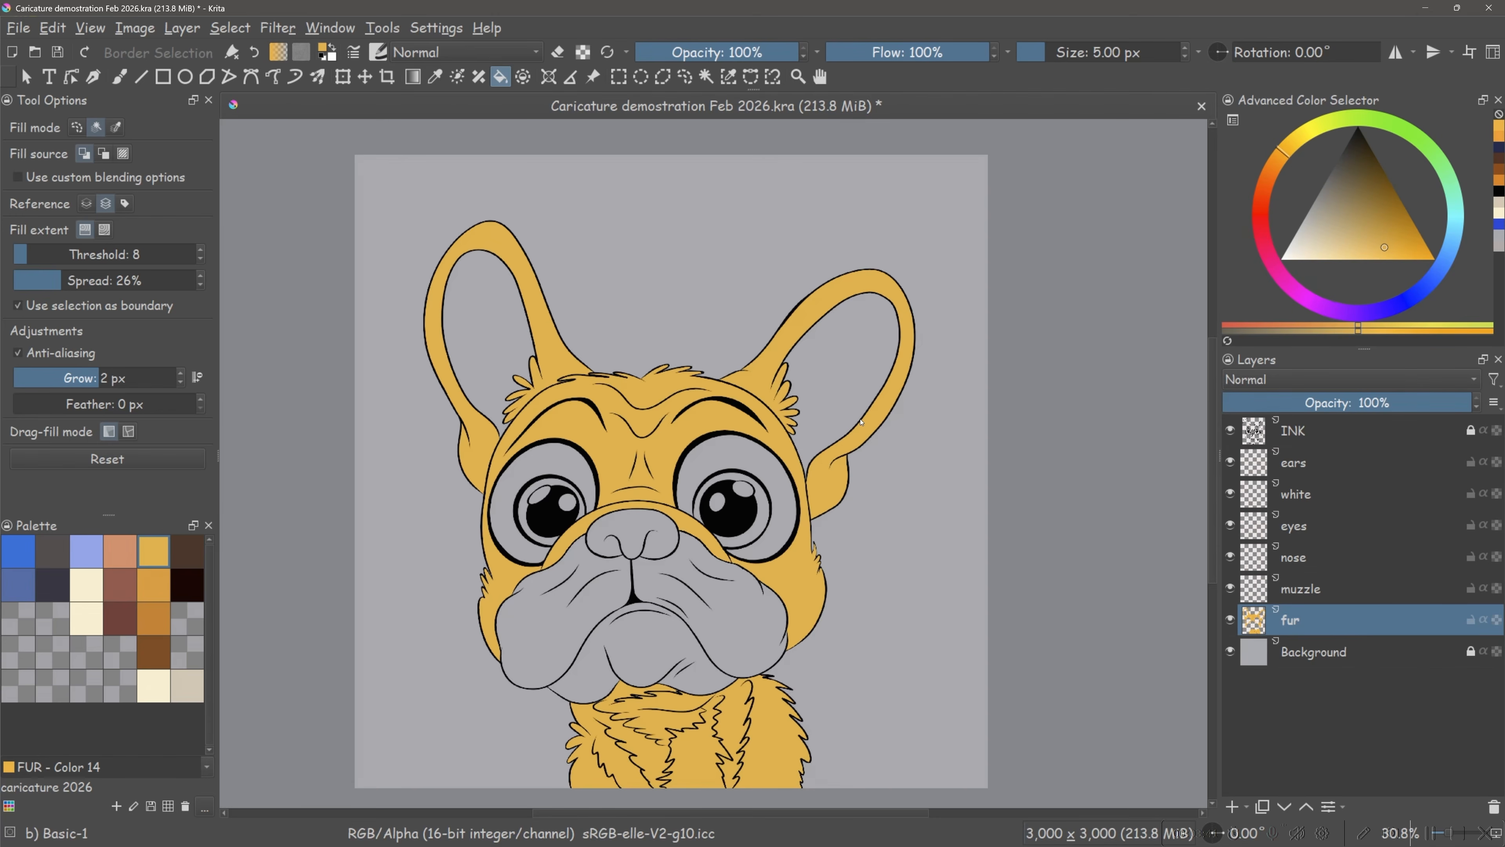
left_click(1306, 592)
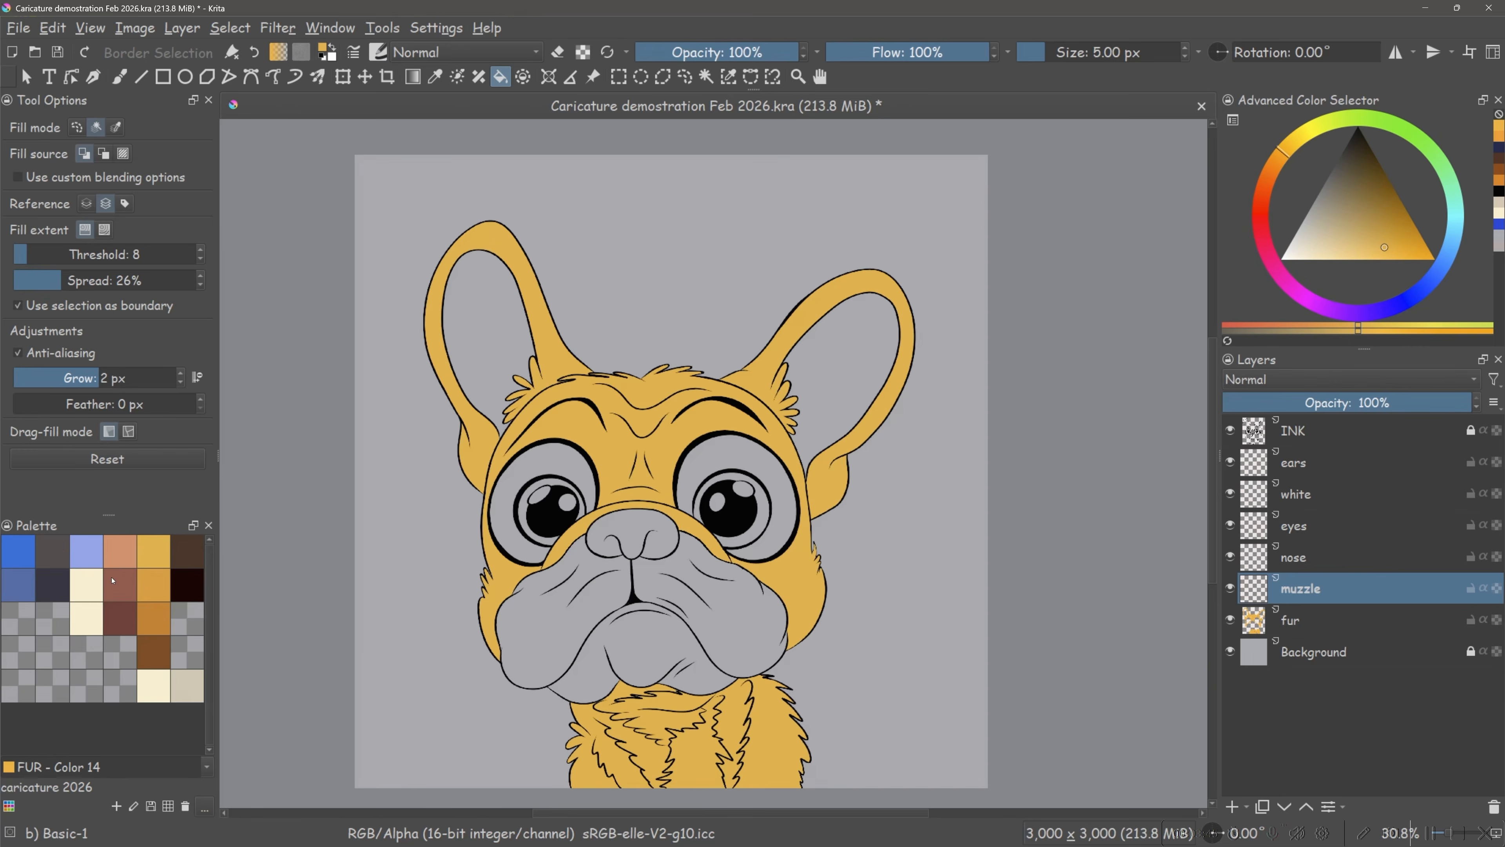
left_click(189, 553)
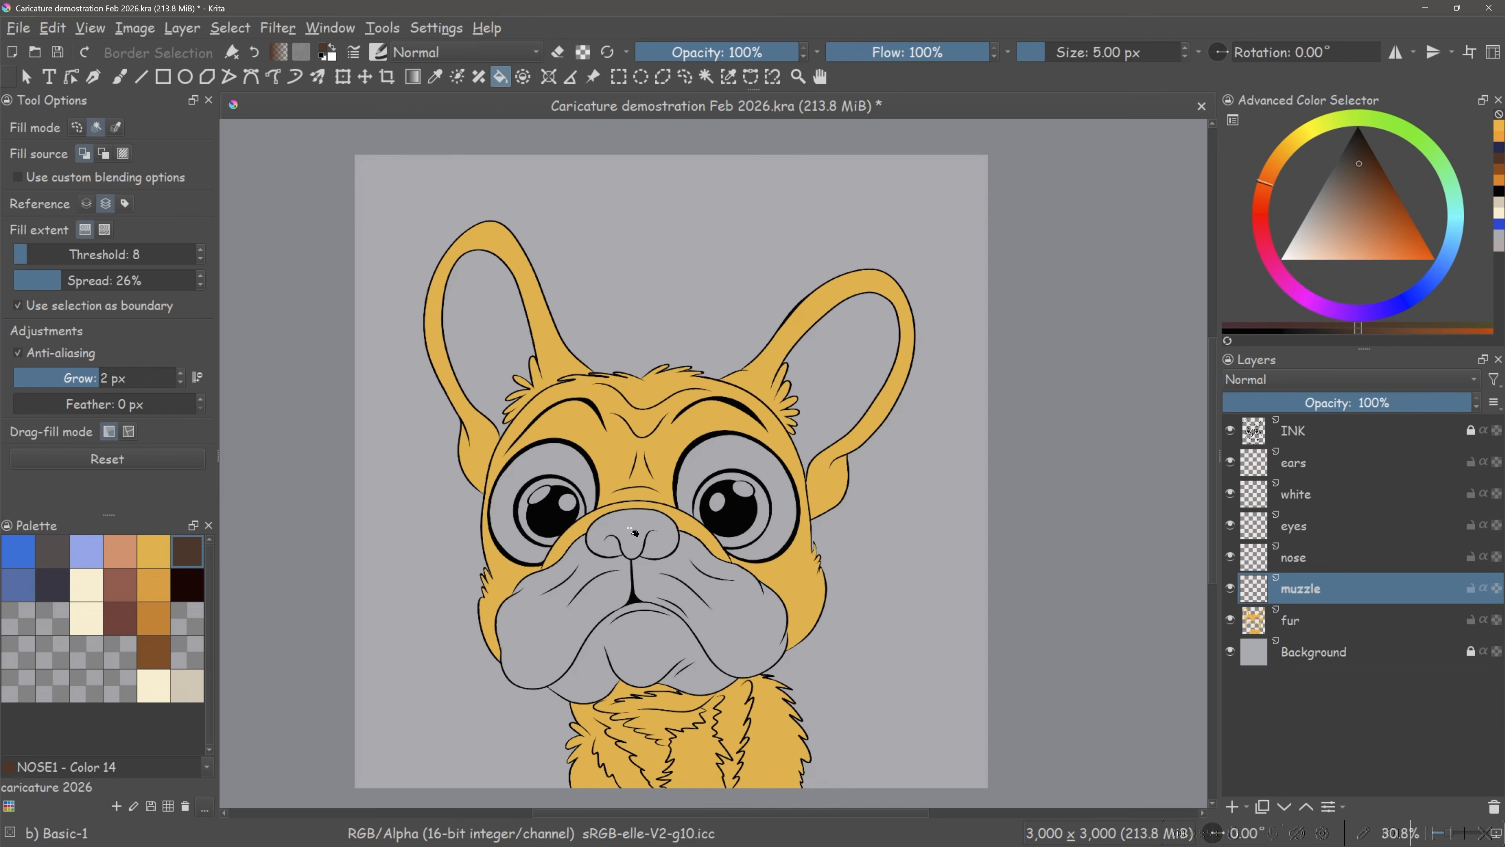
left_click(657, 576)
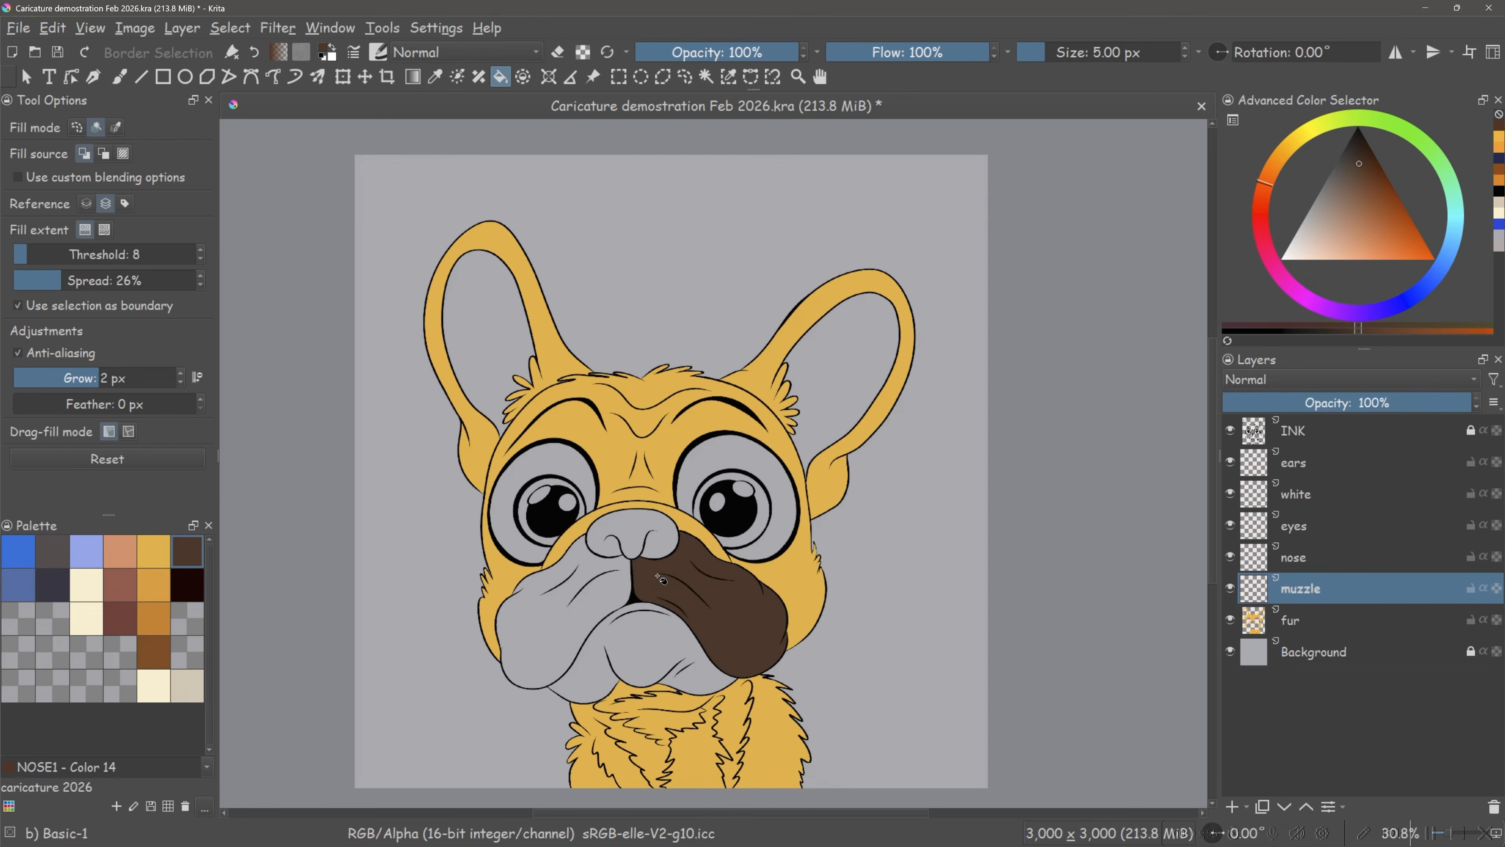
key("ctrl+z")
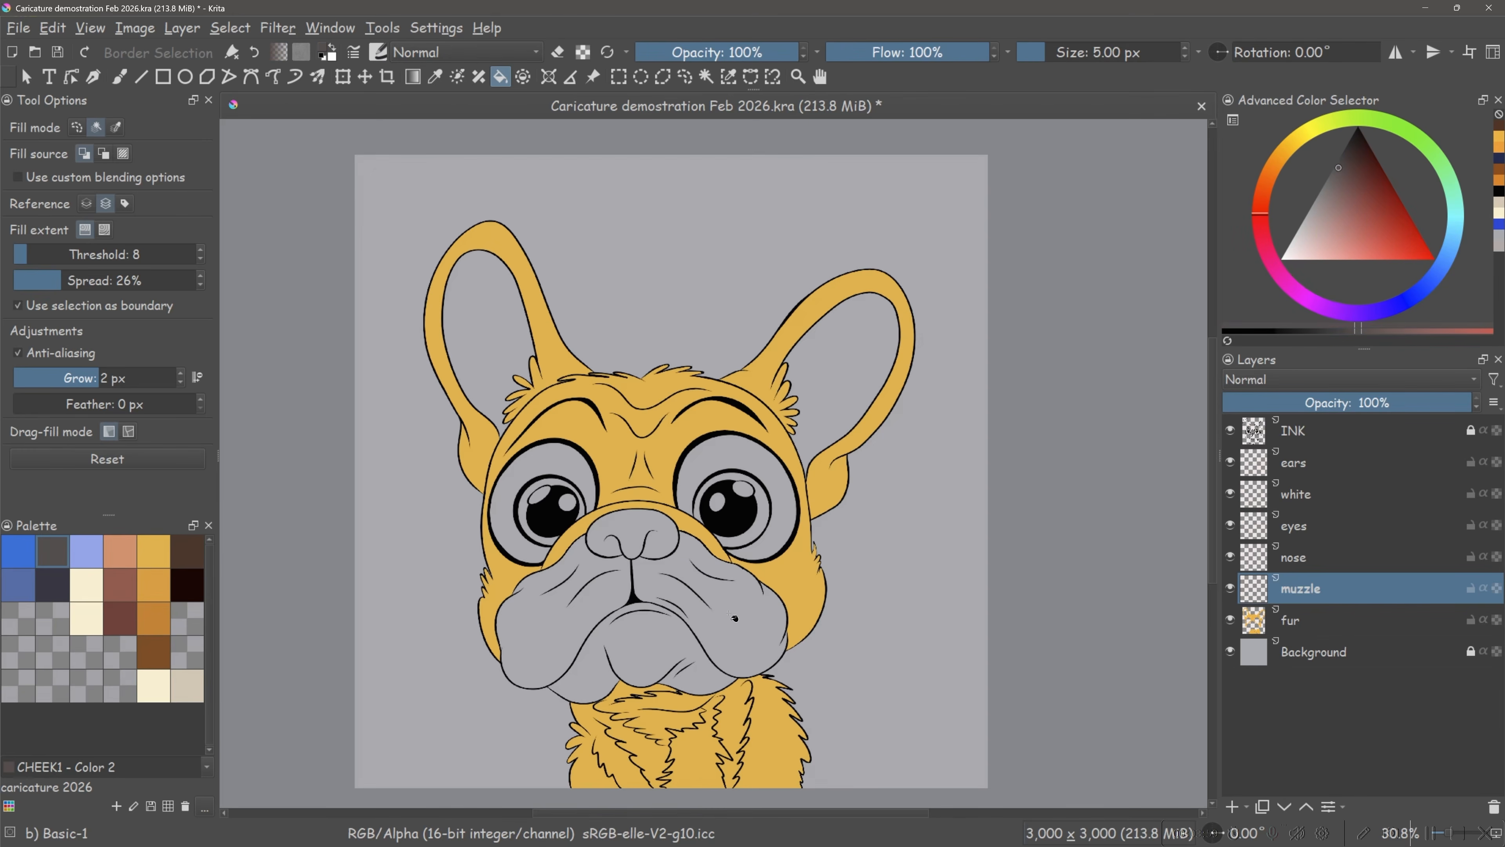
- Fill both cheeks and the chin on the muzzle layer with the dark grey CHEEK1 palette colour
left_click(746, 611)
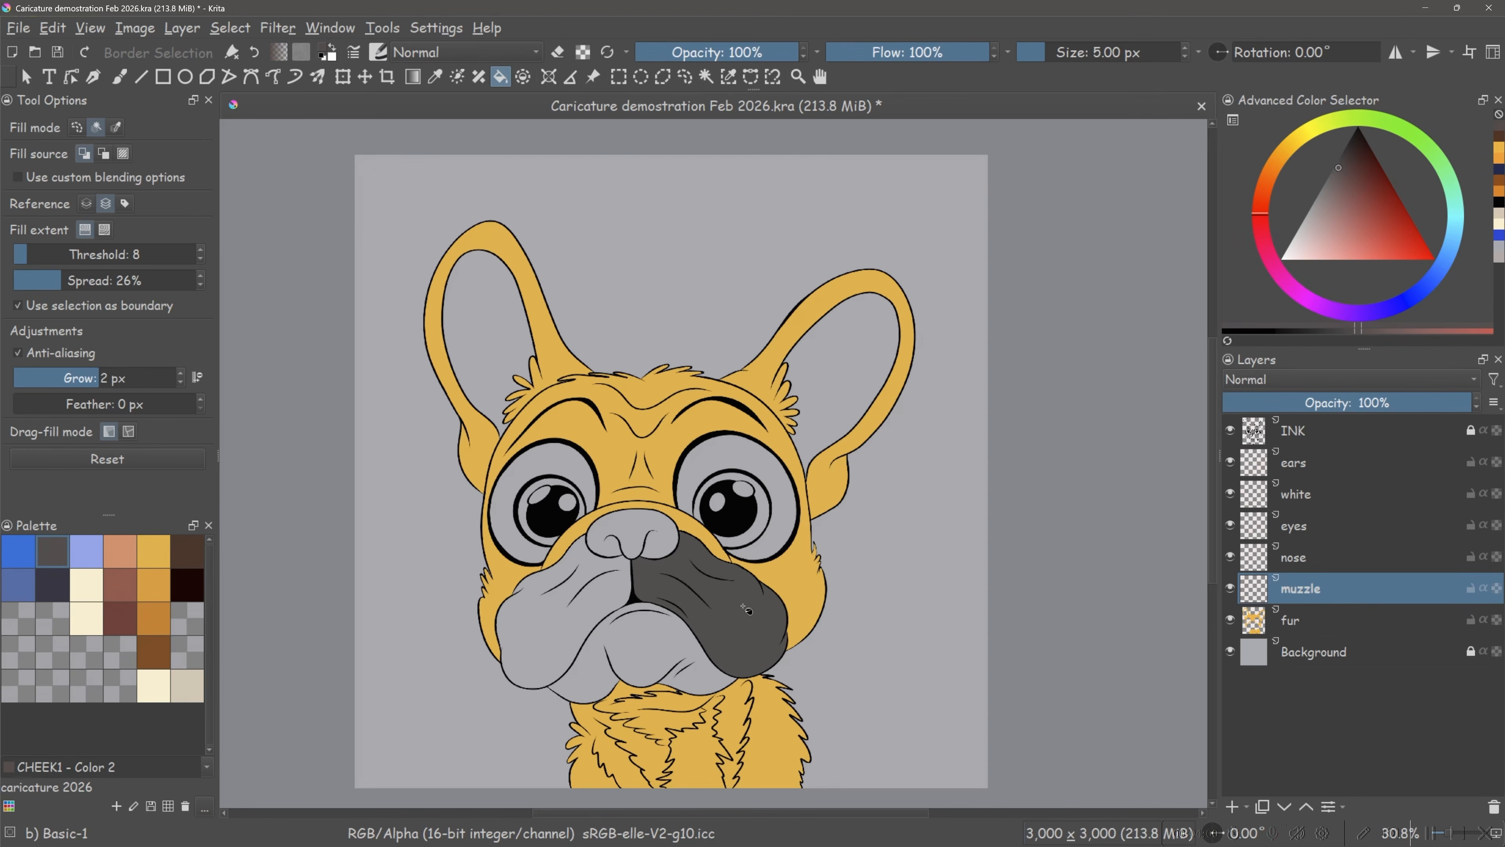
left_click(636, 652)
left_click(553, 633)
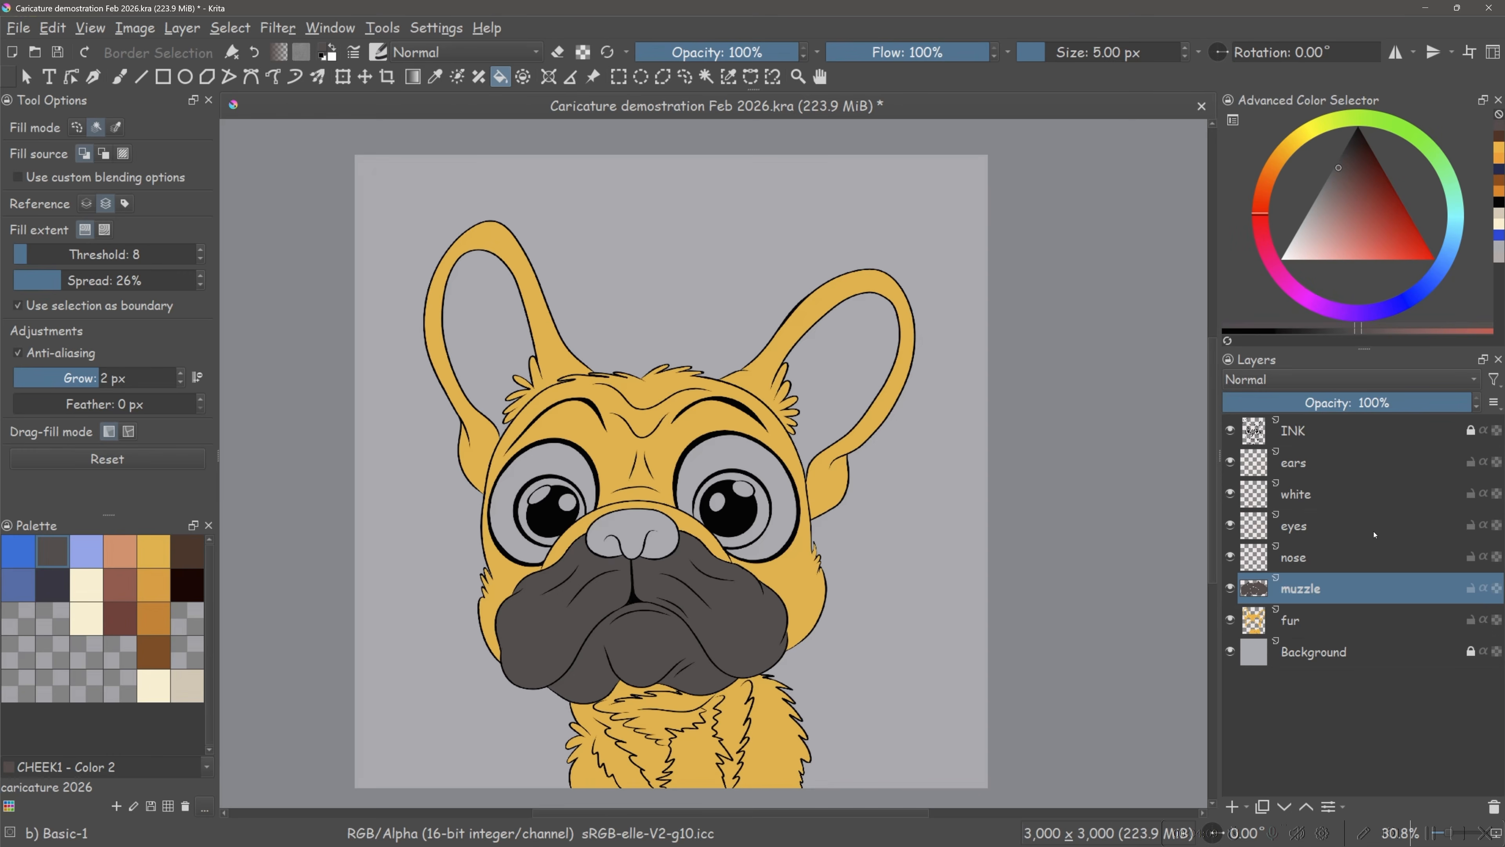
- Fill the dog's nose with the dark brown NOSE1 palette colour on the nose layer
left_click(1312, 563)
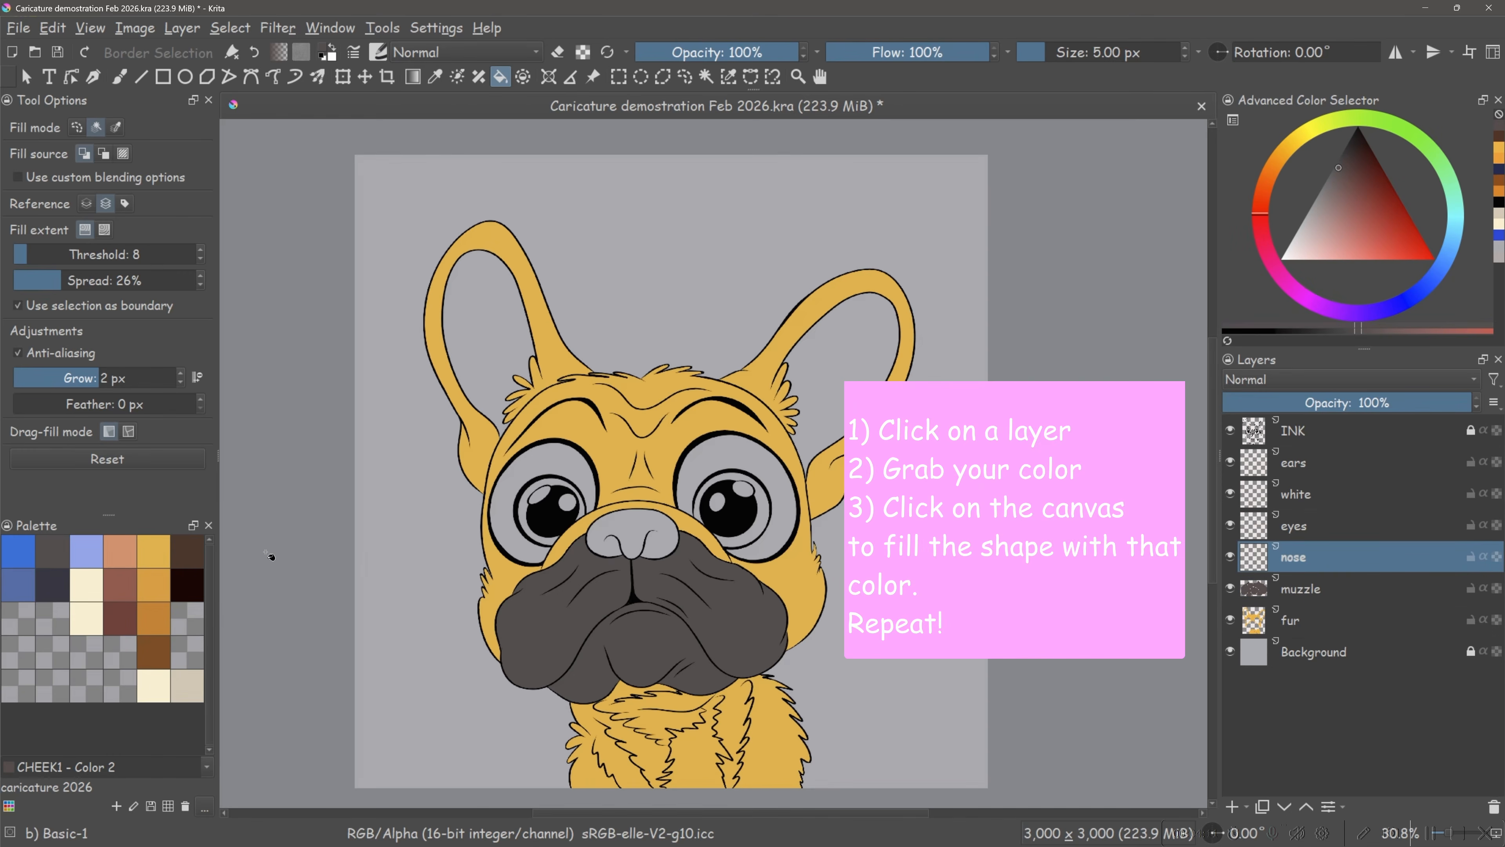
left_click(184, 551)
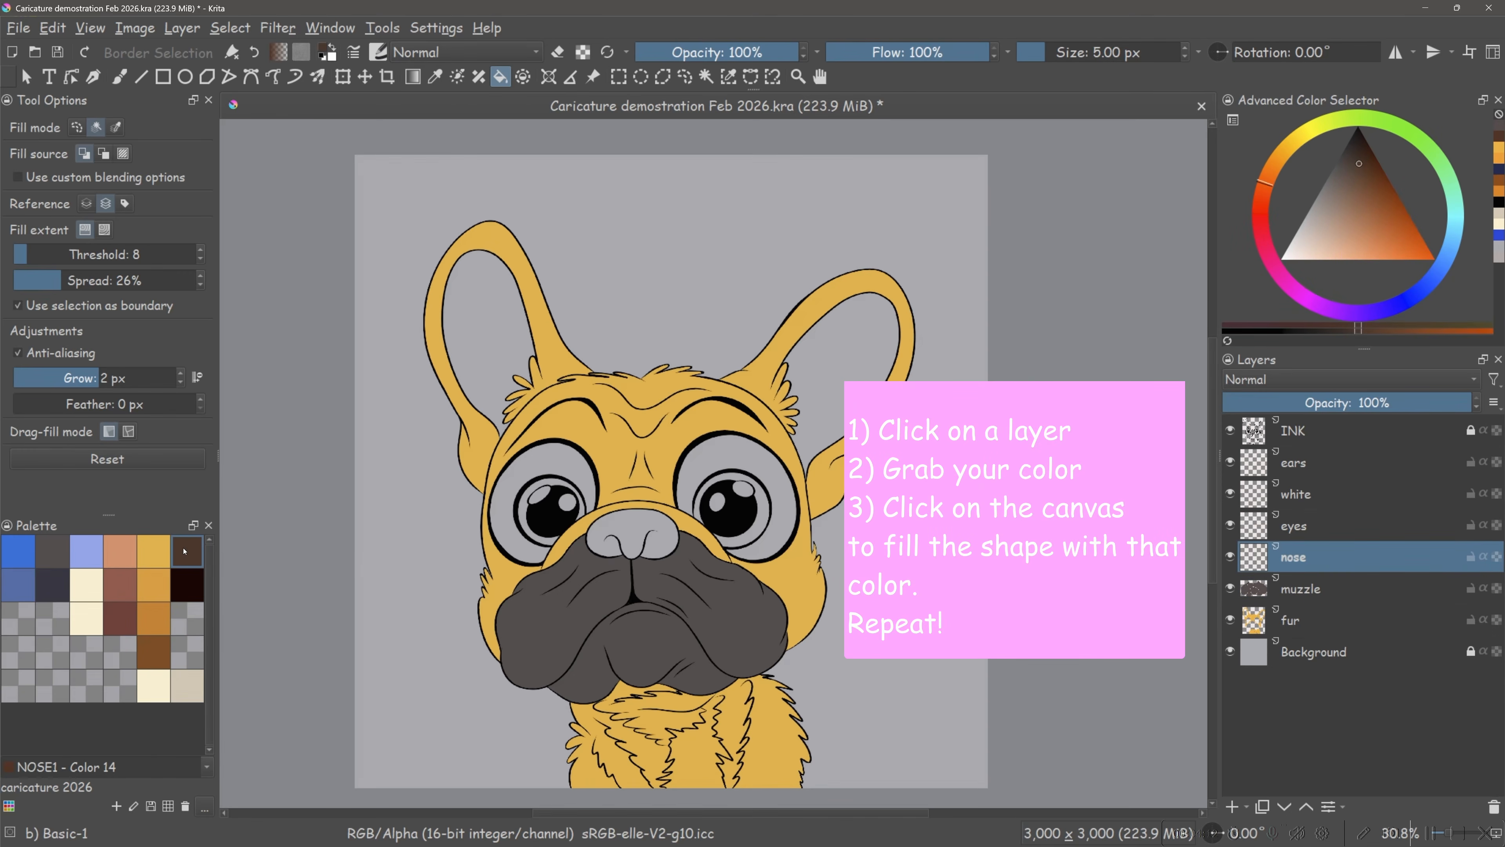
left_click(635, 517)
- Fill both irises with the blue EYE1 palette colour on the eyes layer
left_click(1317, 529)
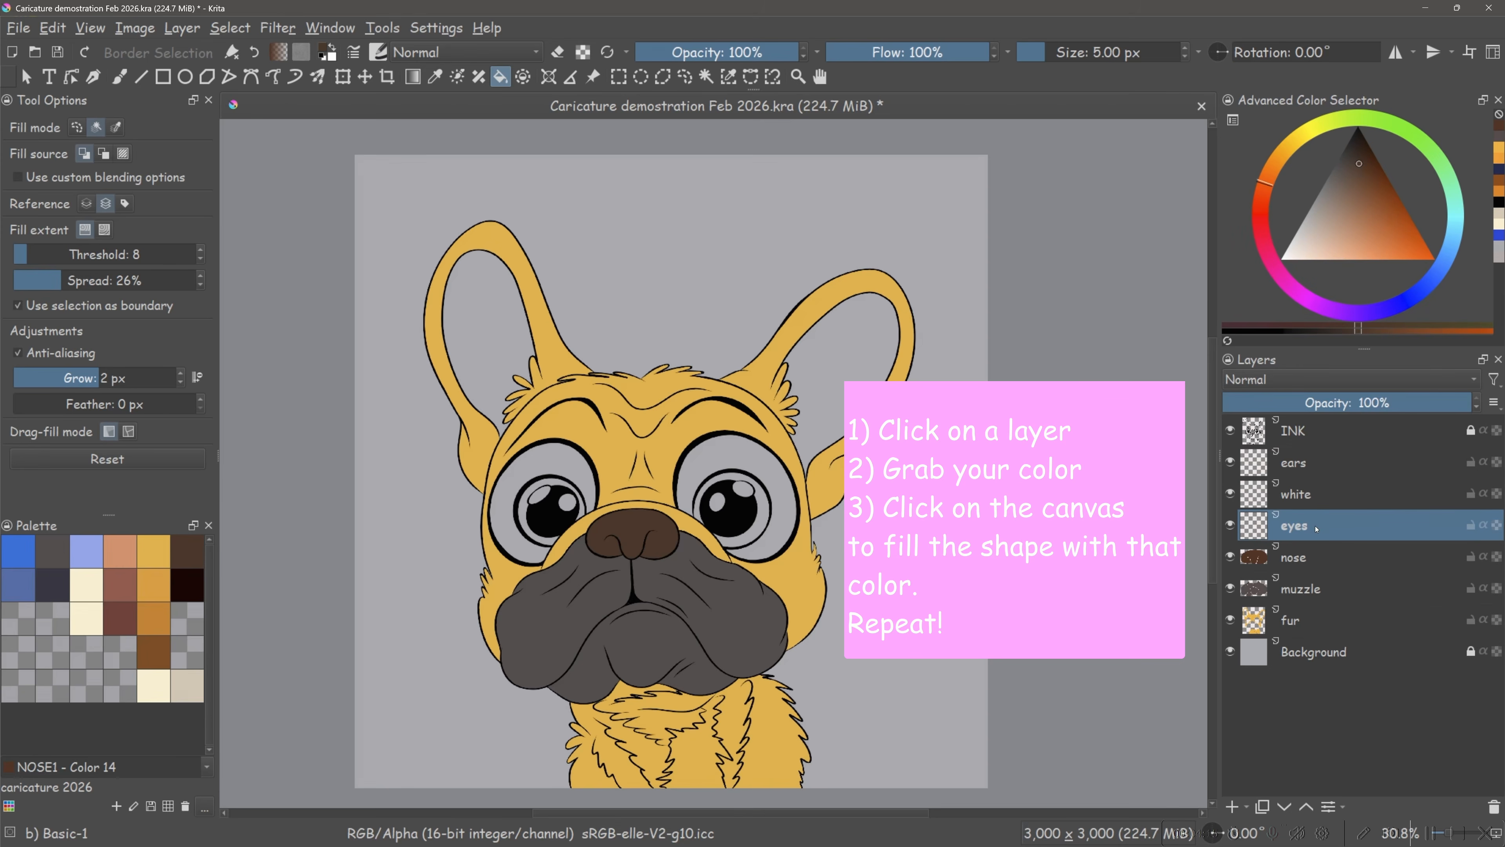
left_click(14, 541)
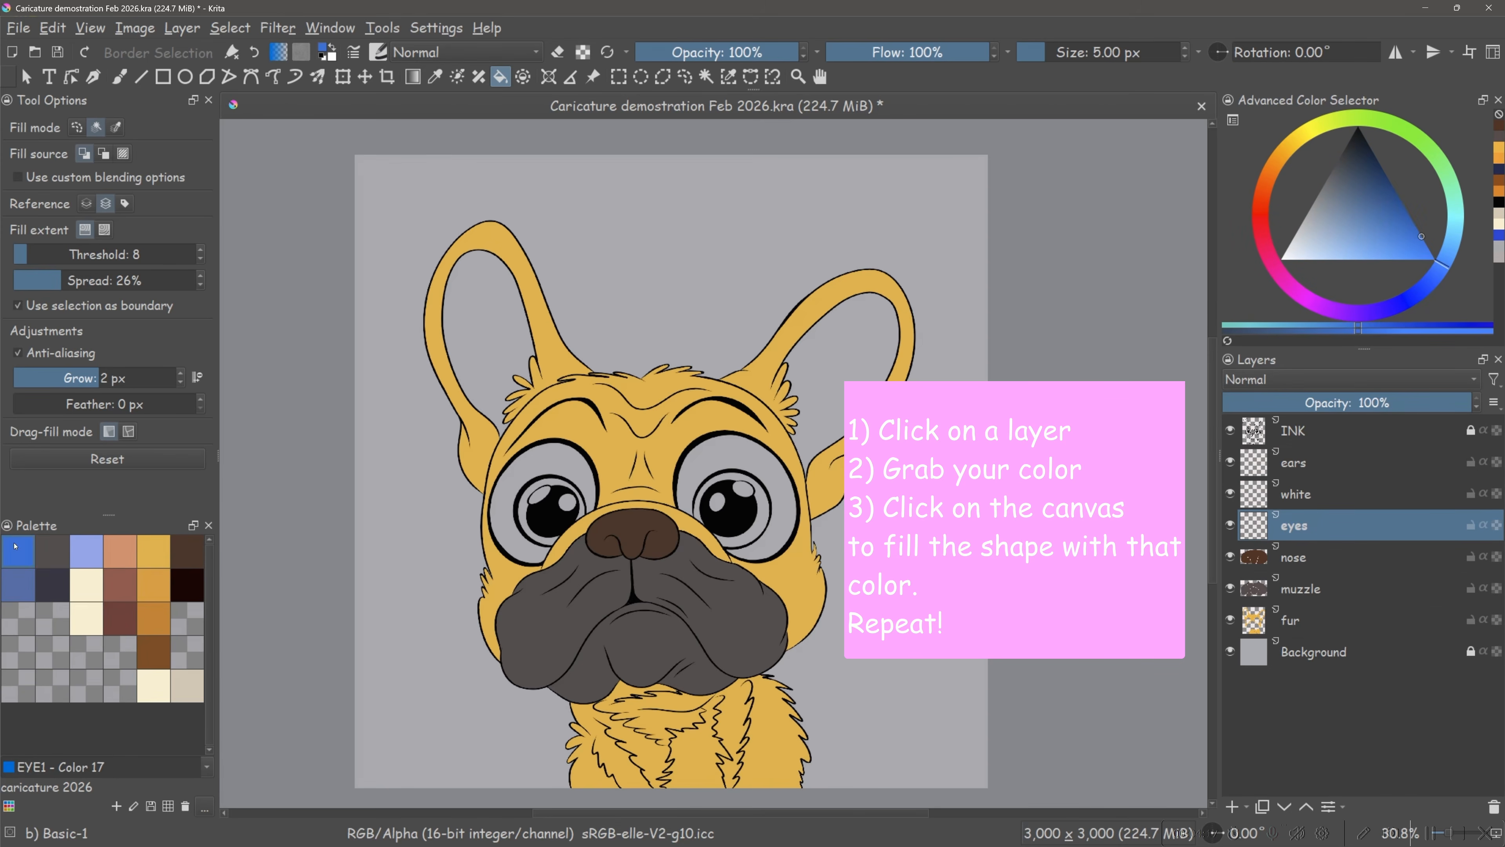
left_click(548, 486)
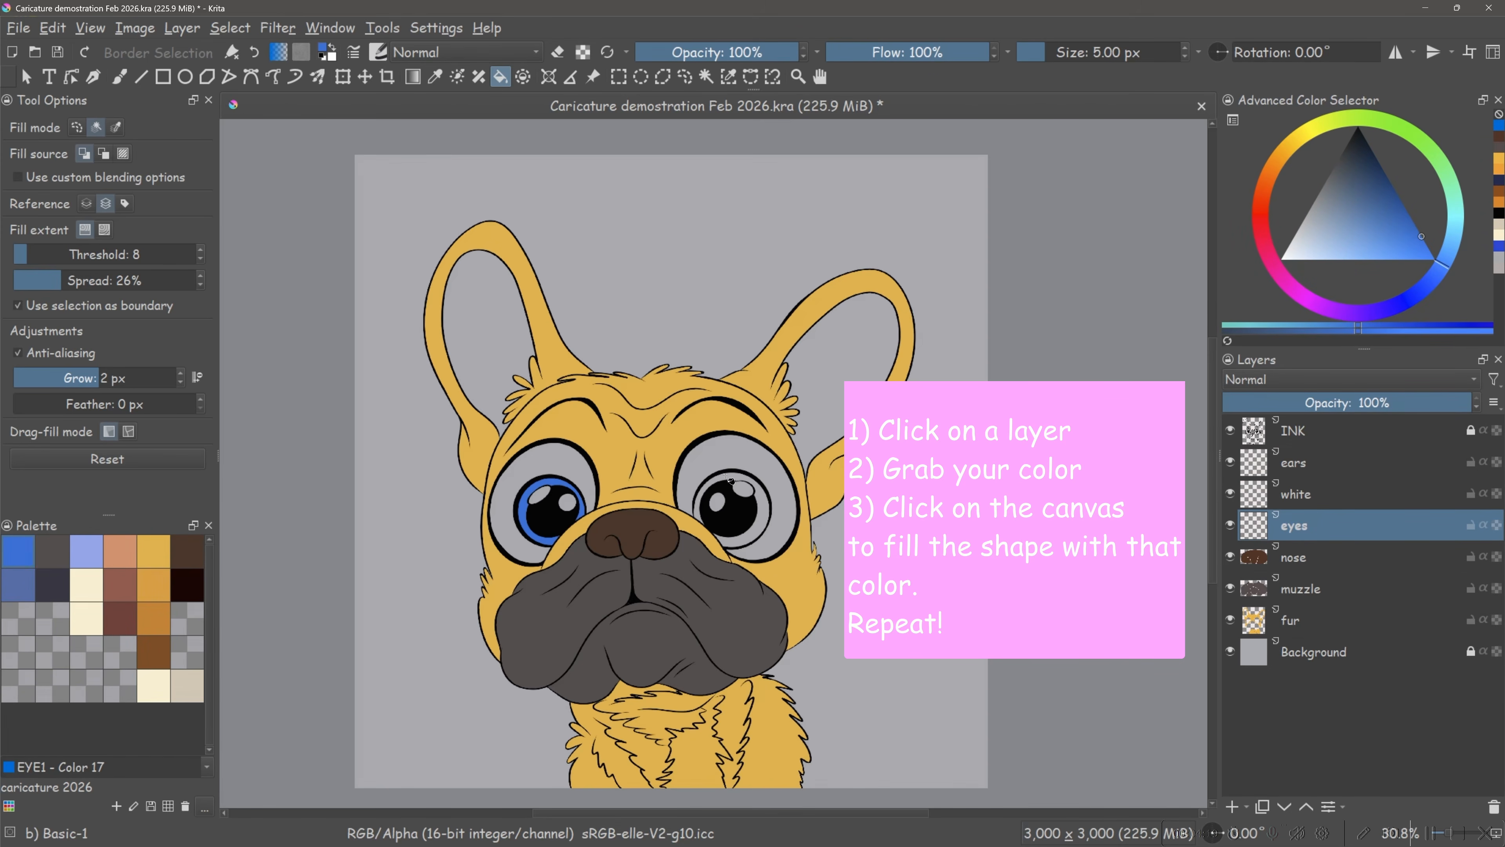
left_click(718, 487)
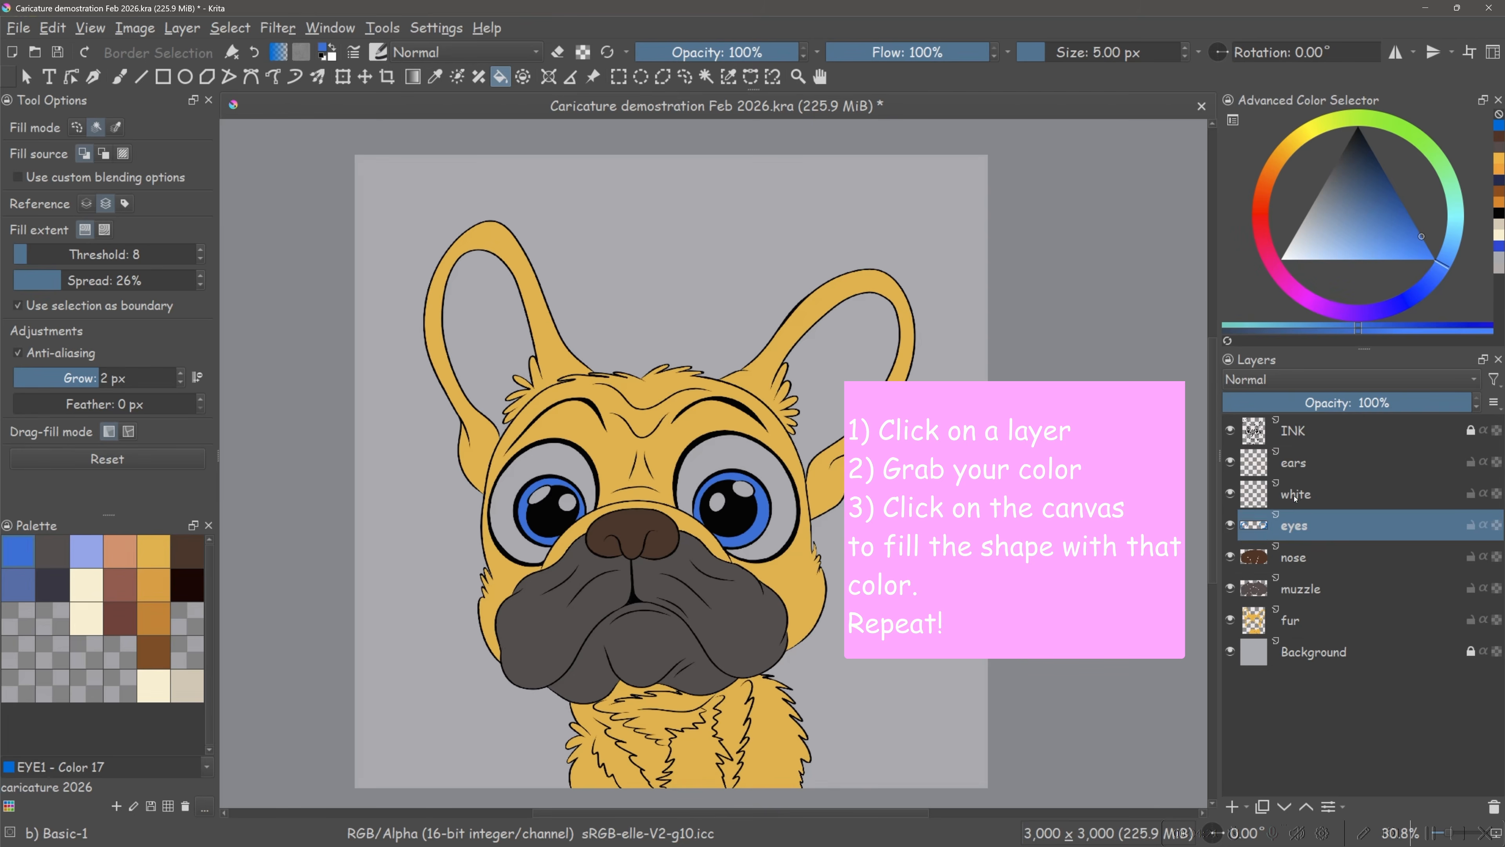
- Fill the eye whites and pupil highlights of both eyes on the white layer with the cream HIGHLIGHT2 palette colour
left_click(1276, 496)
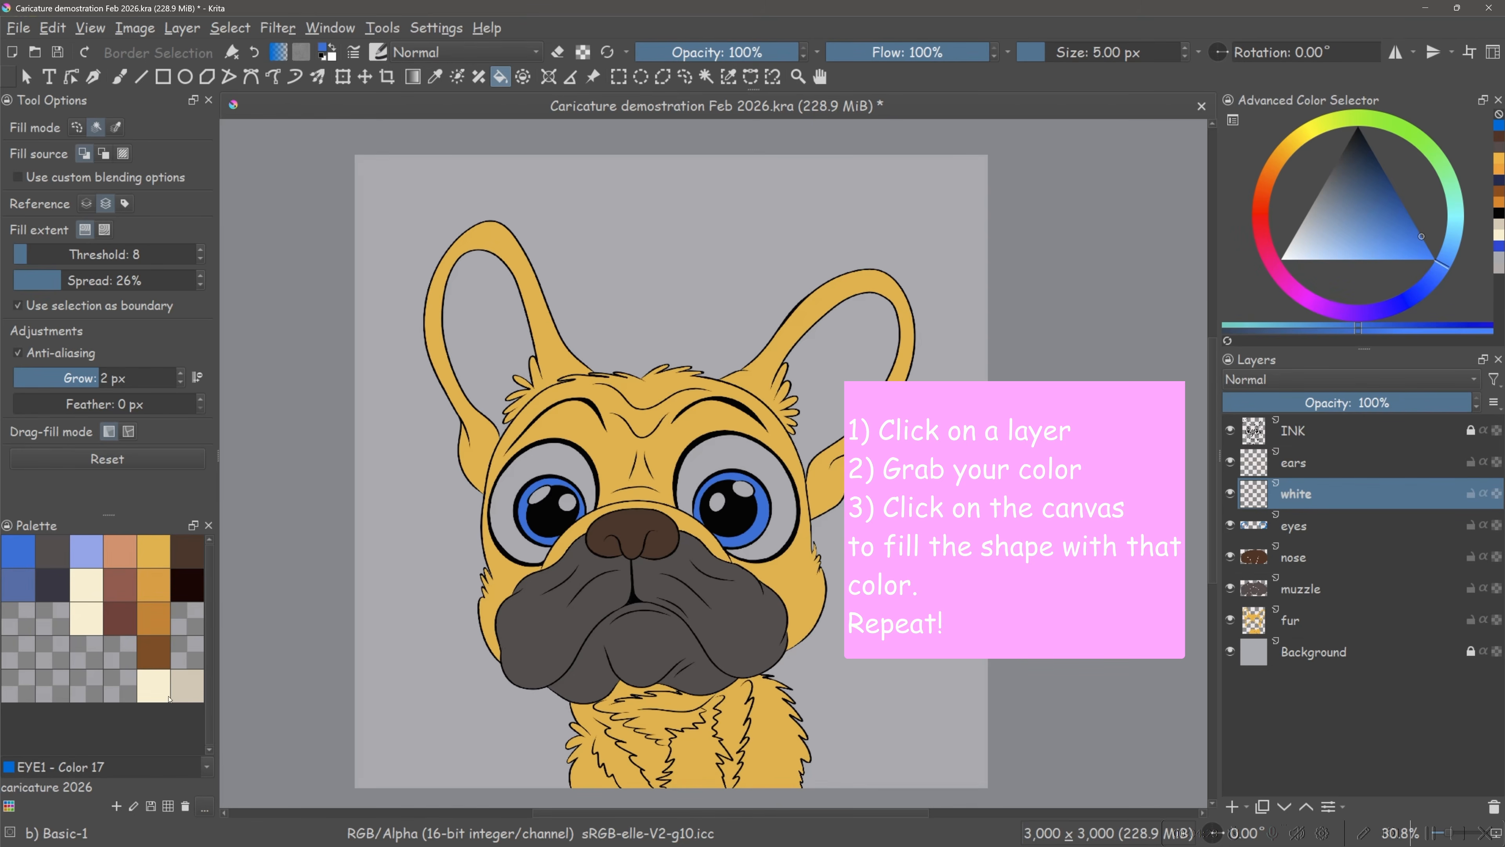
left_click(89, 586)
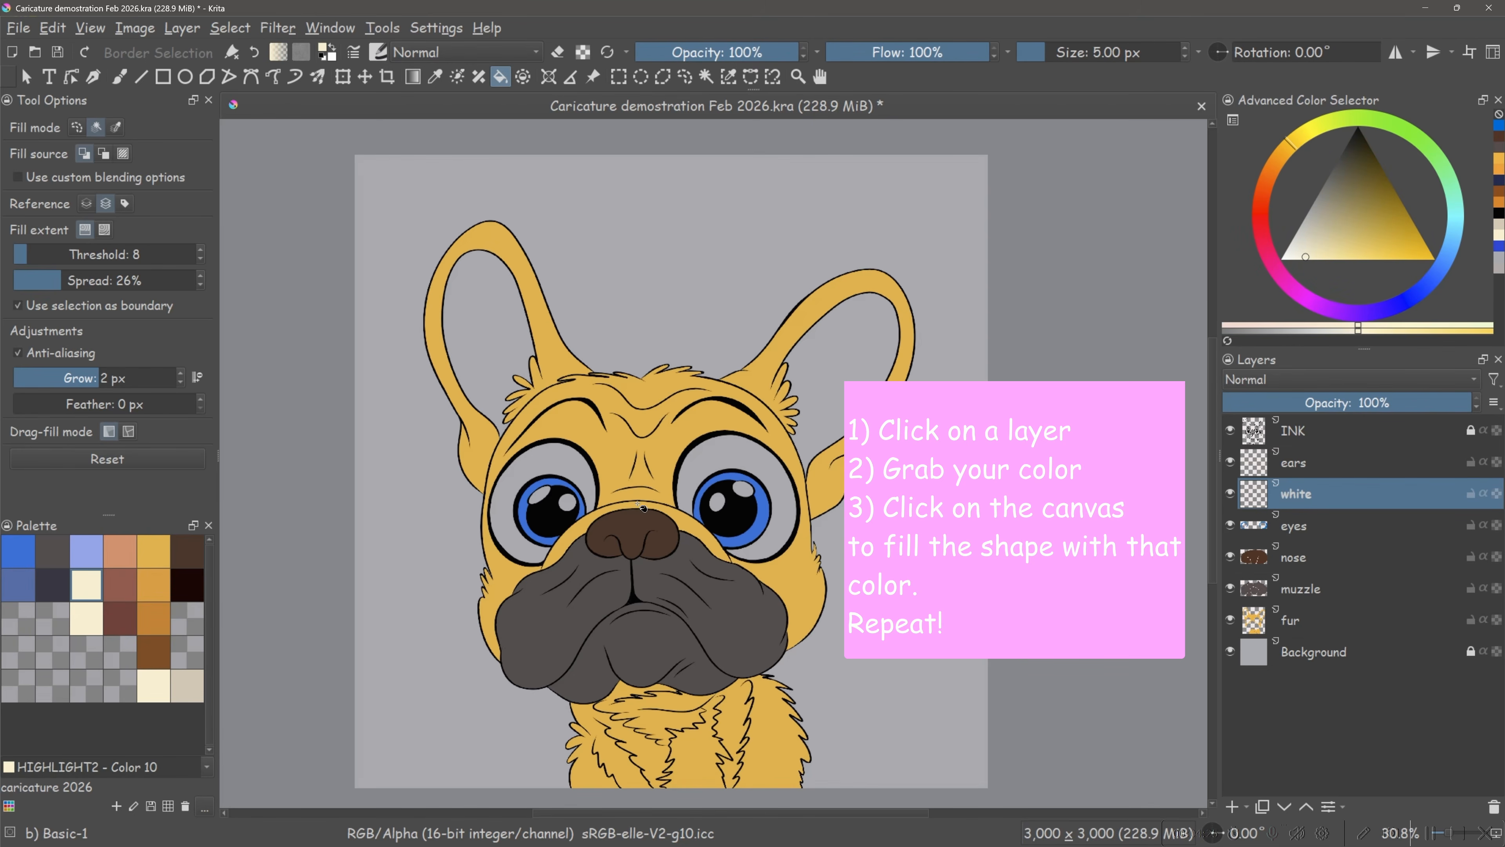
left_click(545, 500)
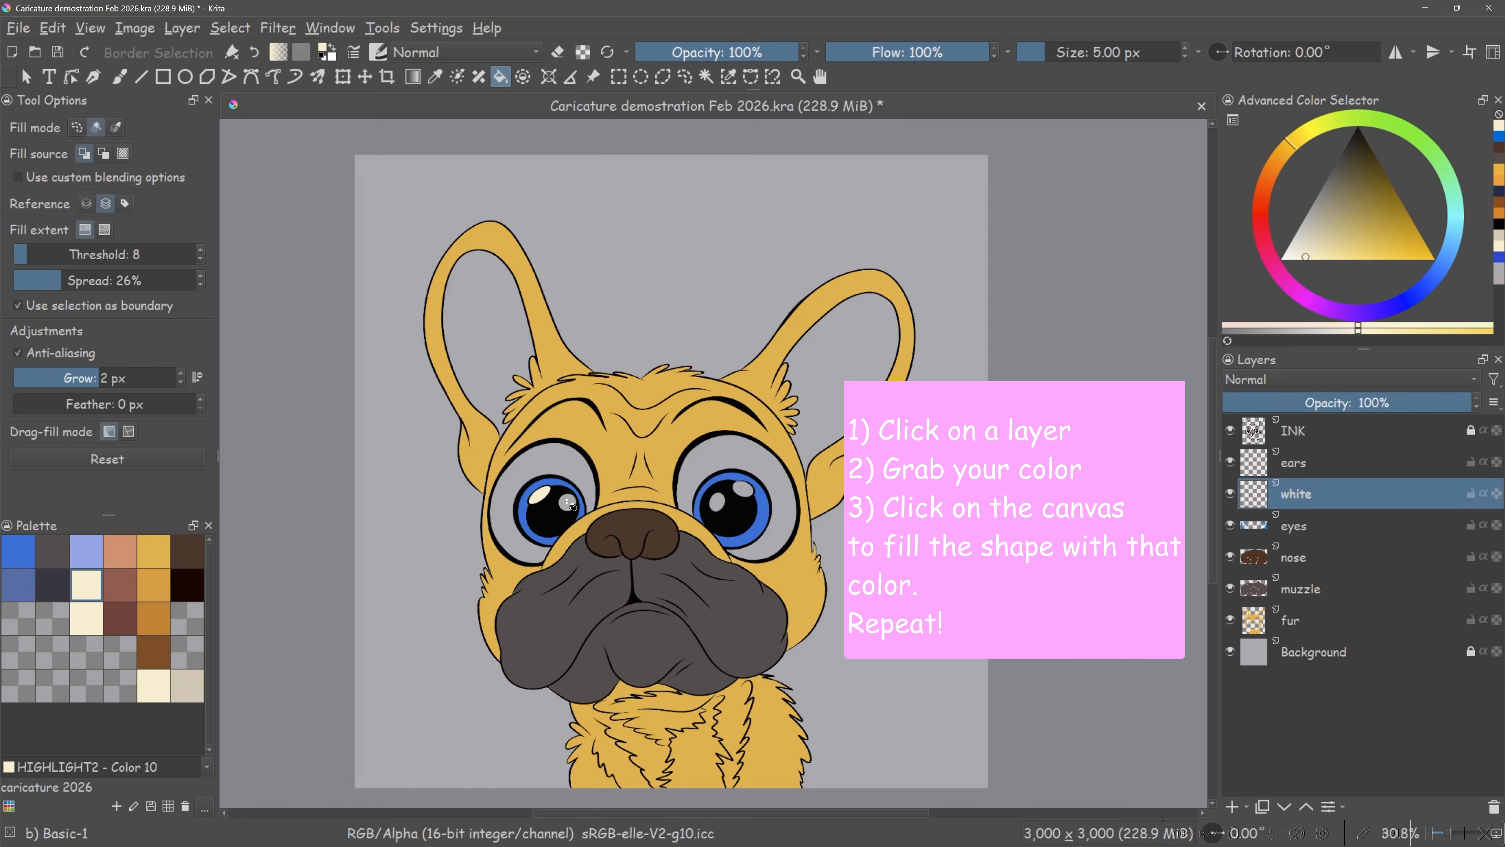
left_click(716, 508)
left_click(742, 489)
left_click(696, 454)
left_click(560, 461)
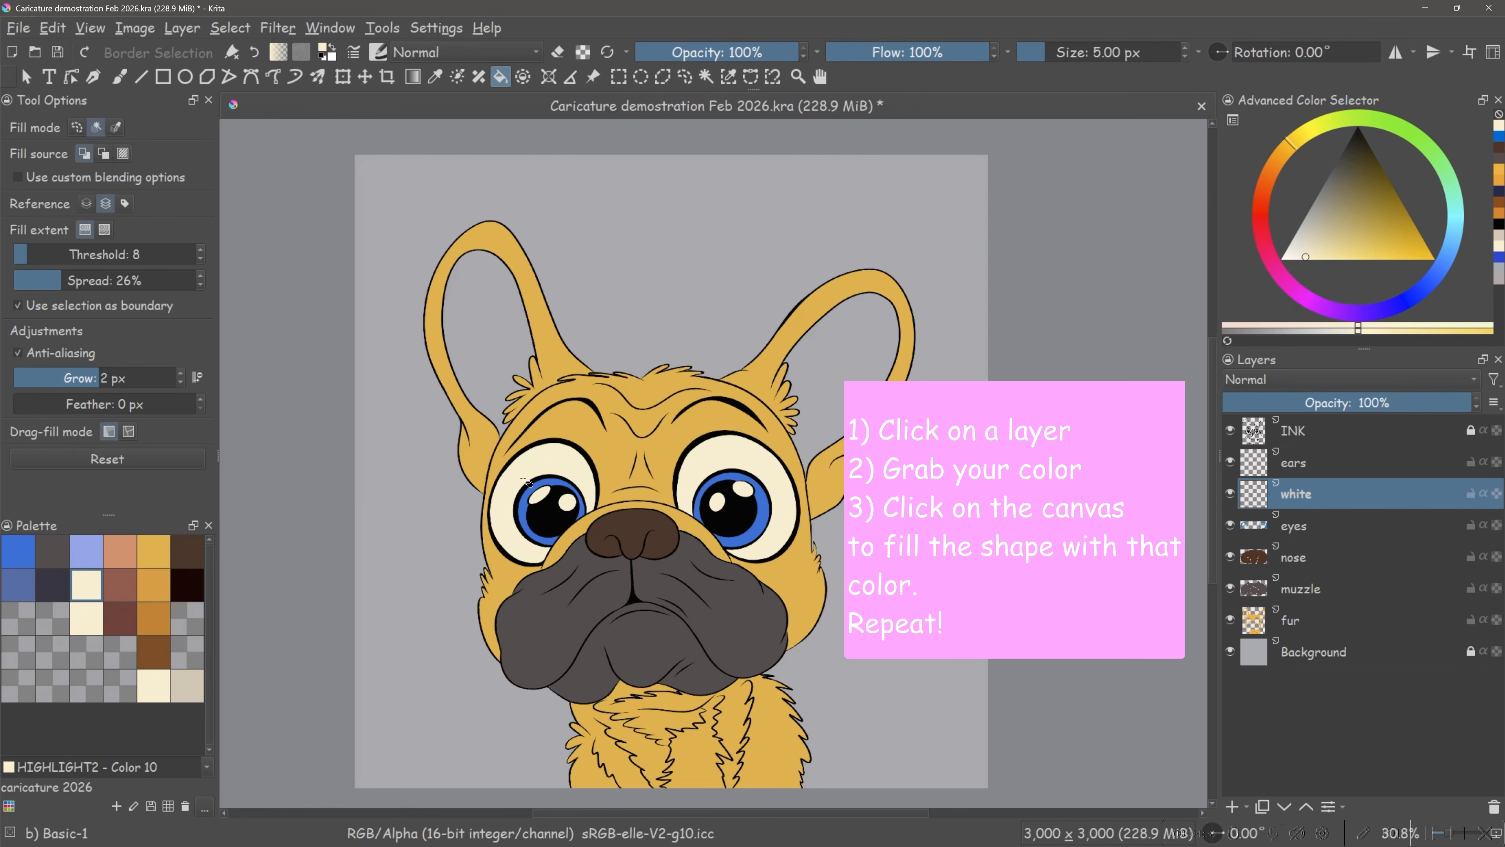
- Fill both inner ears on the ears layer with the EAR1 palette colour
left_click(1294, 468)
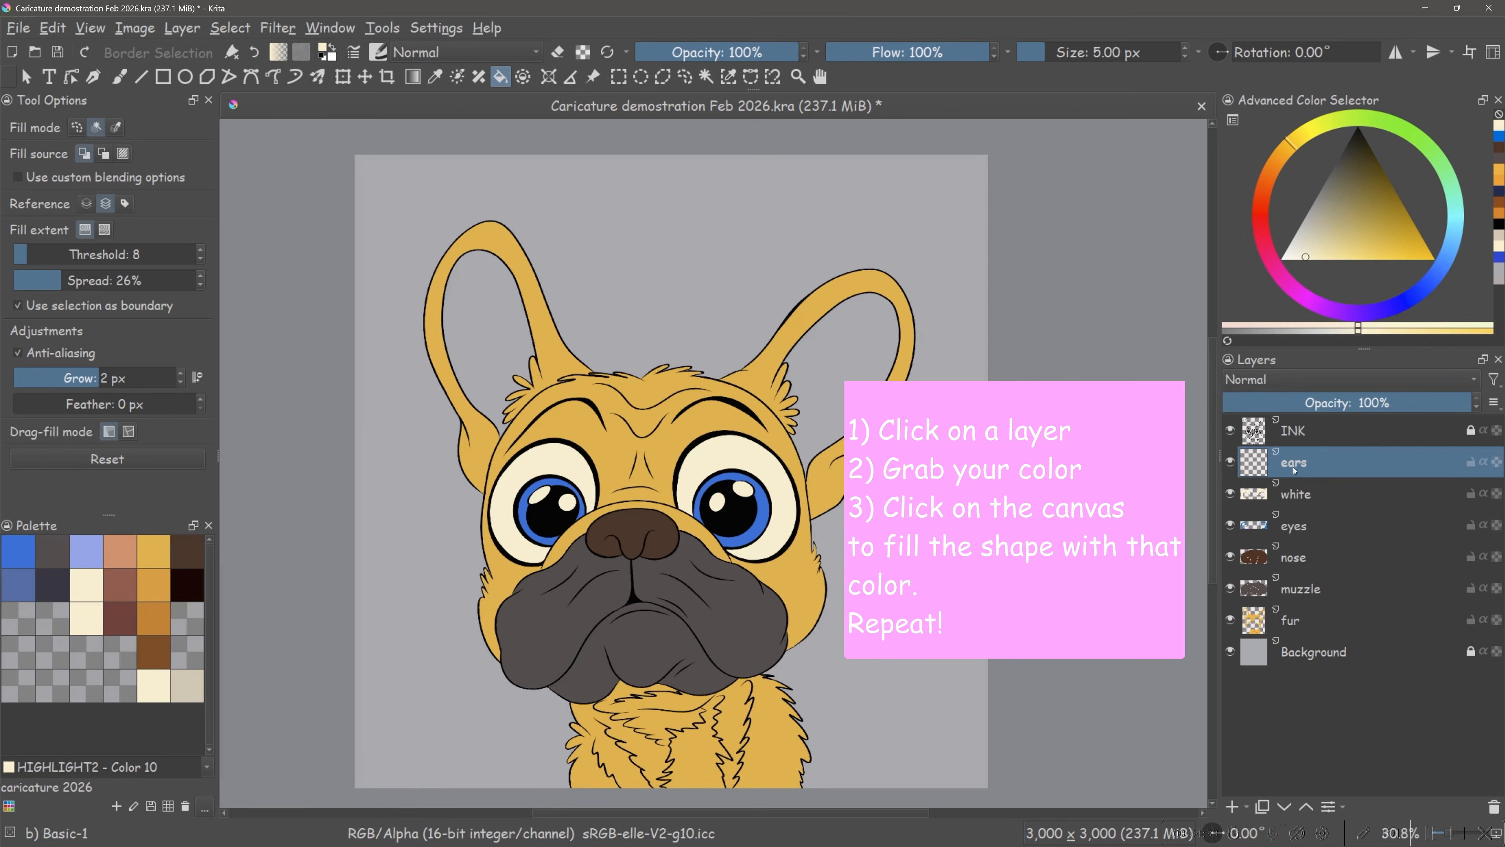
left_click(121, 551)
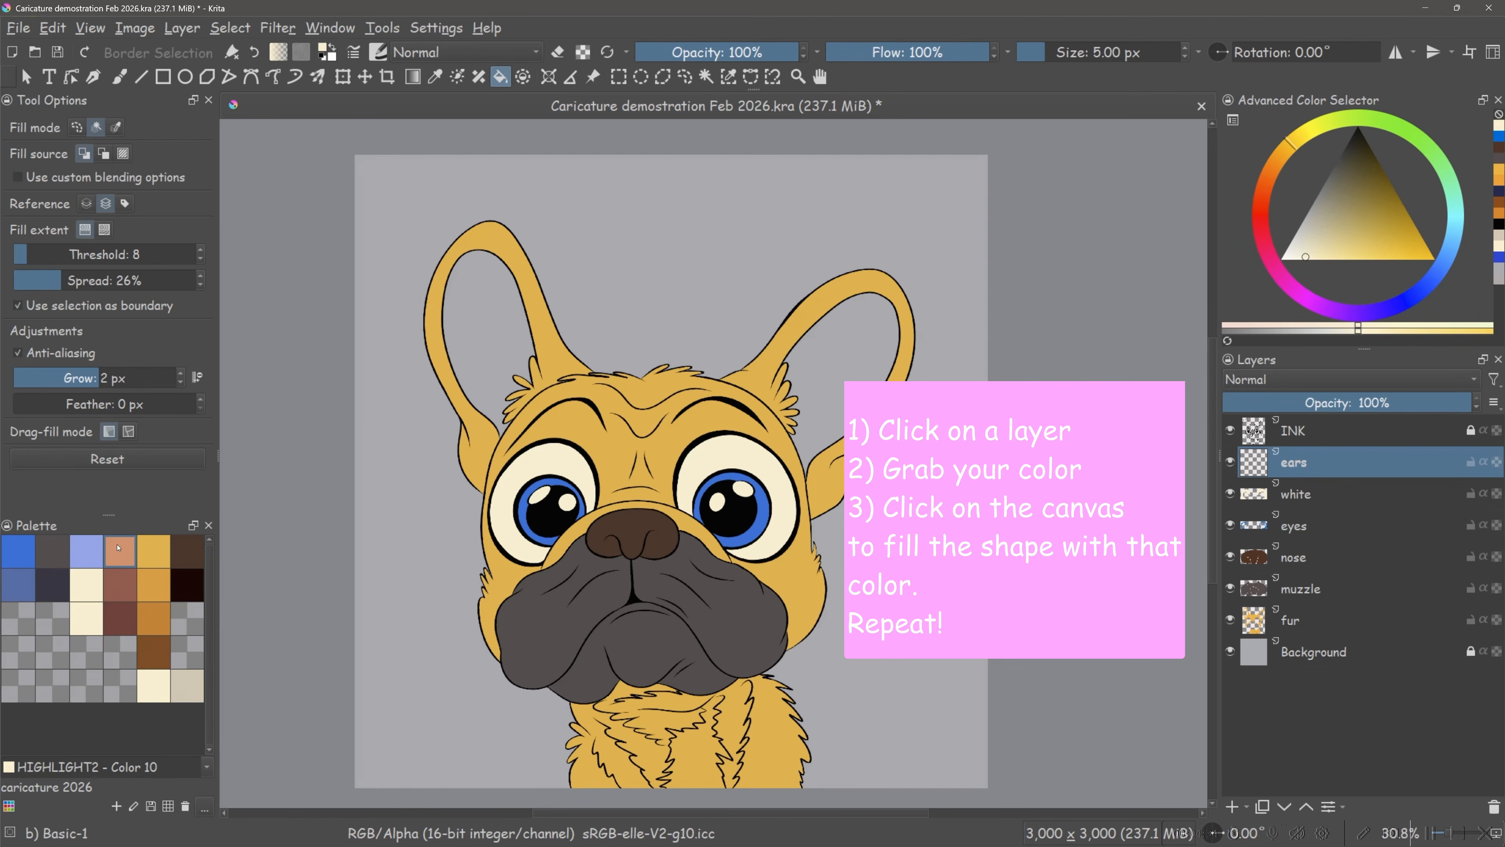
left_click(482, 329)
left_click(840, 364)
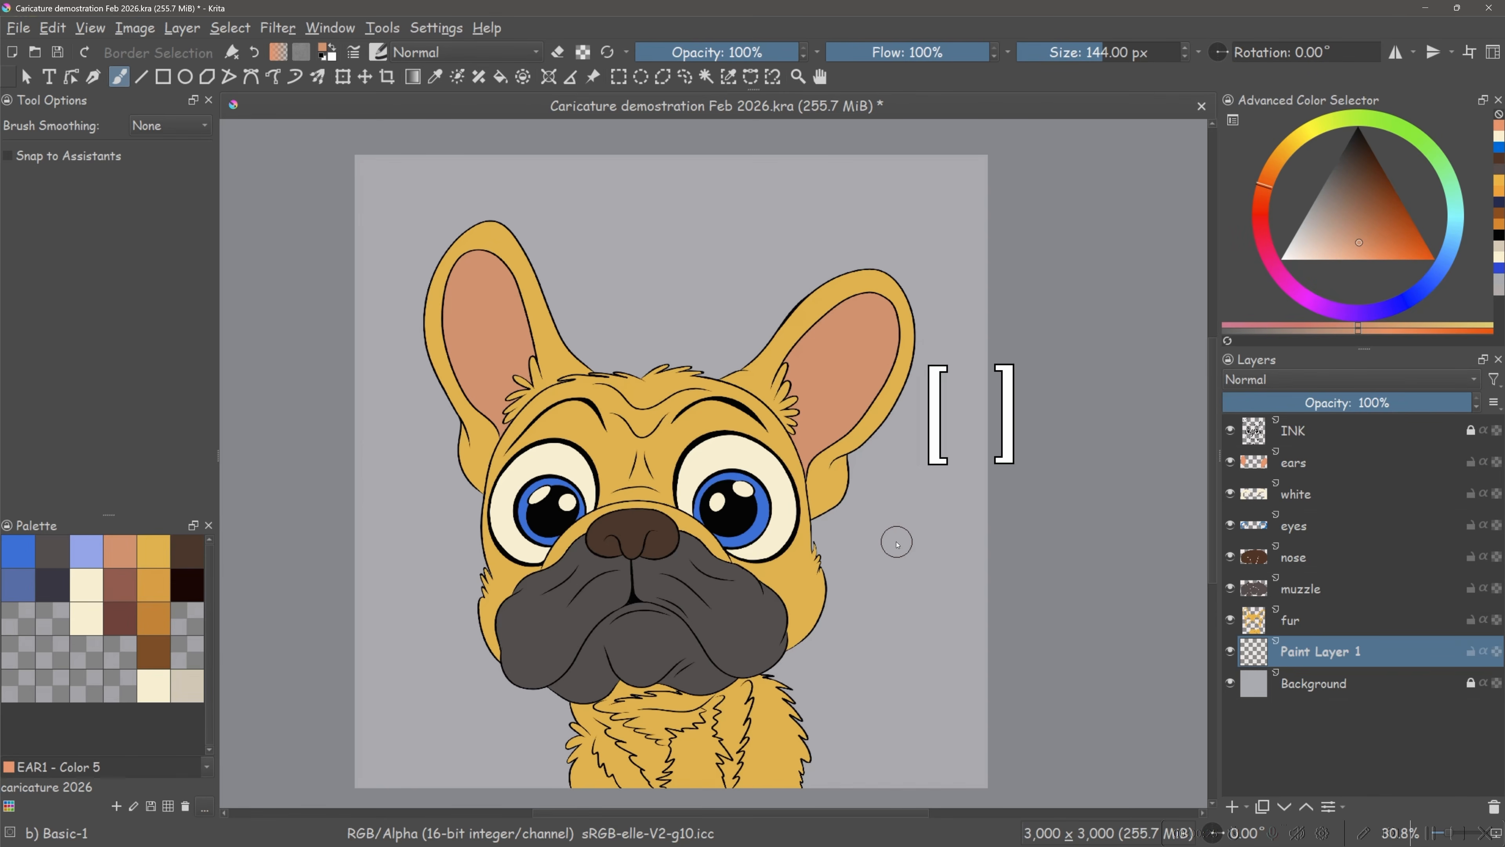
- Shrink and enlarge the brush size repeatedly, finishing at 154 px
key("bracketleft")
key("bracketleft")
key("bracketleft")
key("bracketleft")
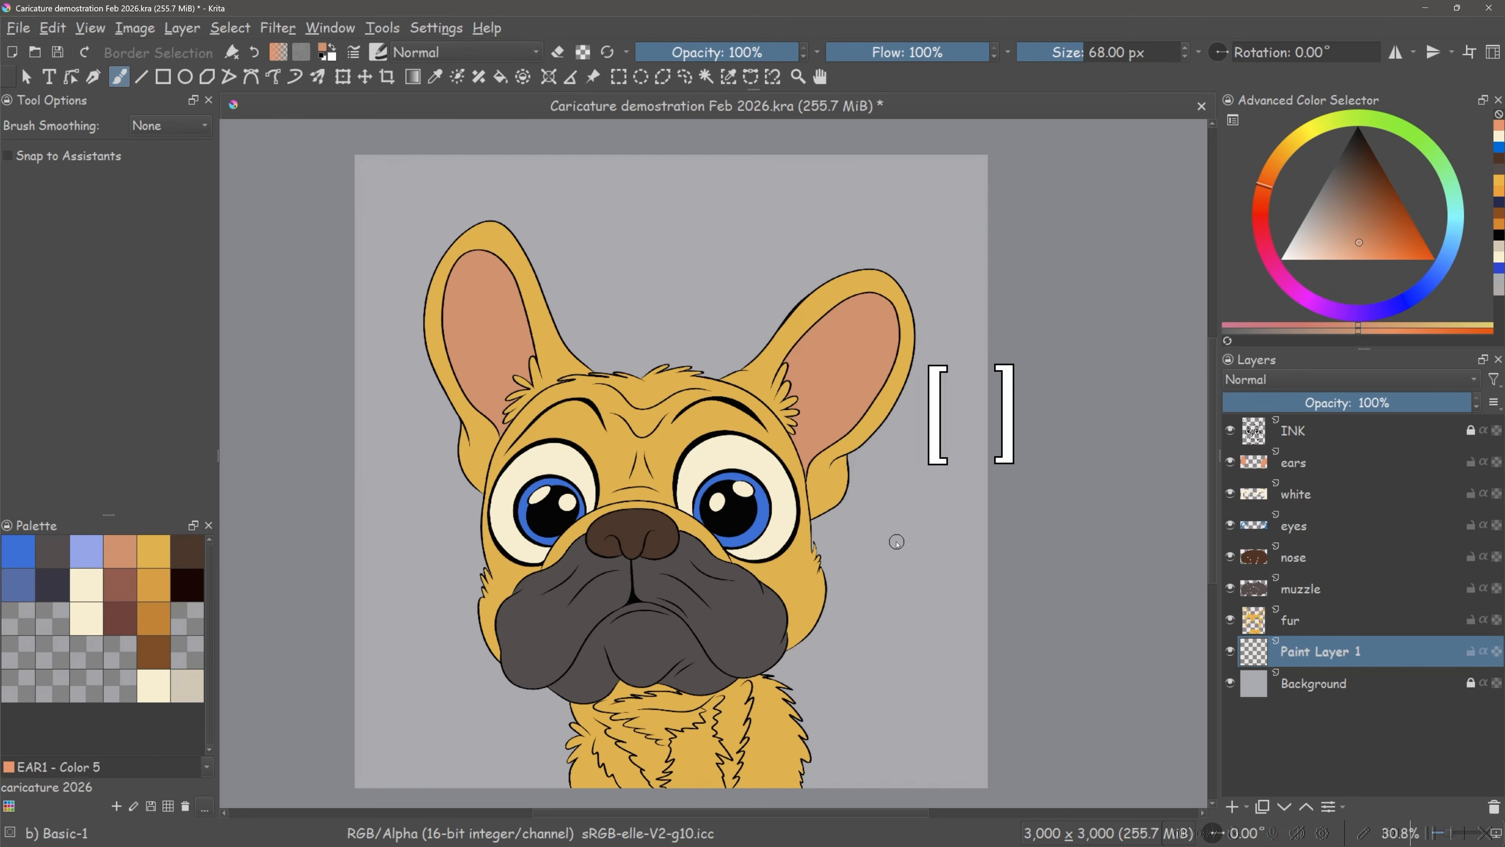
key("bracketleft")
key("bracketright")
key("bracketright")
key("bracketright")
key("bracketright")
key("bracketright")
key("bracketright")
key("bracketright")
key("bracketright")
key("bracketright")
key("bracketright")
key("bracketleft")
key("bracketleft")
key("bracketleft")
key("bracketleft")
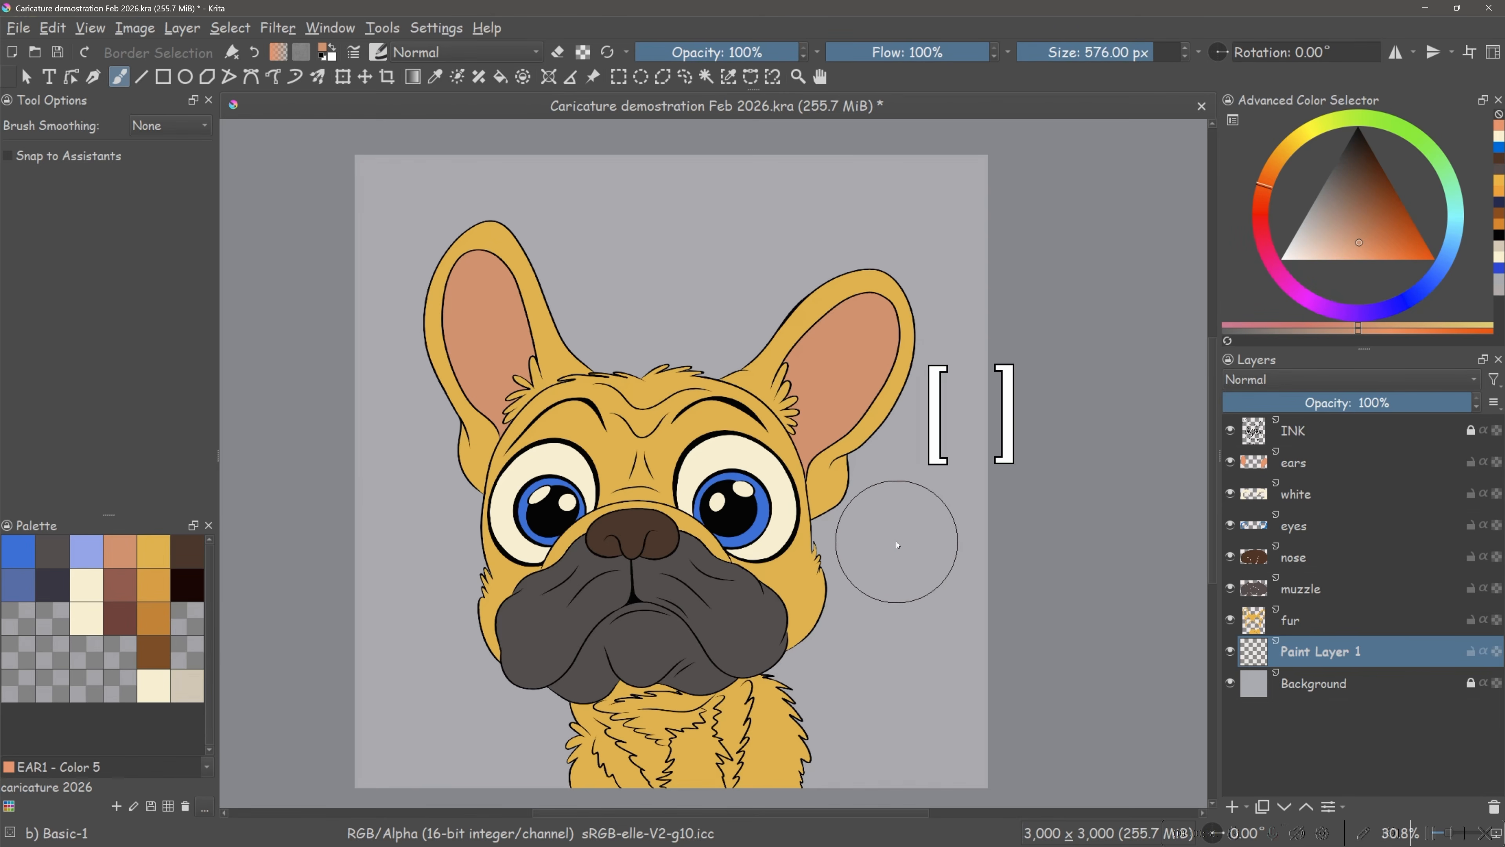
key("bracketright")
key("bracketright")
key("bracketright")
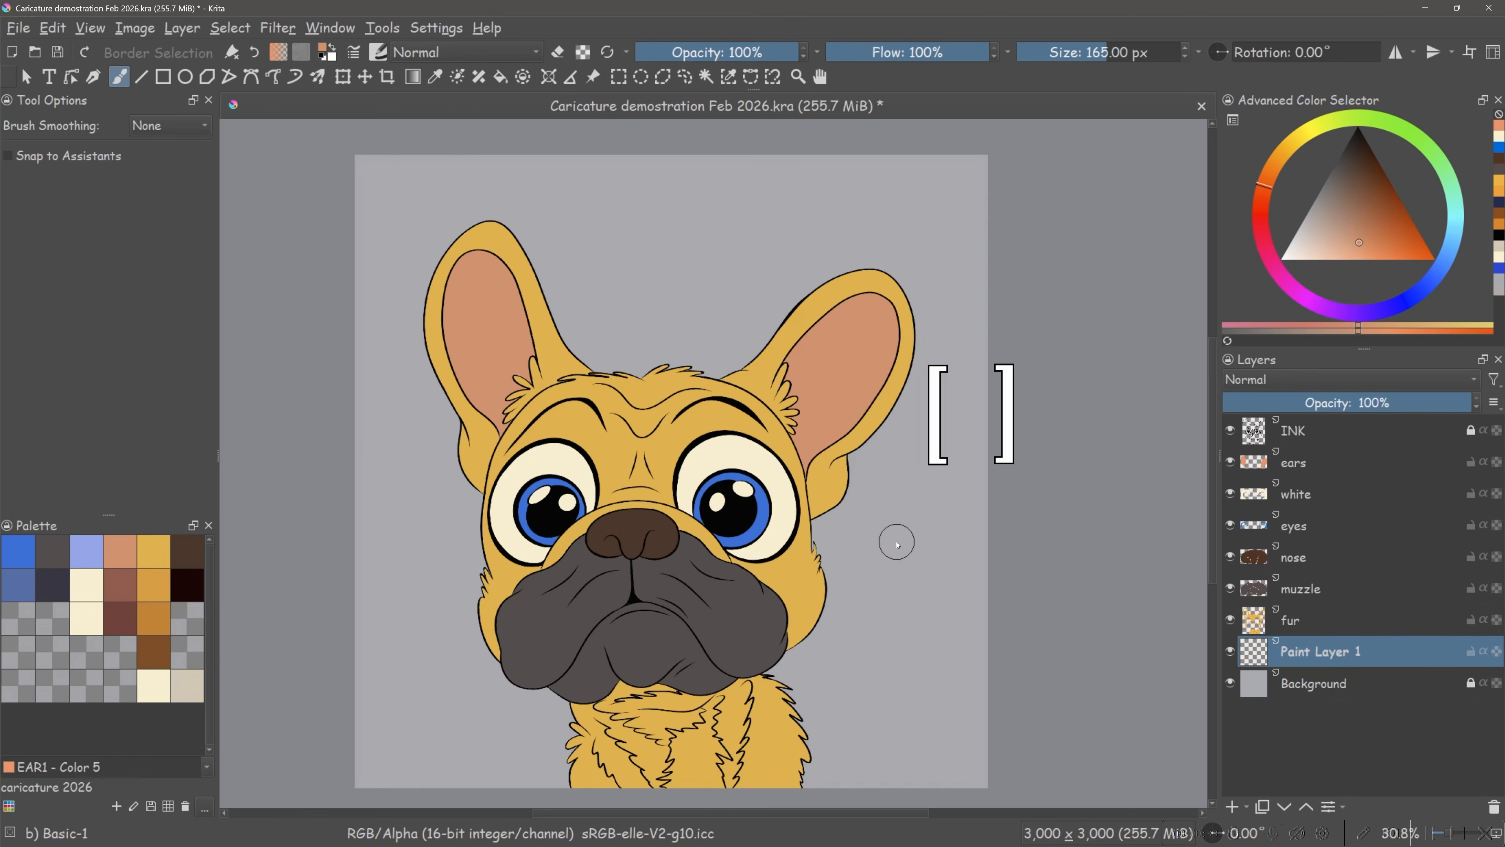
key("bracketleft")
key("bracketleft")
key("bracketleft")
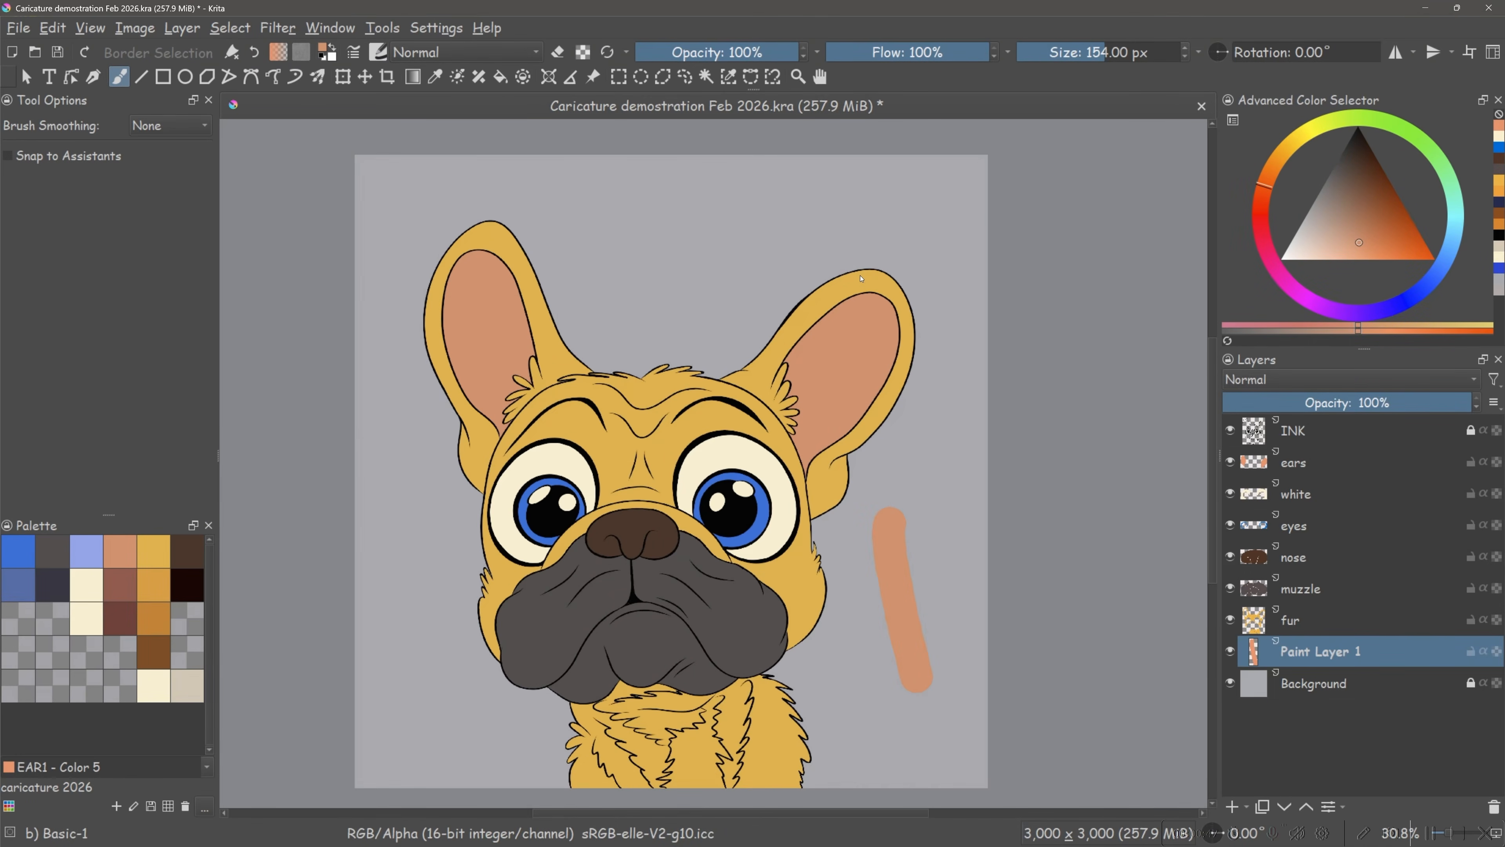
- Erase the test stroke beside the dog in eraser mode, and switch back to painting with another test stroke
key("e")
mouse_move(868, 512)
left_mouse_down()
mouse_move(903, 653)
mouse_move(929, 691)
mouse_move(894, 511)
left_mouse_up()
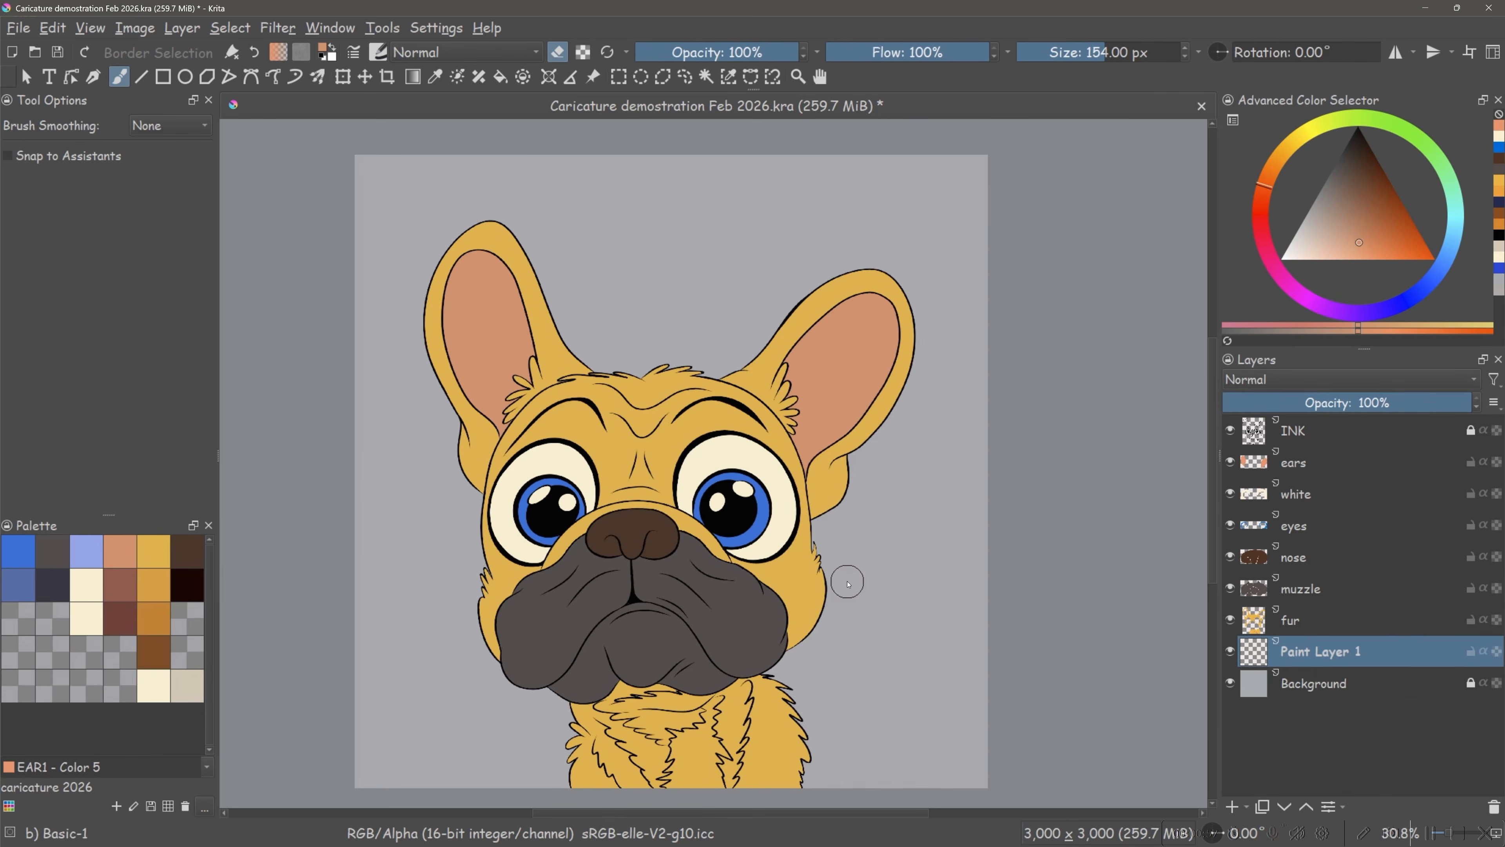
key("e")
left_click_drag(870, 530, 892, 675)
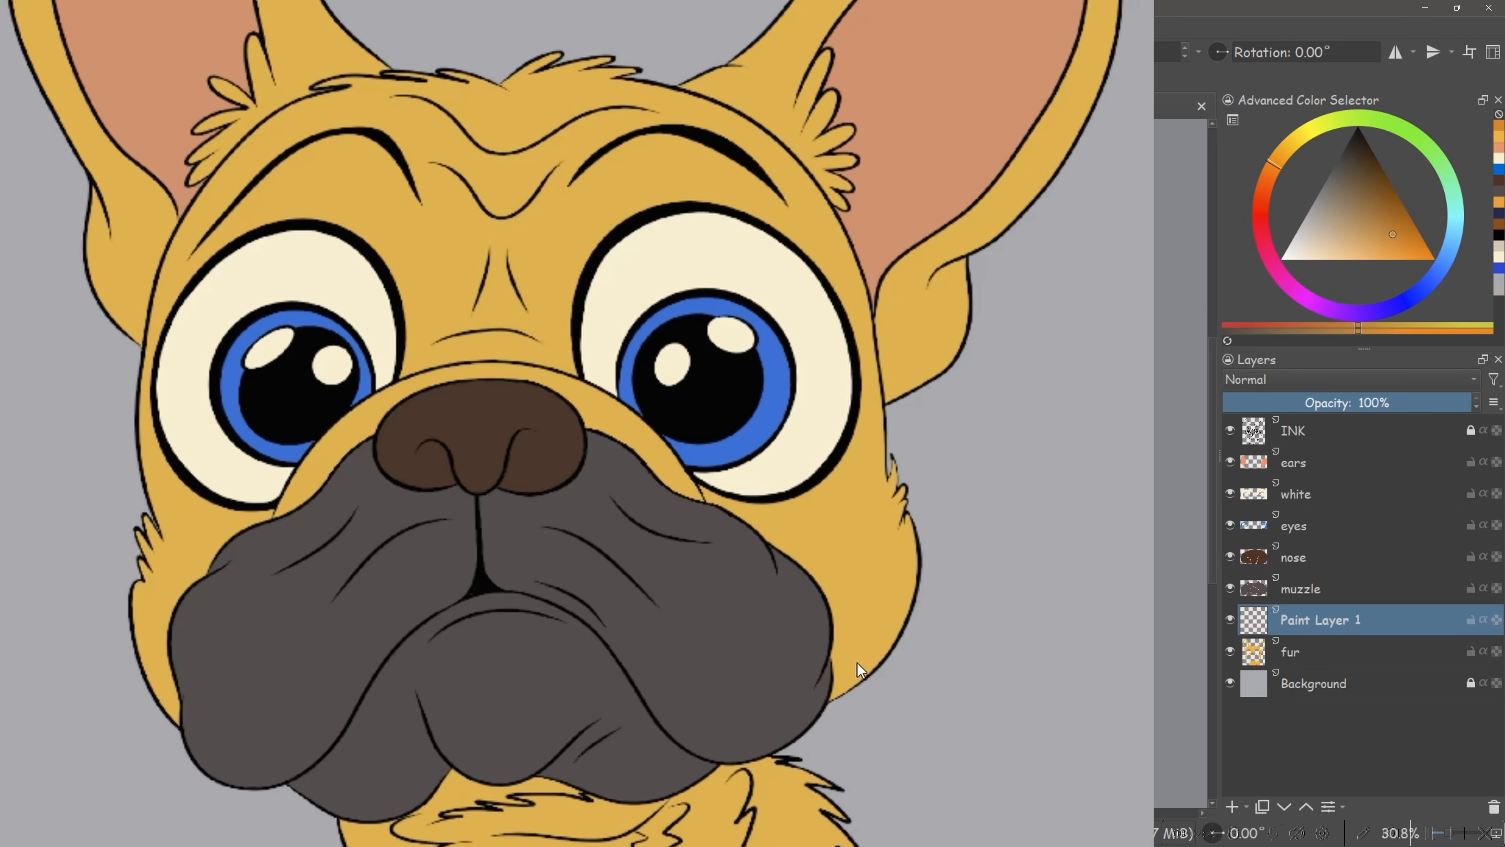
- Outline darker fur patches on both cheeks with a thin FUR3 brush line on Paint Layer 1
mouse_move(829, 691)
left_mouse_down()
mouse_move(865, 615)
mouse_move(859, 474)
mouse_move(760, 512)
left_mouse_up()
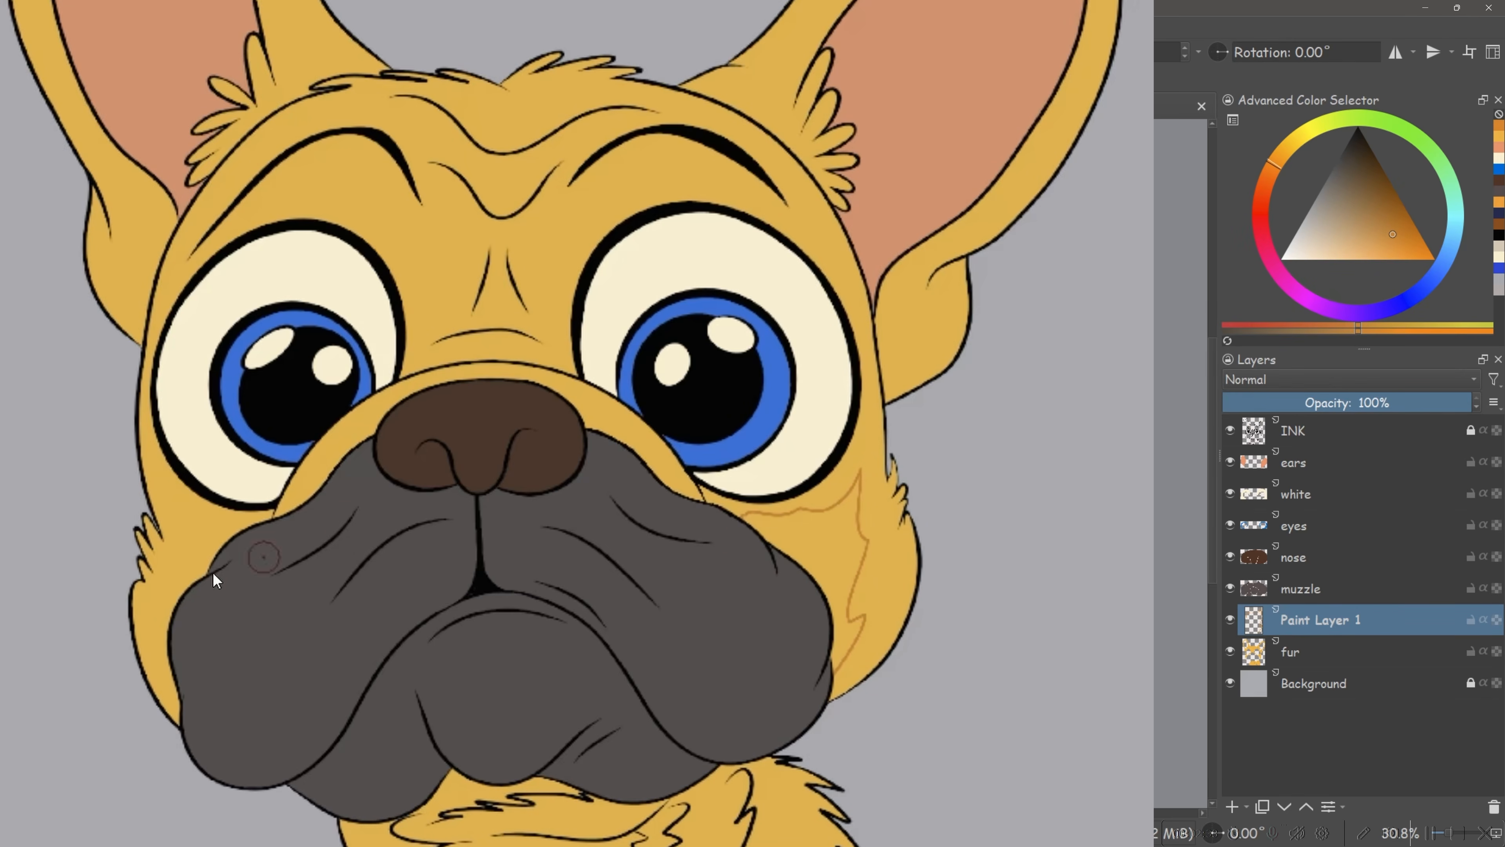
mouse_move(174, 672)
left_mouse_down()
mouse_move(155, 558)
mouse_move(228, 521)
left_mouse_up()
left_click_drag(899, 544, 882, 614)
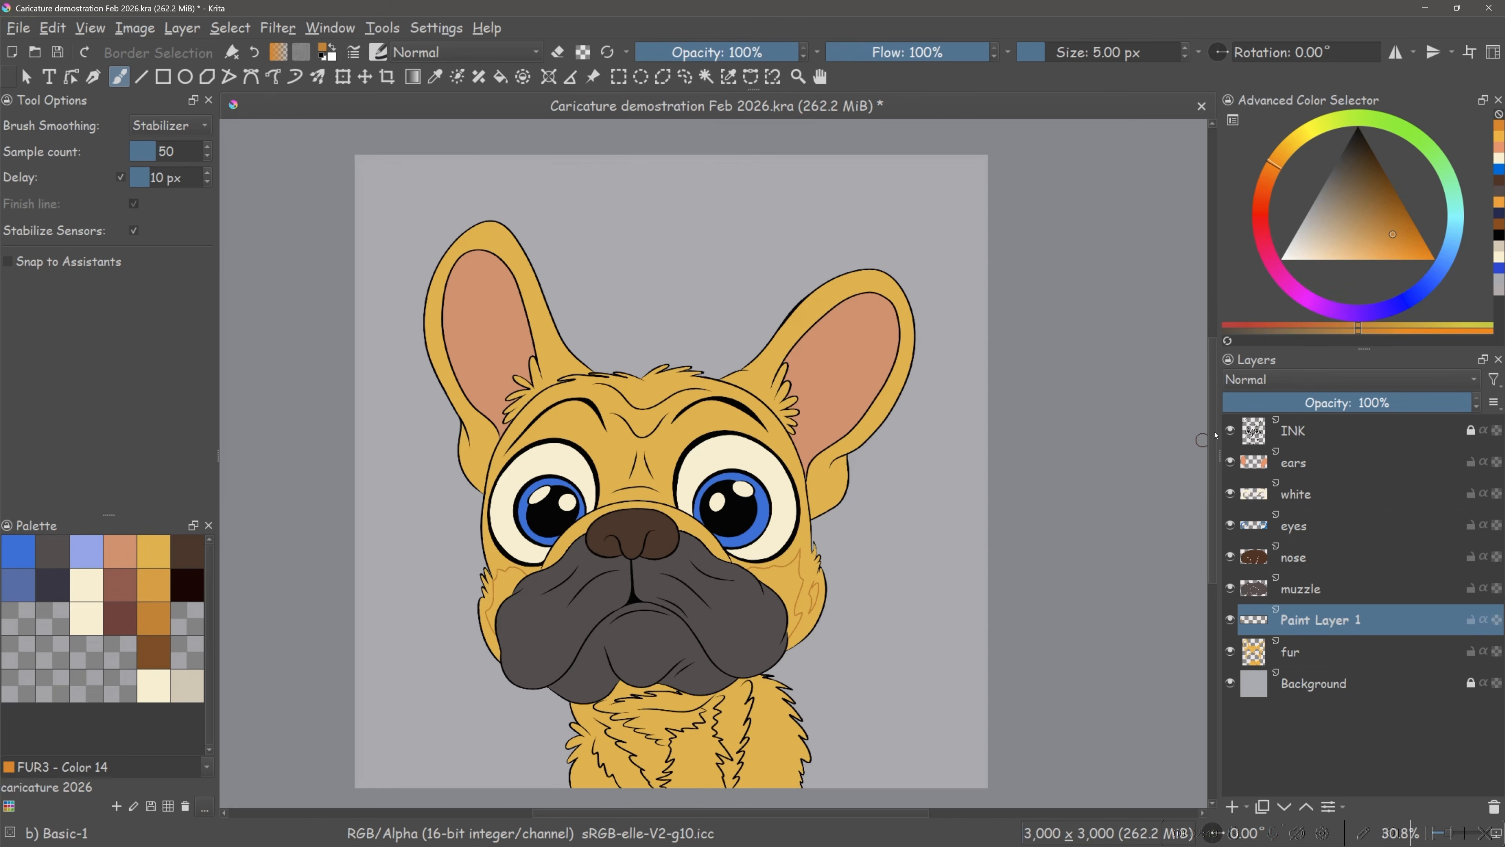
- Fill the outlined fur patches on both cheeks with the FUR3 colour
key("f")
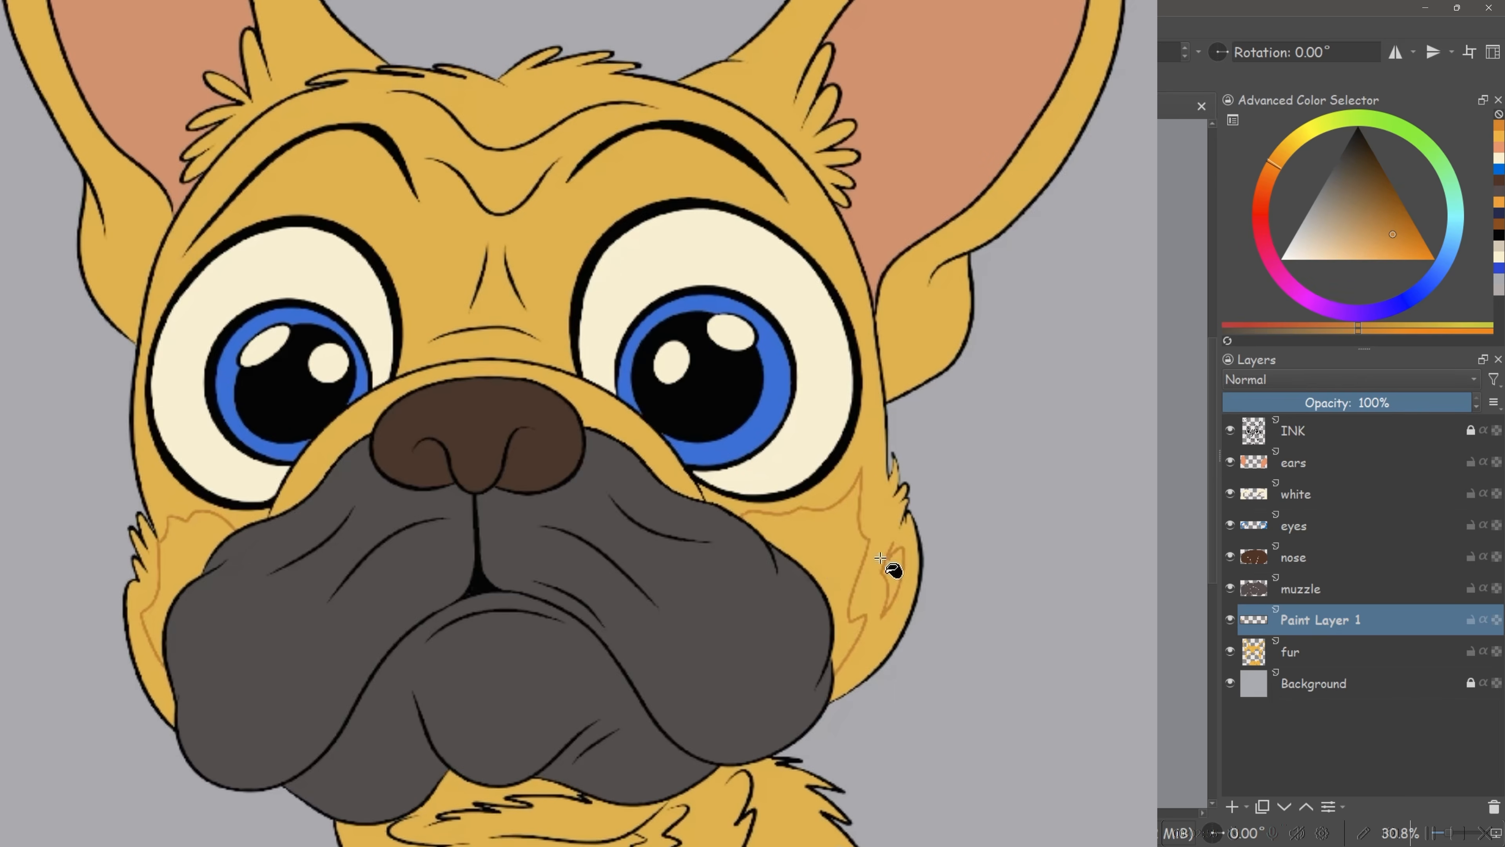
left_click(854, 561)
left_click(896, 572)
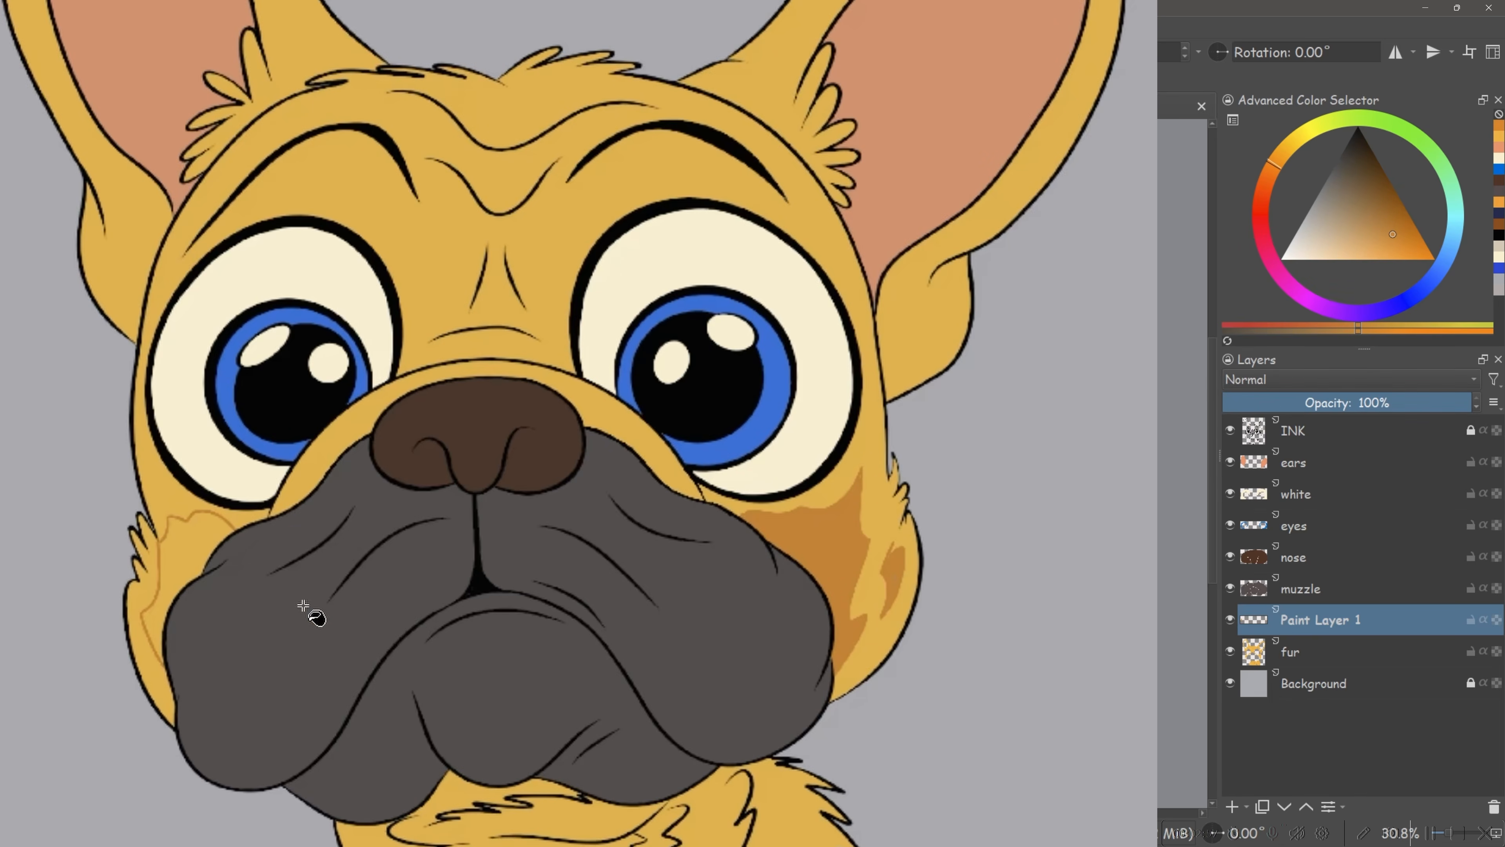
left_click(220, 554)
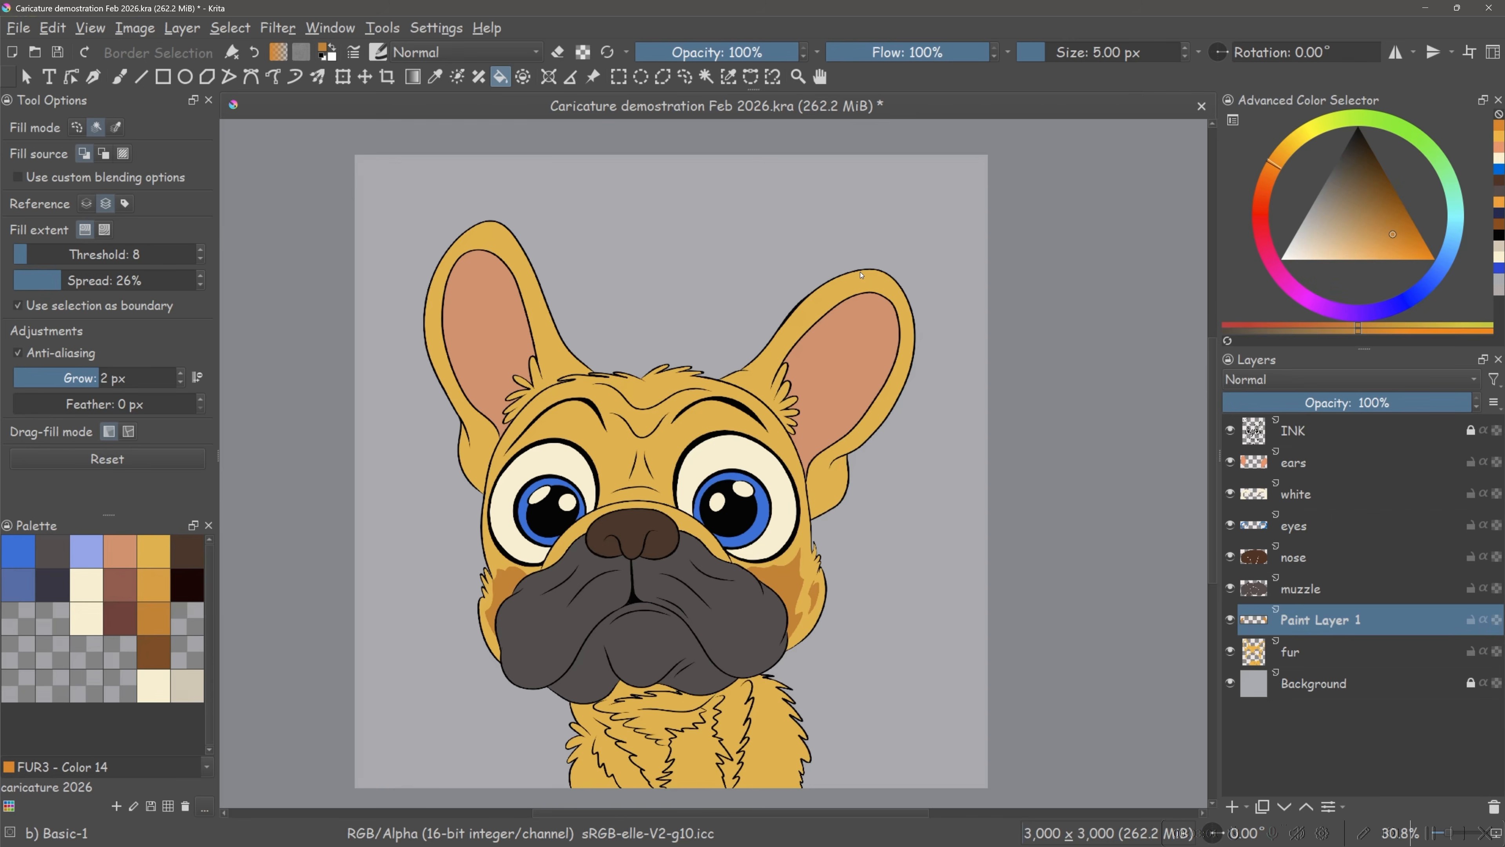
- Refine the edges of the darker cheek patches with brush strokes, extending their tips along the cheeks and trimming the shapes
key("b")
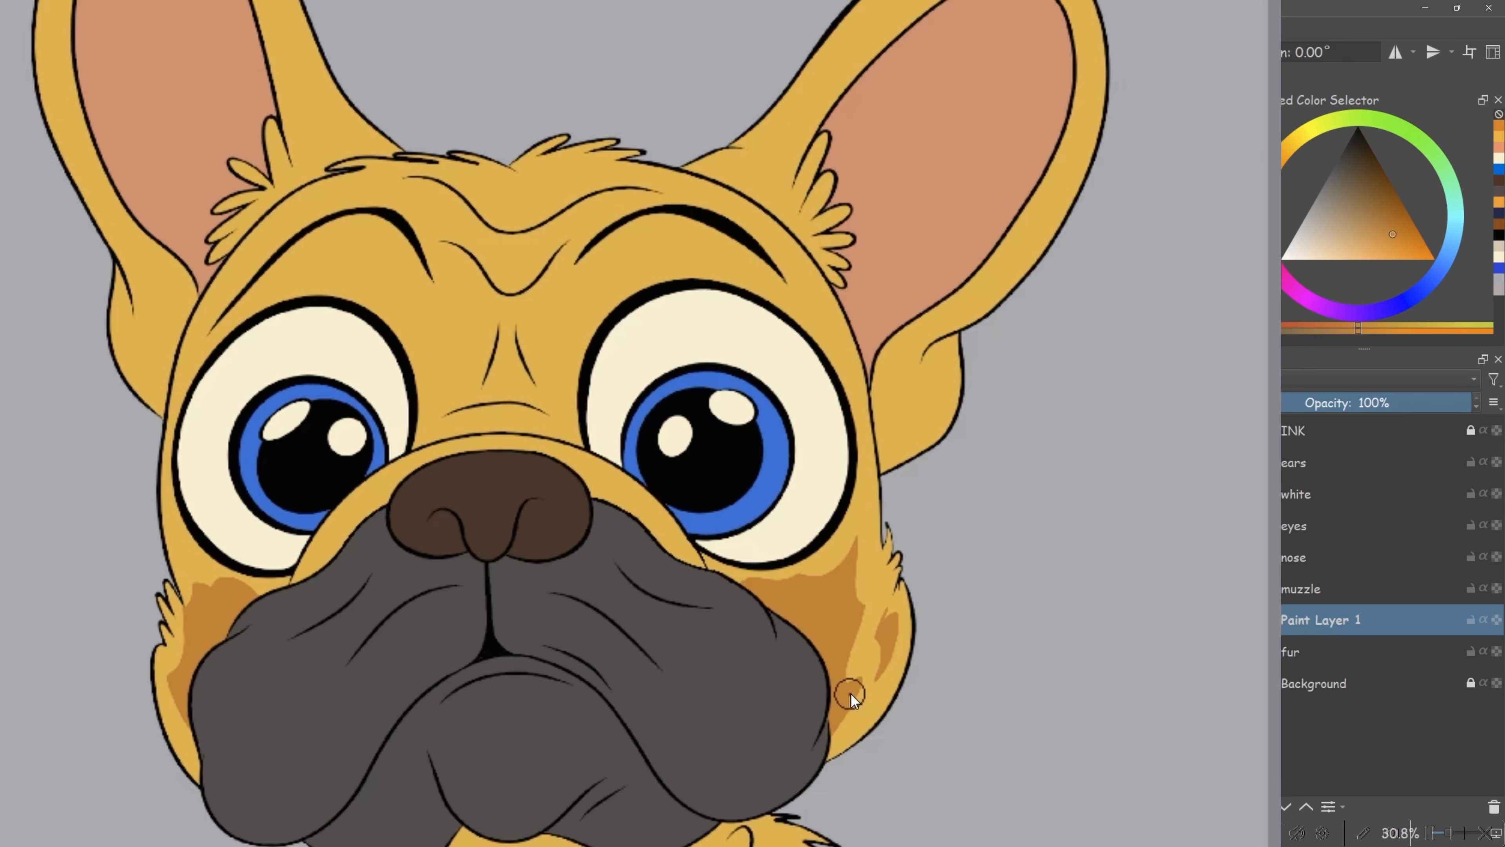
left_click_drag(829, 764, 853, 688)
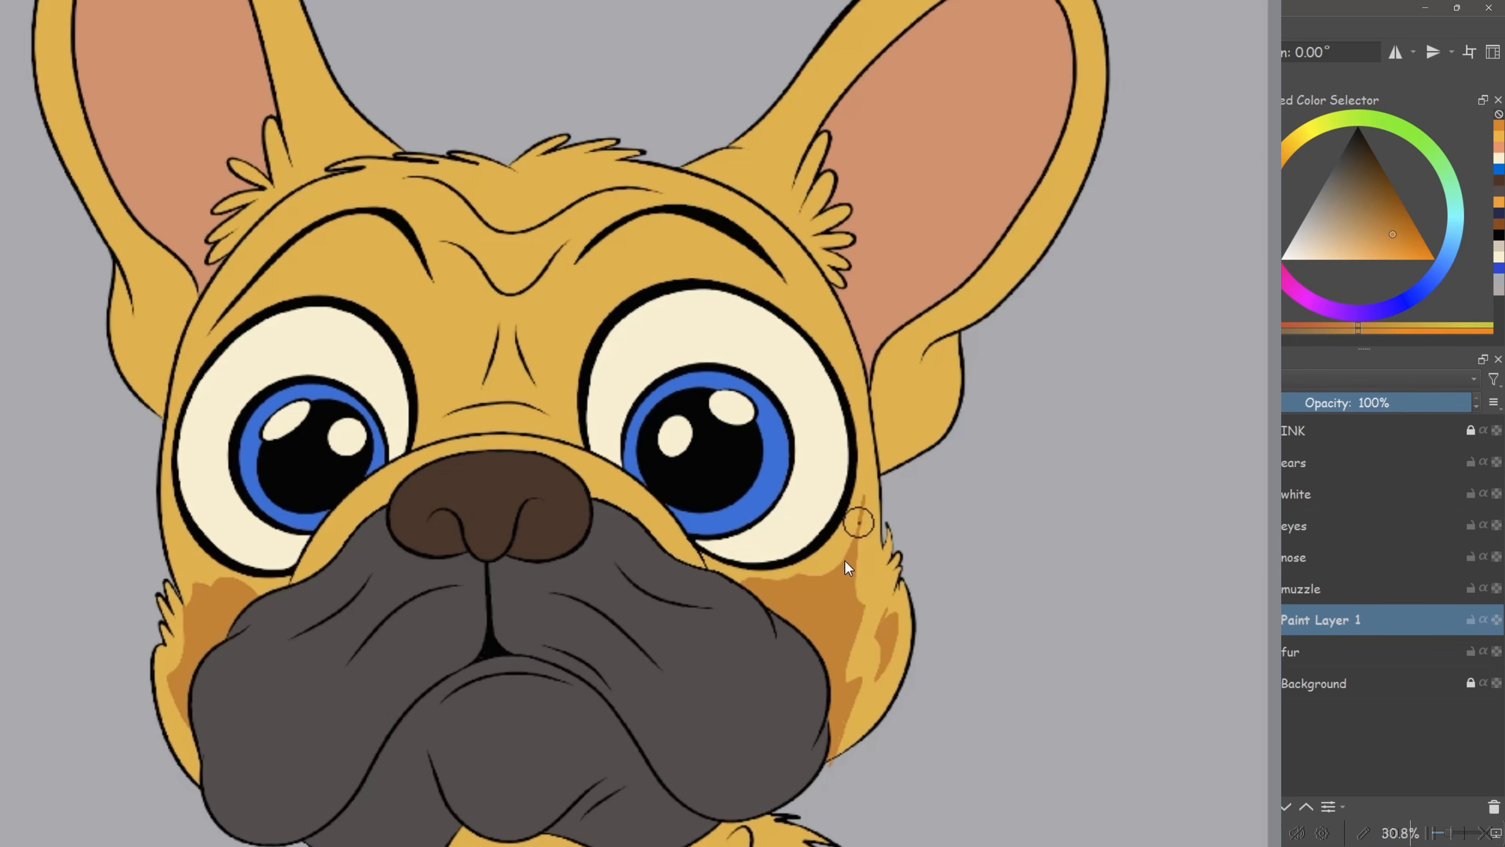
mouse_move(873, 640)
left_mouse_down()
mouse_move(878, 609)
mouse_move(887, 642)
left_mouse_up()
left_click_drag(167, 686, 196, 783)
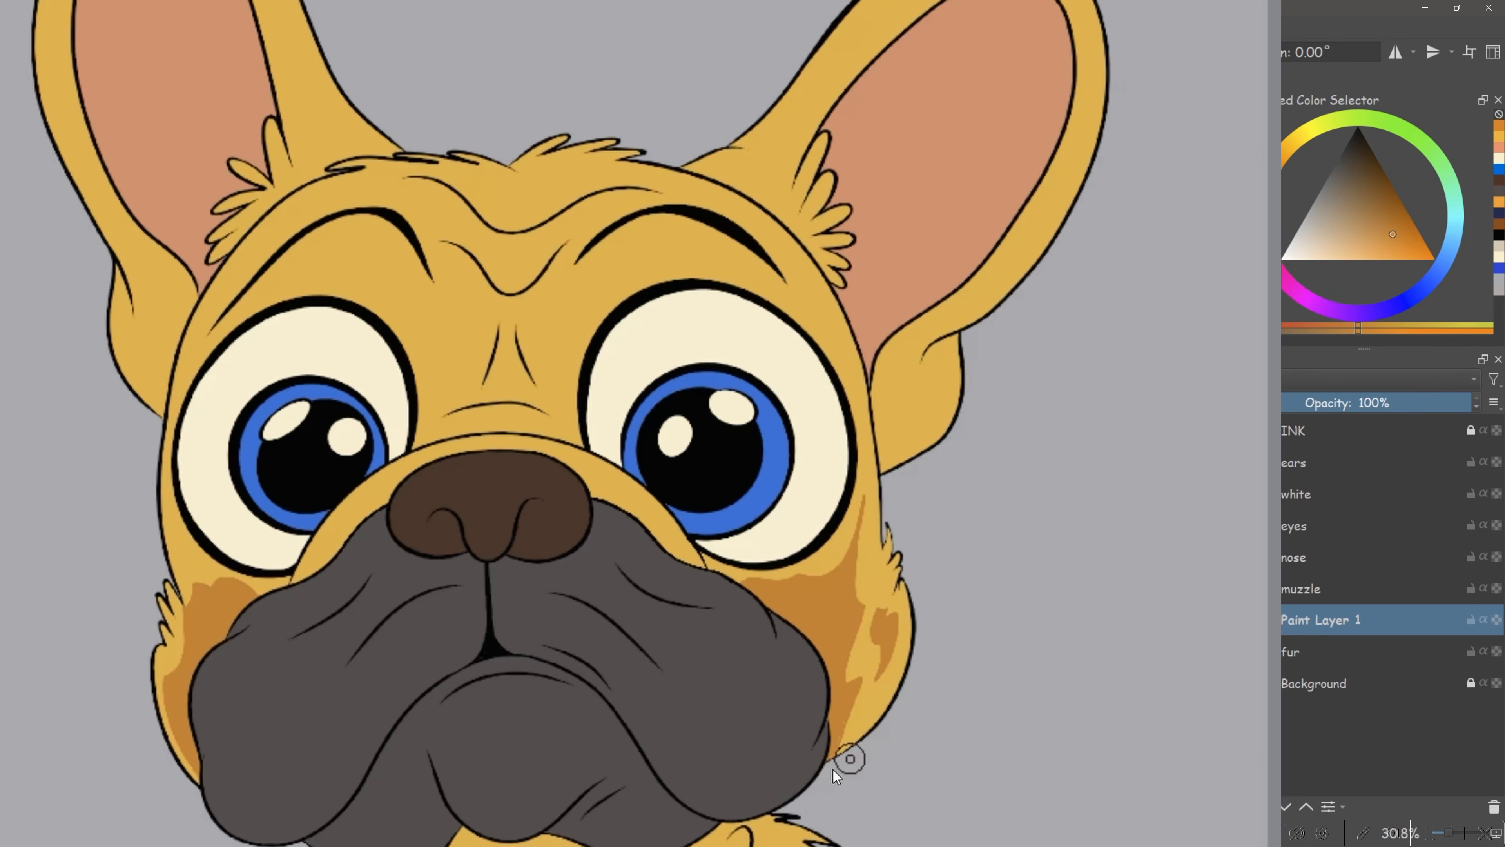
mouse_move(863, 683)
left_mouse_down()
mouse_move(854, 623)
mouse_move(894, 609)
left_mouse_up()
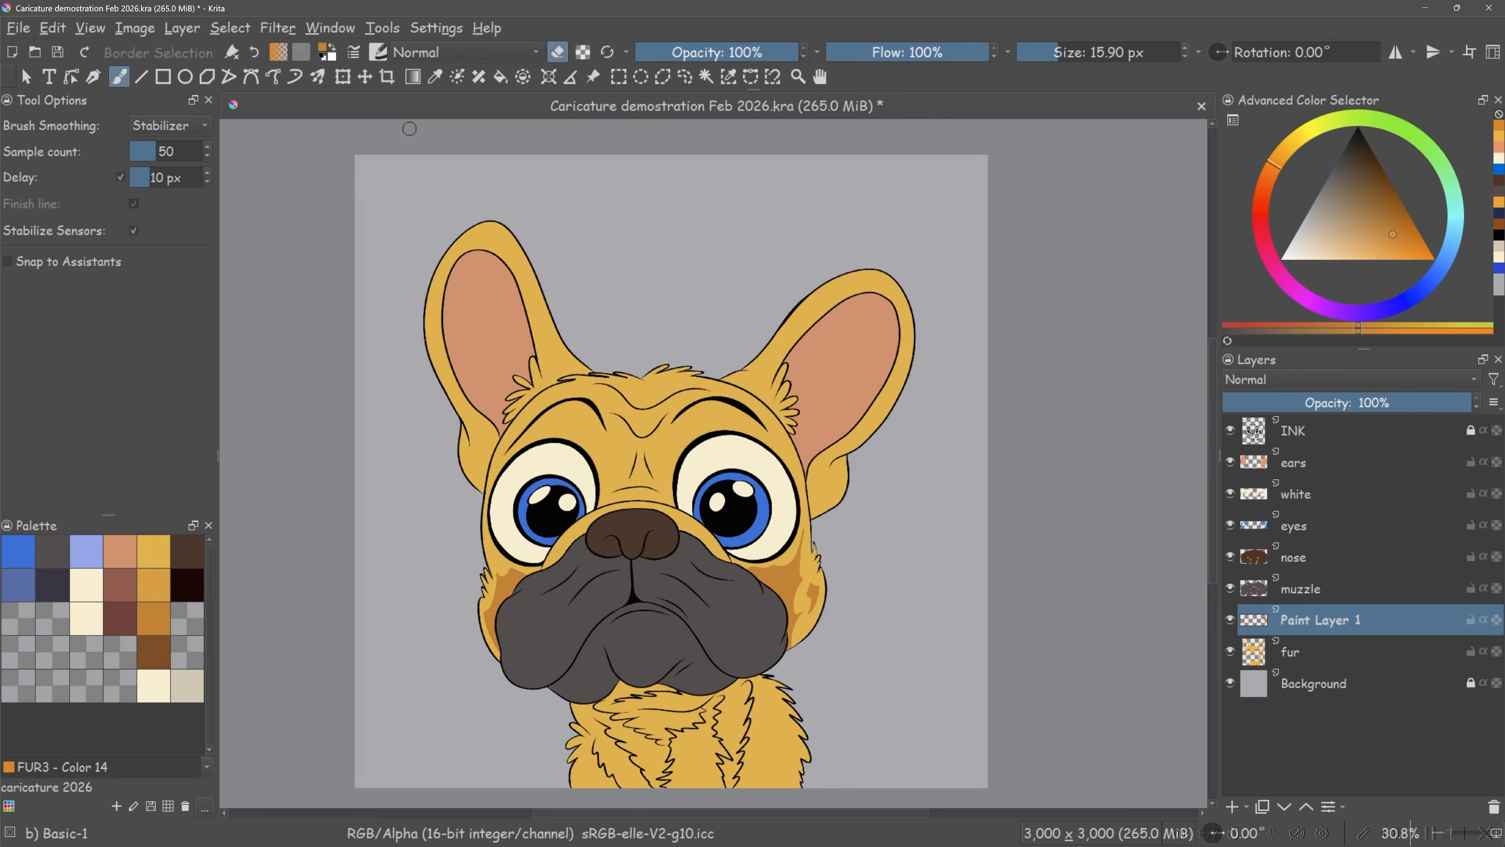
- Paint FUR3 shading along the jagged fur lines on both sides of the neck with the 15.90 px brush
scroll(632, 617, "up", 1)
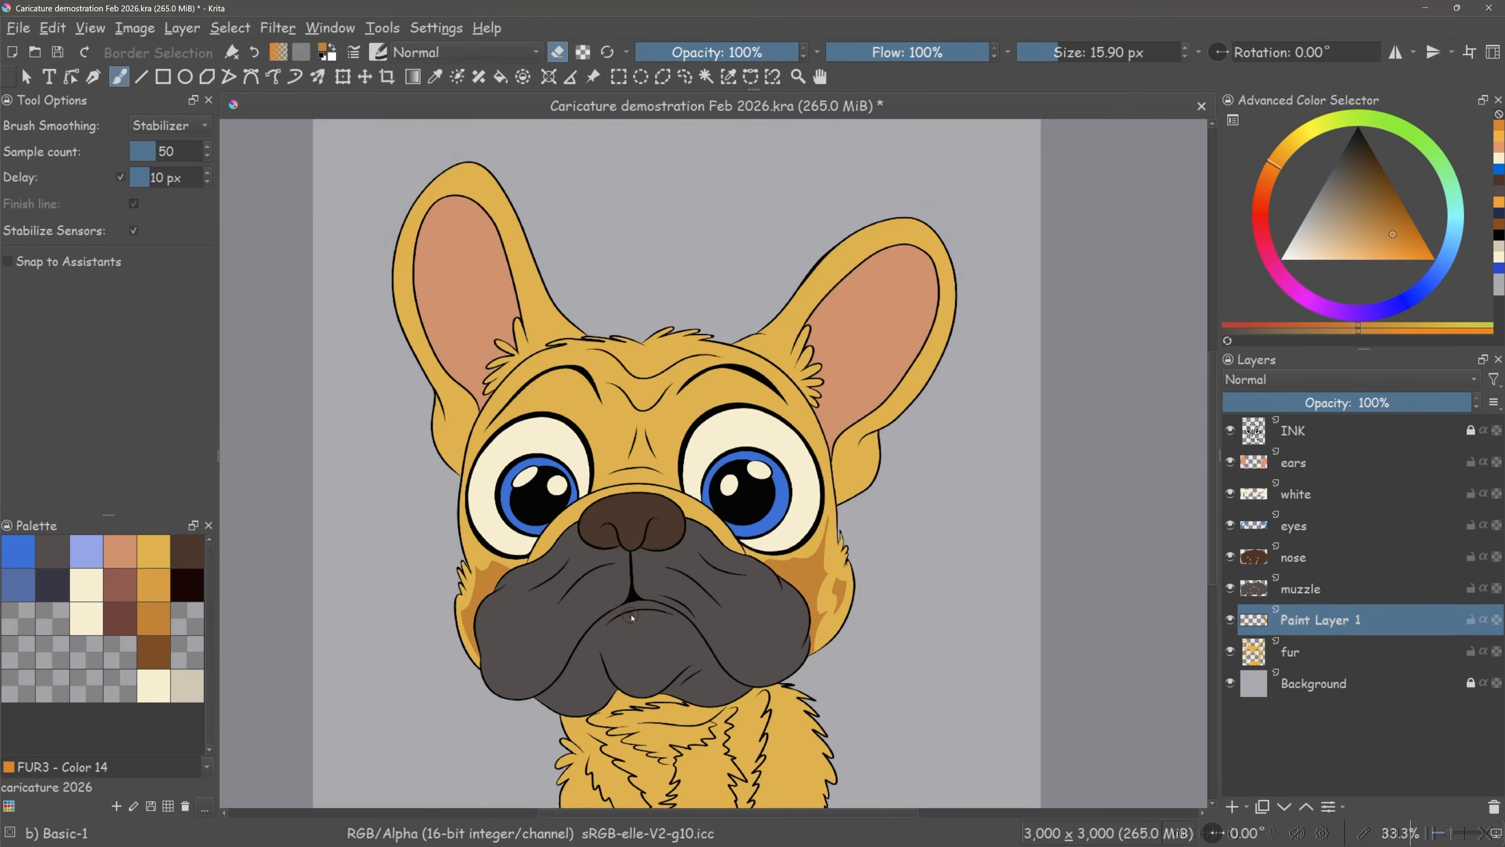
scroll(632, 616, "up", 4)
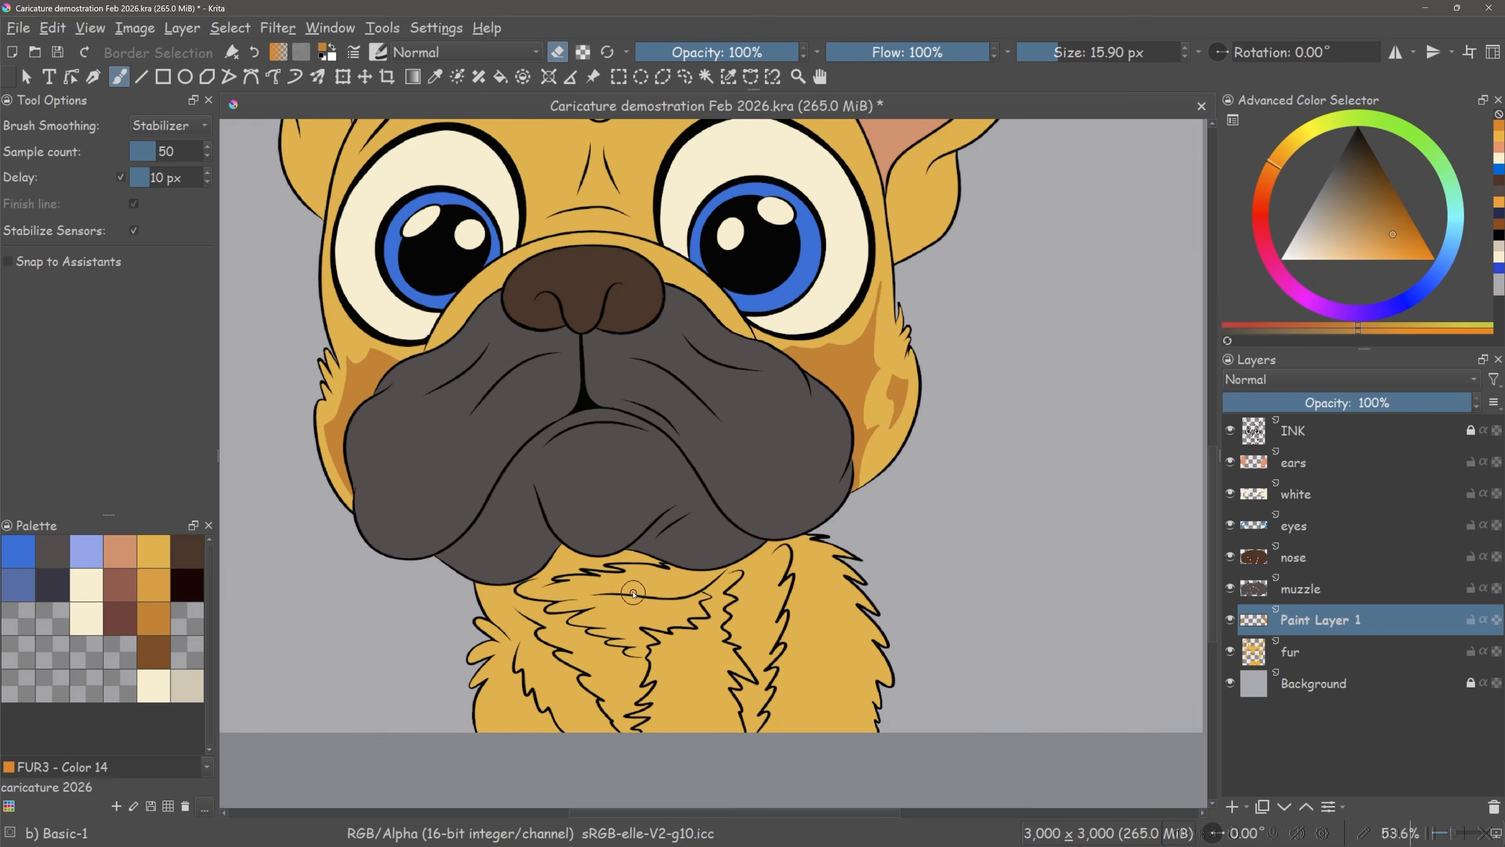
scroll(633, 594, "up", 3)
key("e")
mouse_move(812, 776)
left_mouse_down()
mouse_move(847, 612)
mouse_move(842, 531)
mouse_move(842, 652)
mouse_move(814, 691)
mouse_move(816, 714)
mouse_move(830, 693)
mouse_move(802, 775)
mouse_move(818, 749)
left_mouse_up()
left_click_drag(477, 615, 613, 779)
mouse_move(476, 616)
left_mouse_down()
mouse_move(577, 733)
mouse_move(592, 779)
left_mouse_up()
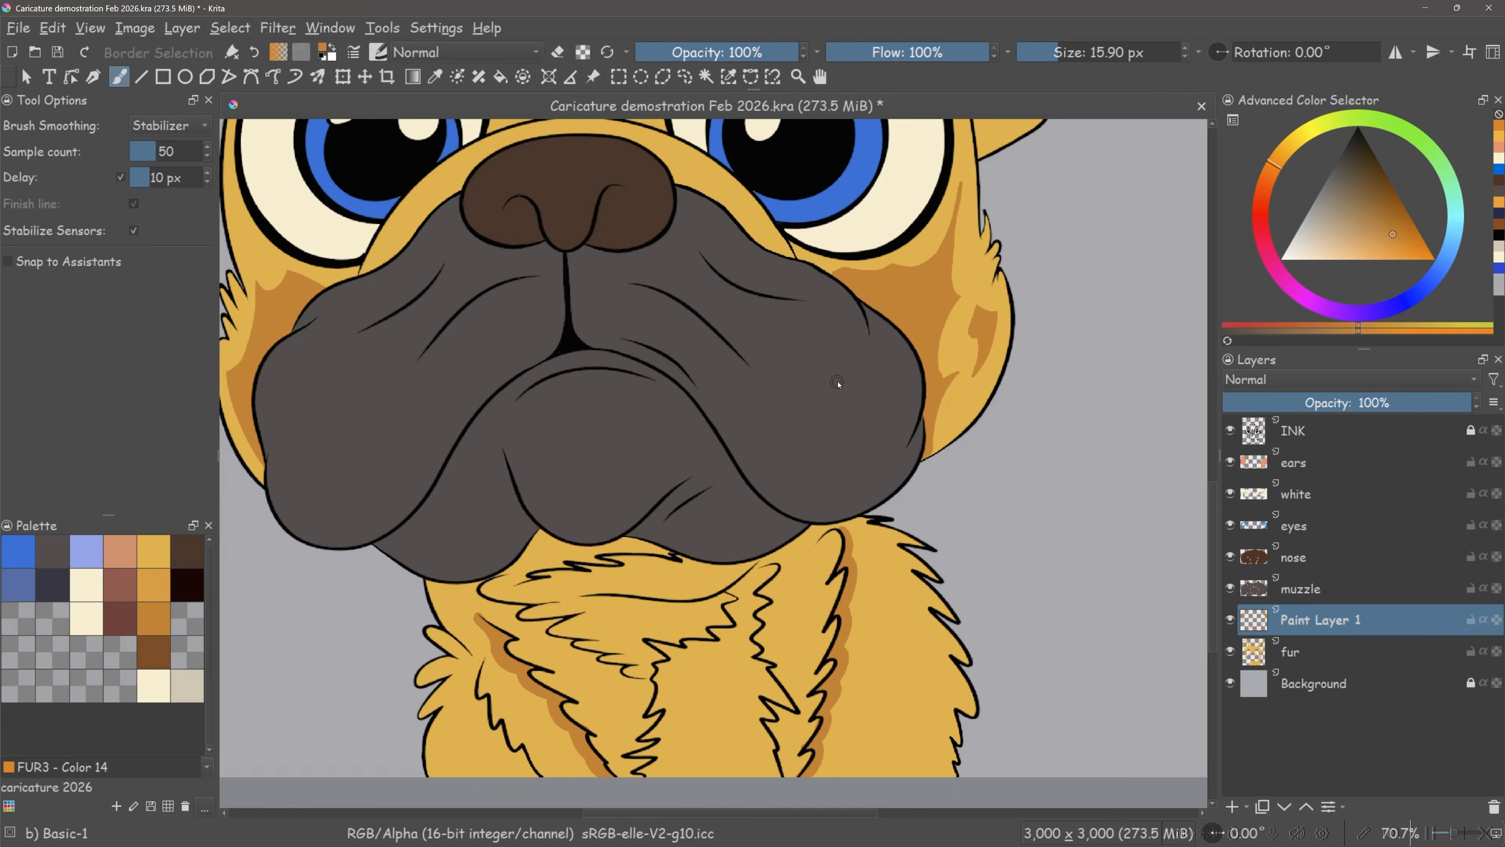
- Clean up the neck shading along both jagged fur lines with the brush in eraser mode
key("e")
mouse_move(807, 735)
left_mouse_down()
mouse_move(822, 722)
mouse_move(802, 787)
left_mouse_up()
mouse_move(834, 529)
left_mouse_down()
mouse_move(859, 553)
mouse_move(822, 769)
left_mouse_up()
mouse_move(474, 619)
left_mouse_down()
mouse_move(537, 743)
mouse_move(569, 742)
mouse_move(597, 773)
left_mouse_up()
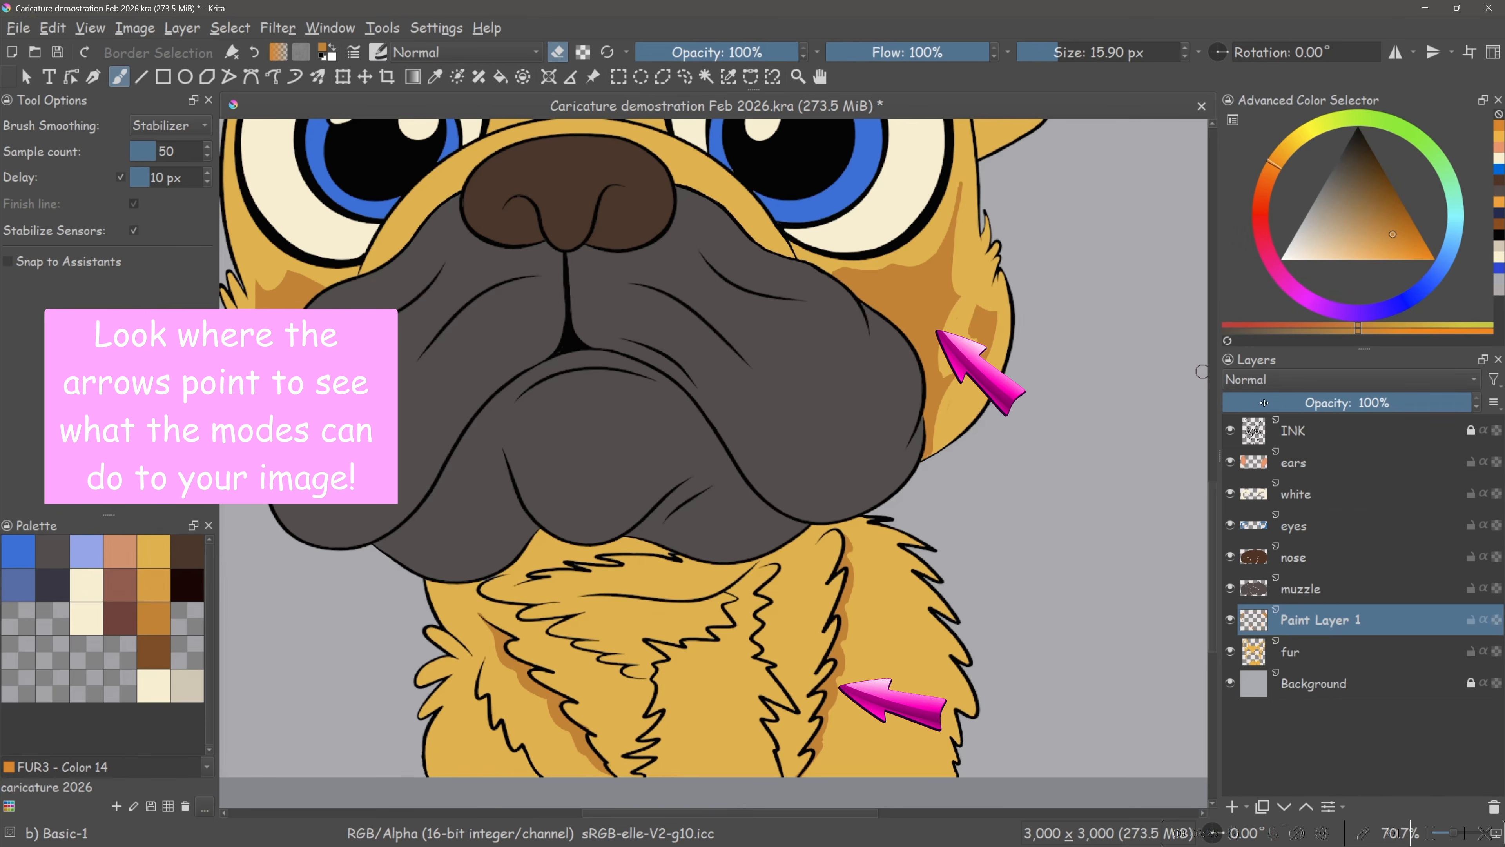
- Try the Multiply and Overlay blending modes on the shading layer, return it to Normal, and try a lower layer opacity
left_click(1270, 387)
left_click(1269, 362)
left_click(1275, 379)
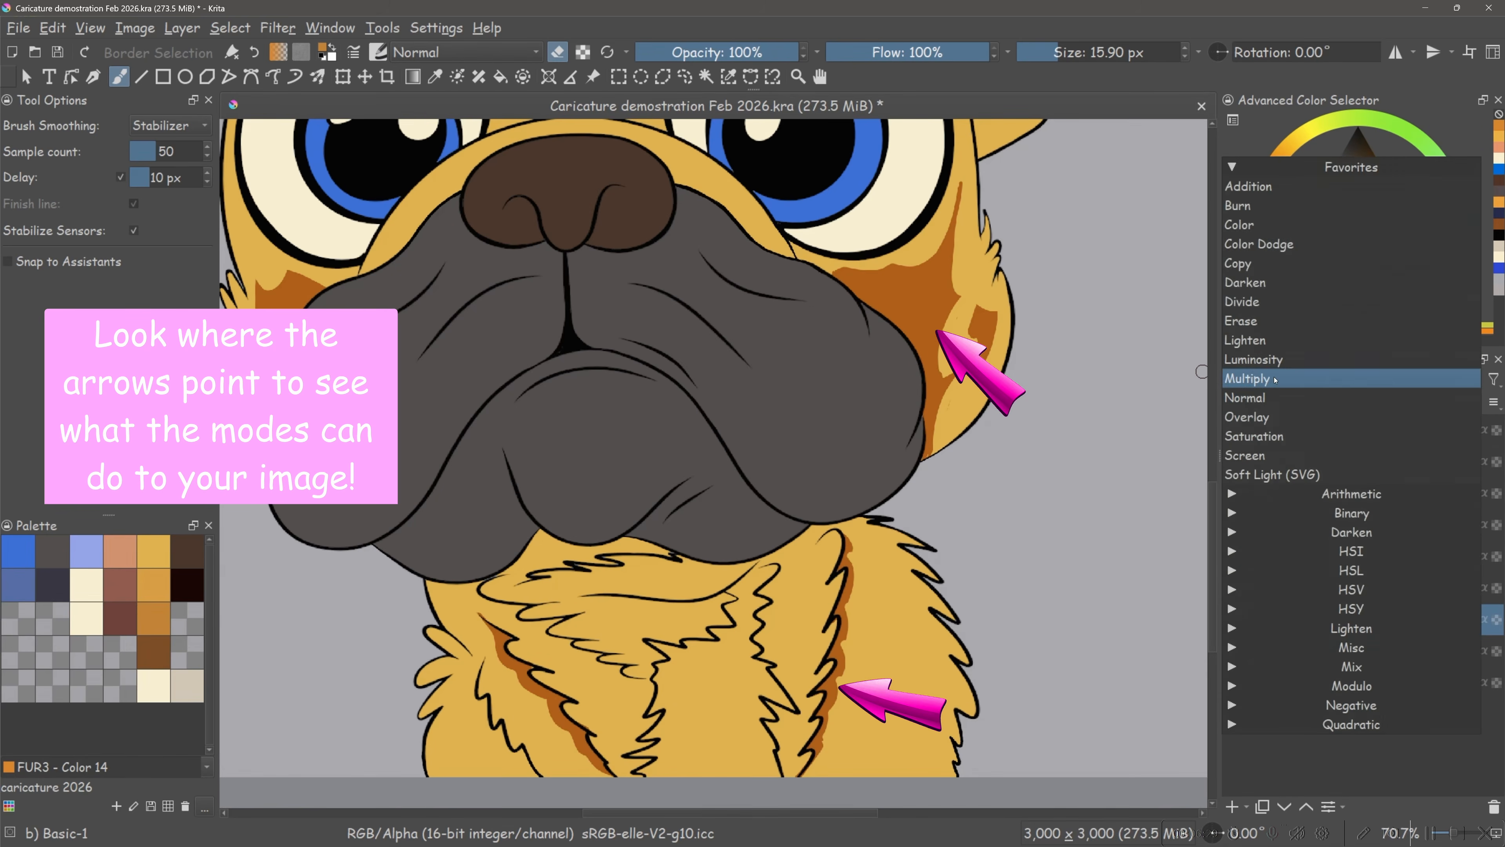
left_click(1274, 418)
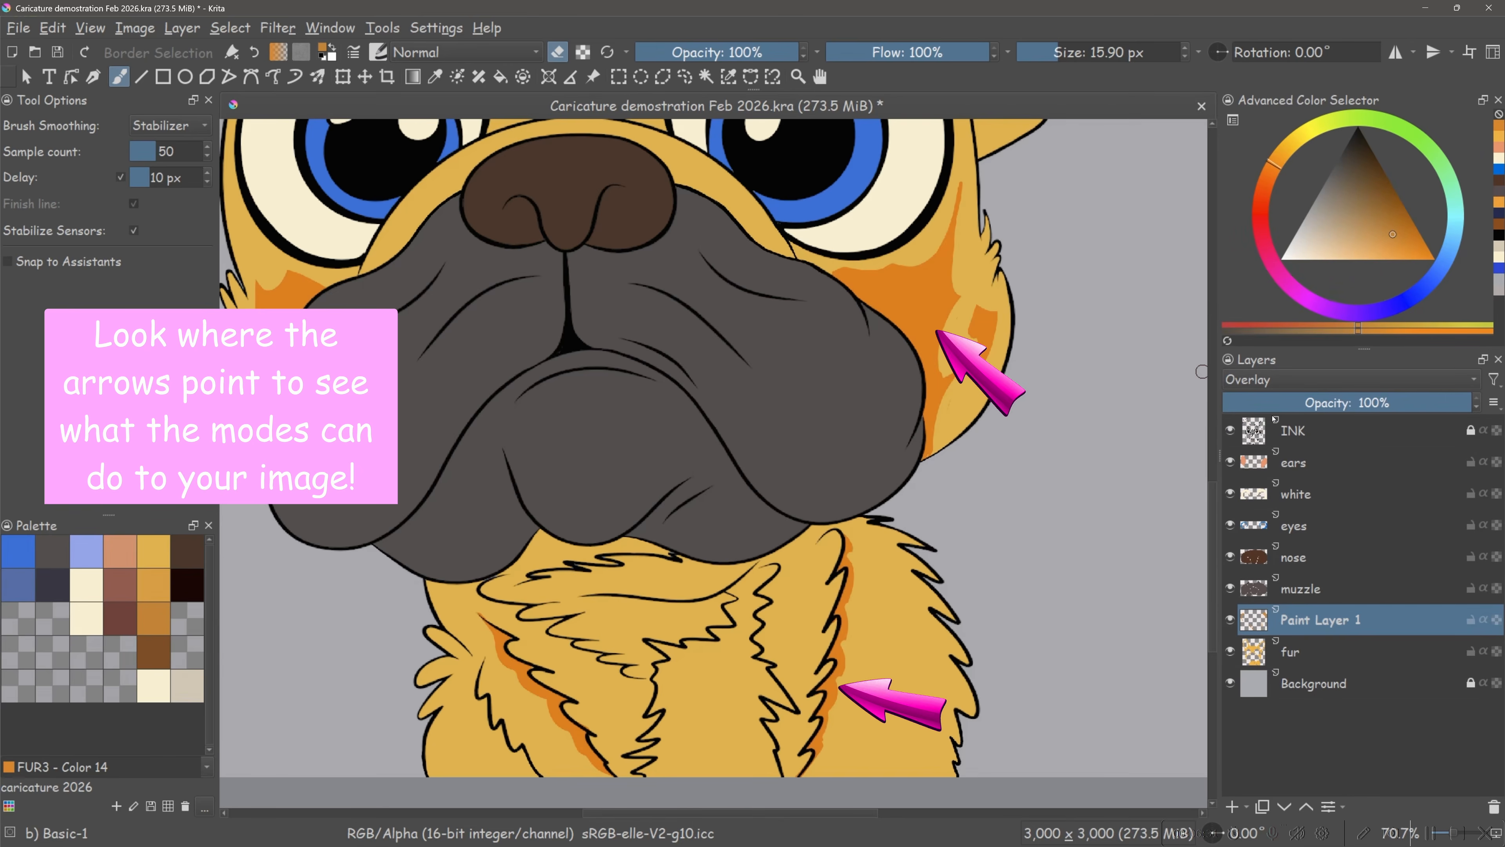
left_click(1269, 382)
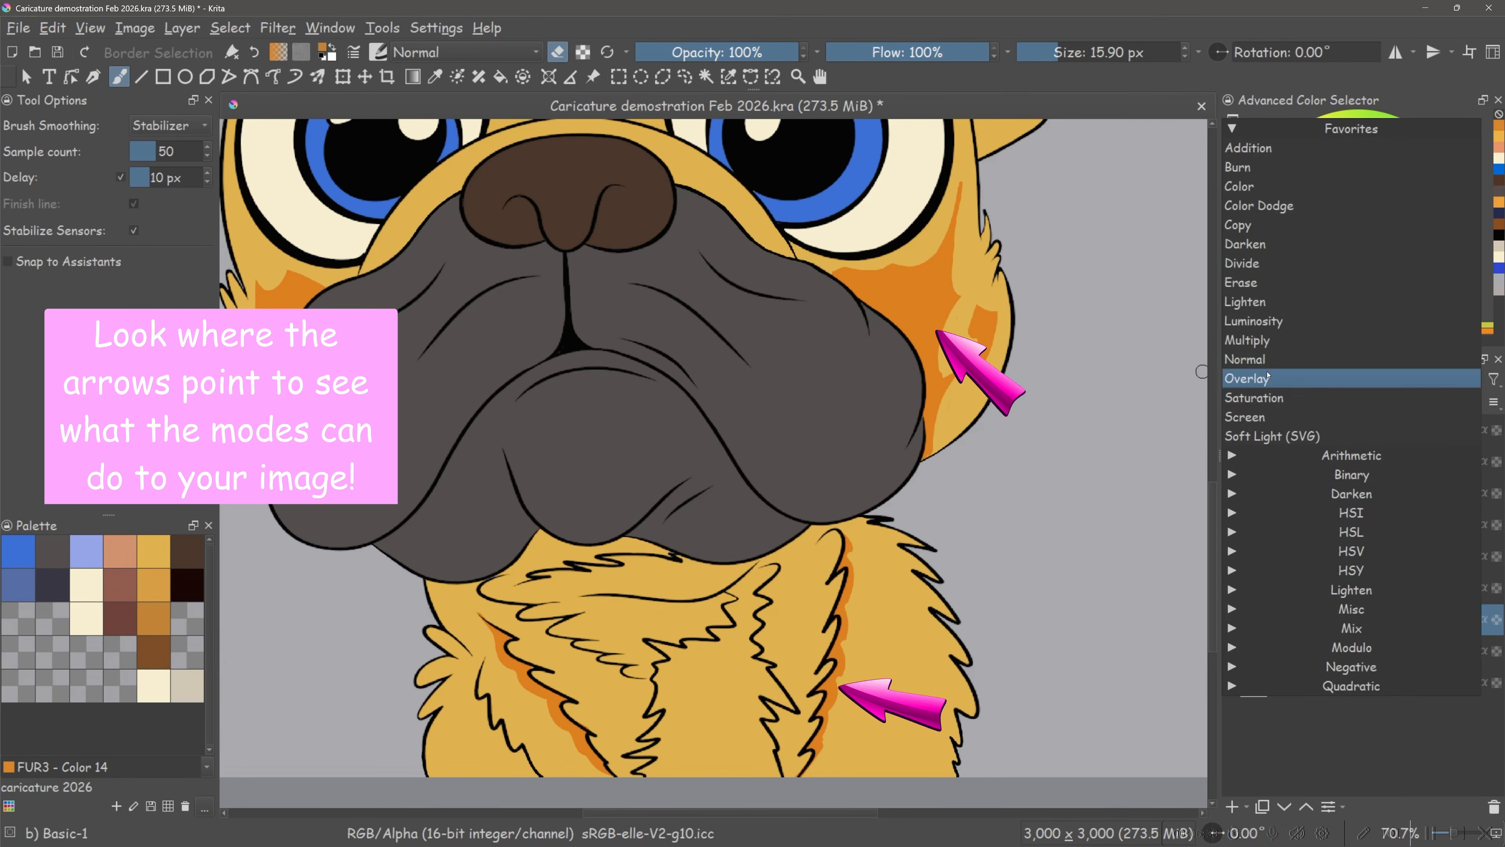
left_click(1269, 360)
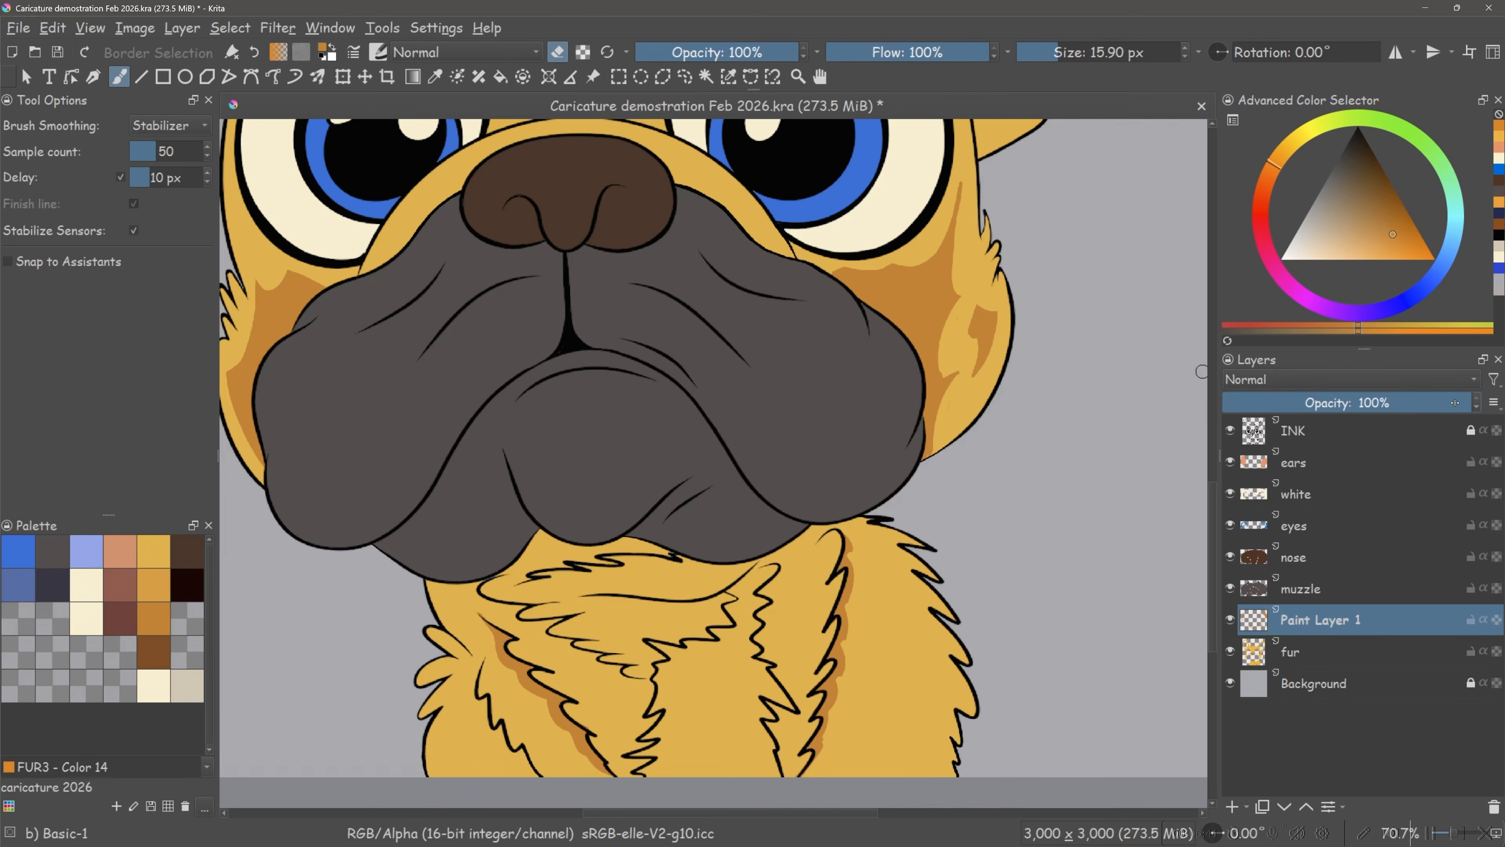
left_click_drag(1445, 399, 1348, 421)
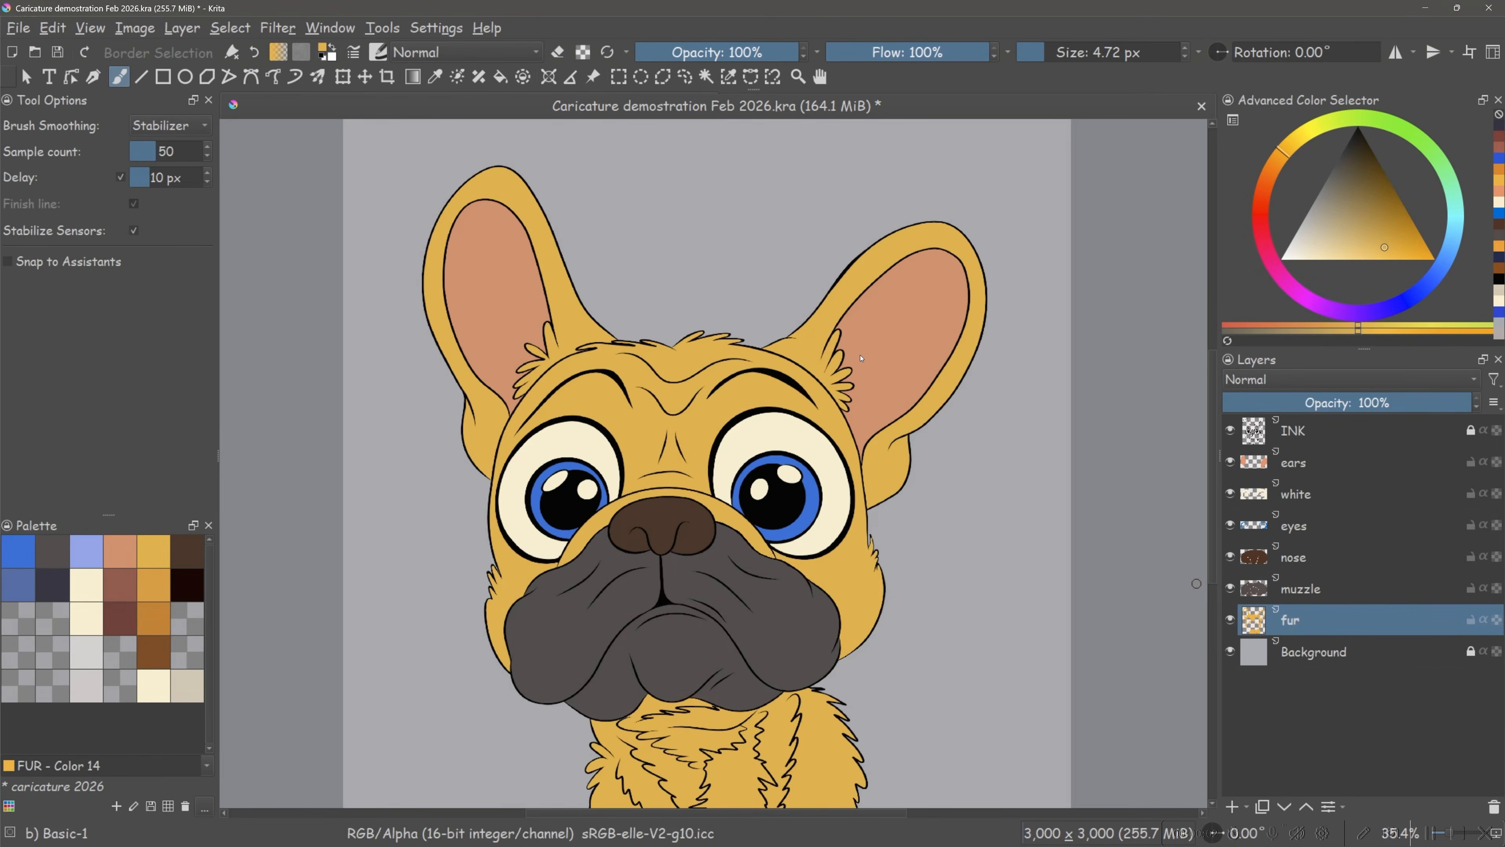
- Make the ears layer active and hide the white, eyes, nose, muzzle and fur layers
left_click(1294, 465)
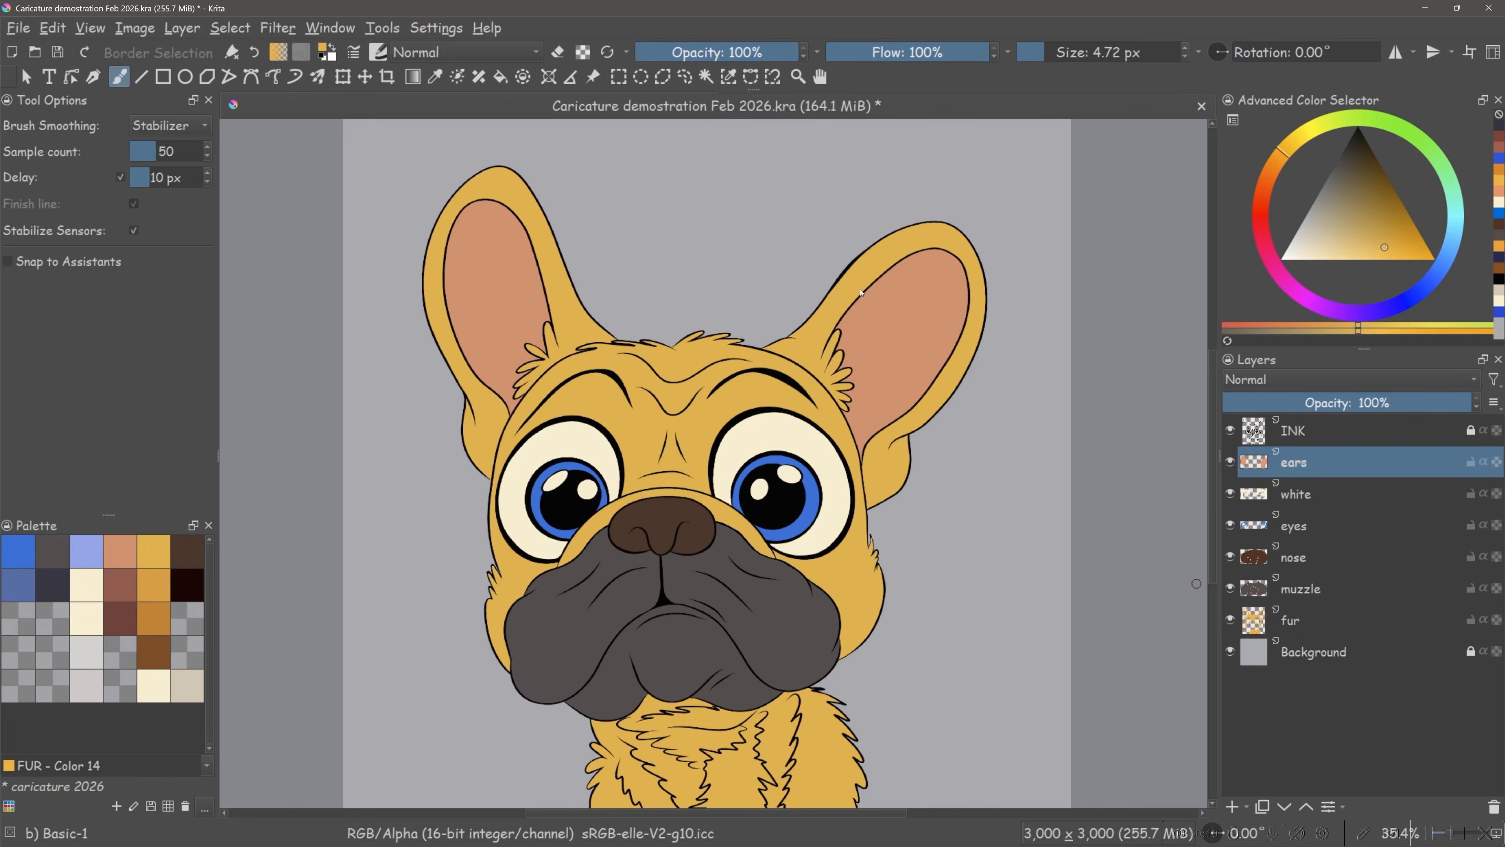
left_click(1230, 494)
left_click(1230, 525)
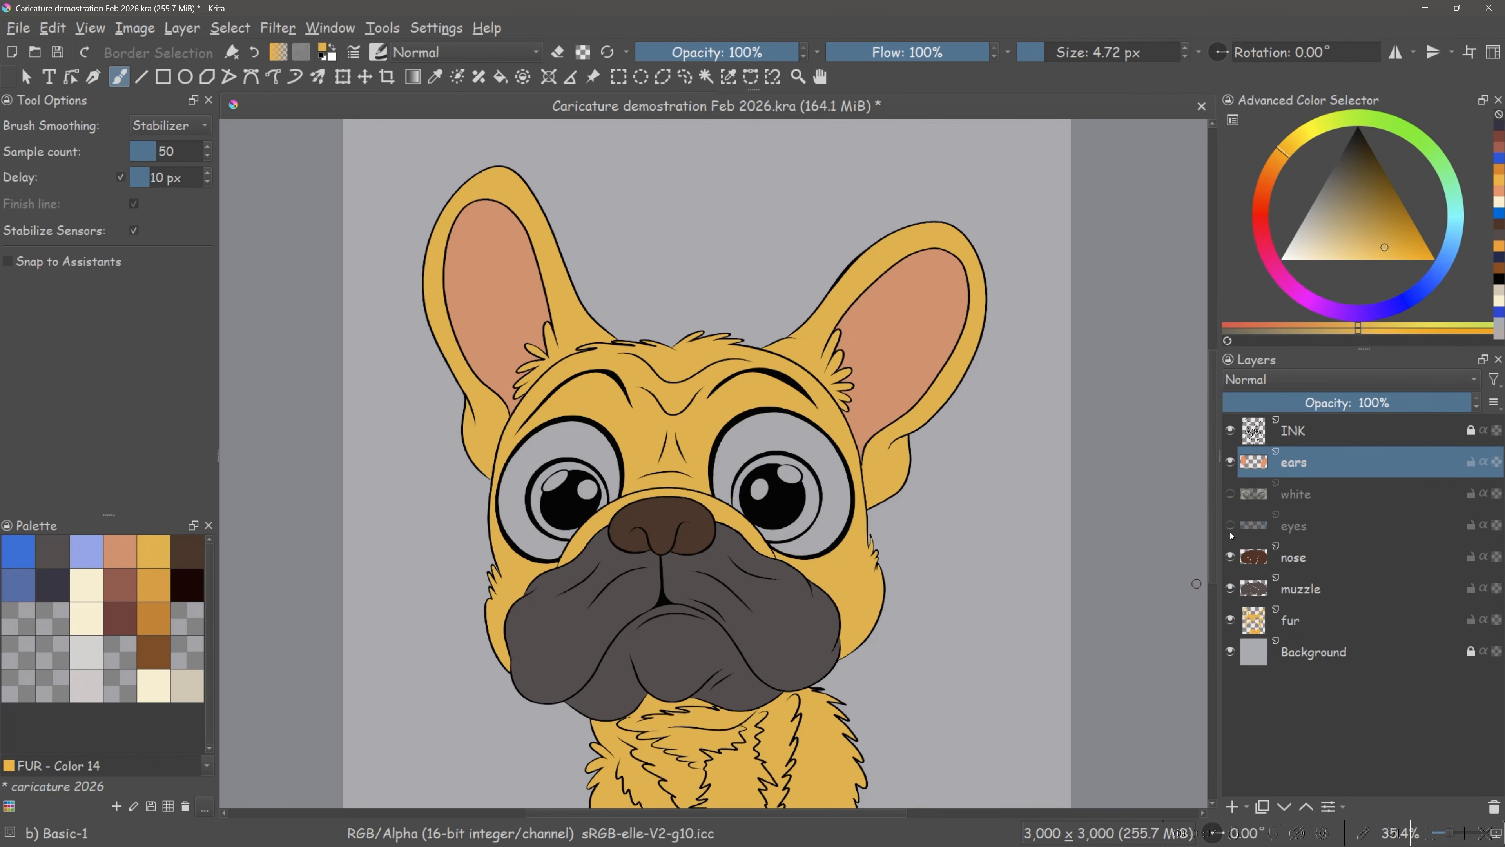
left_click(1230, 557)
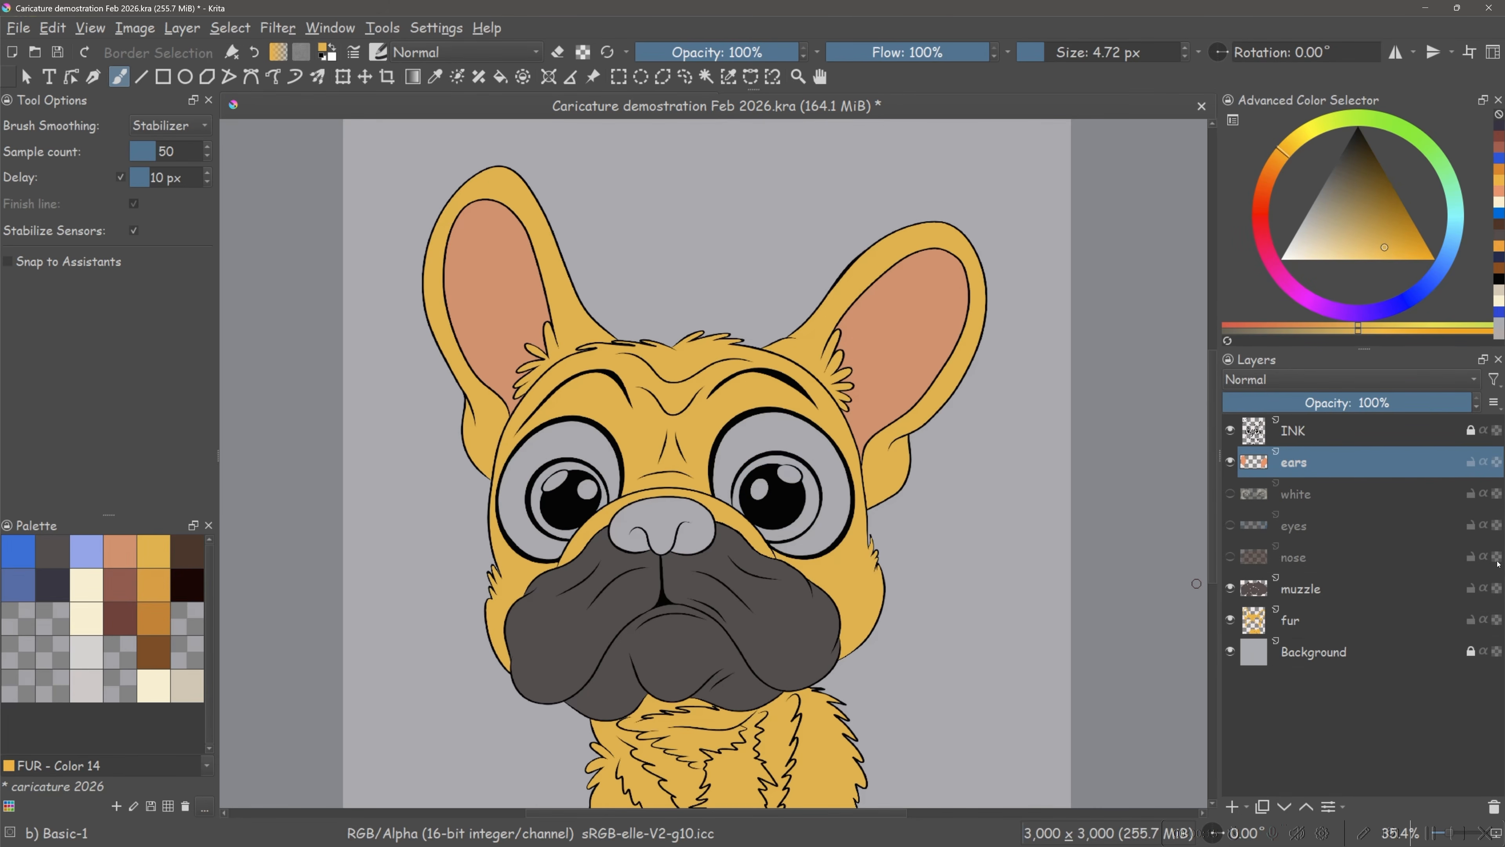
left_click(1230, 588)
left_click(1229, 619)
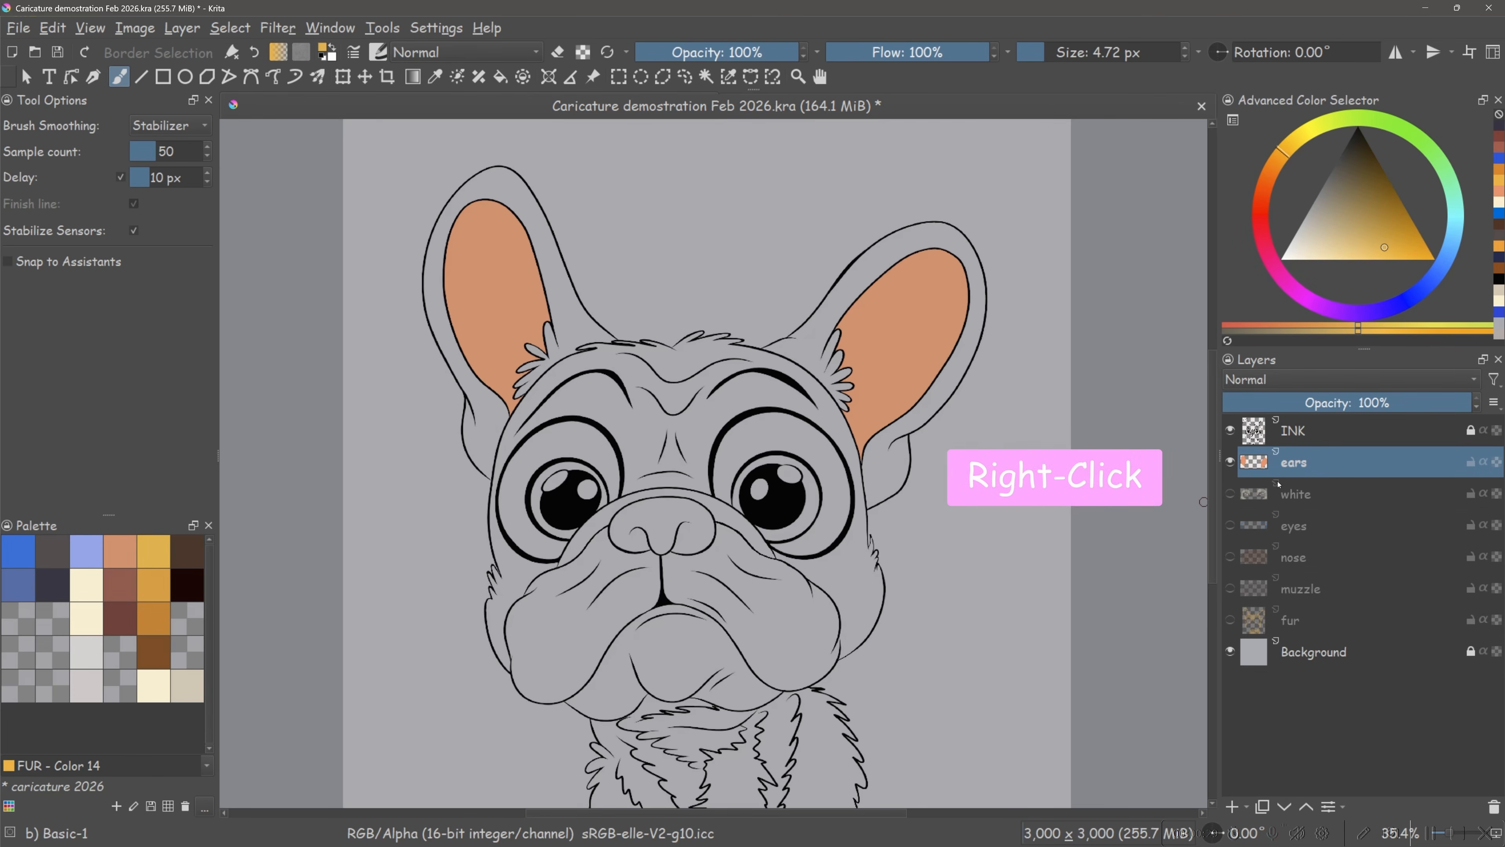
- Put the ears layer into a quick clipping group and name the group "ears"
right_click(1304, 467)
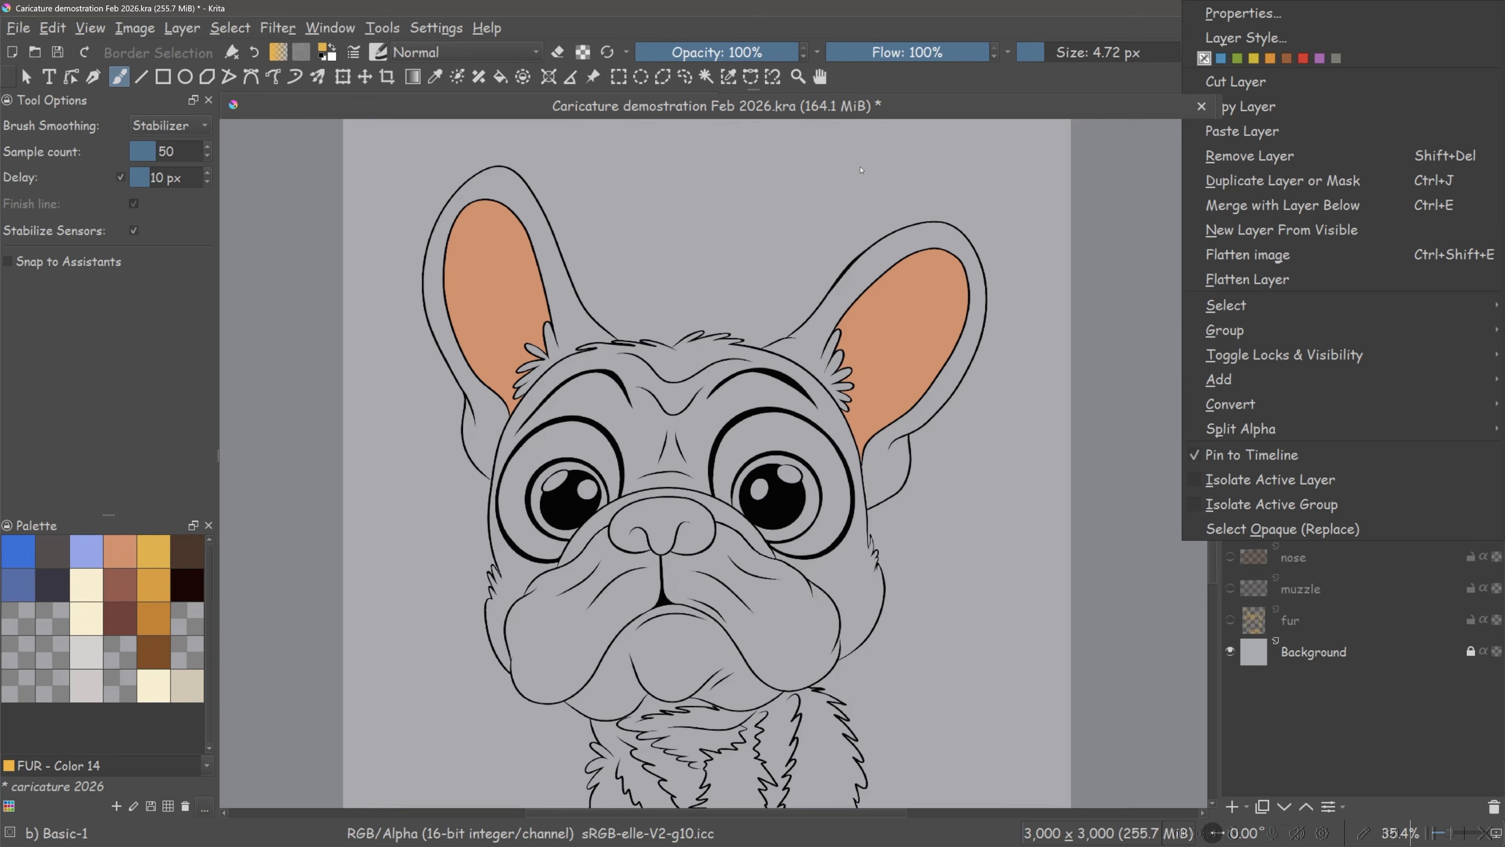
mouse_move(1244, 335)
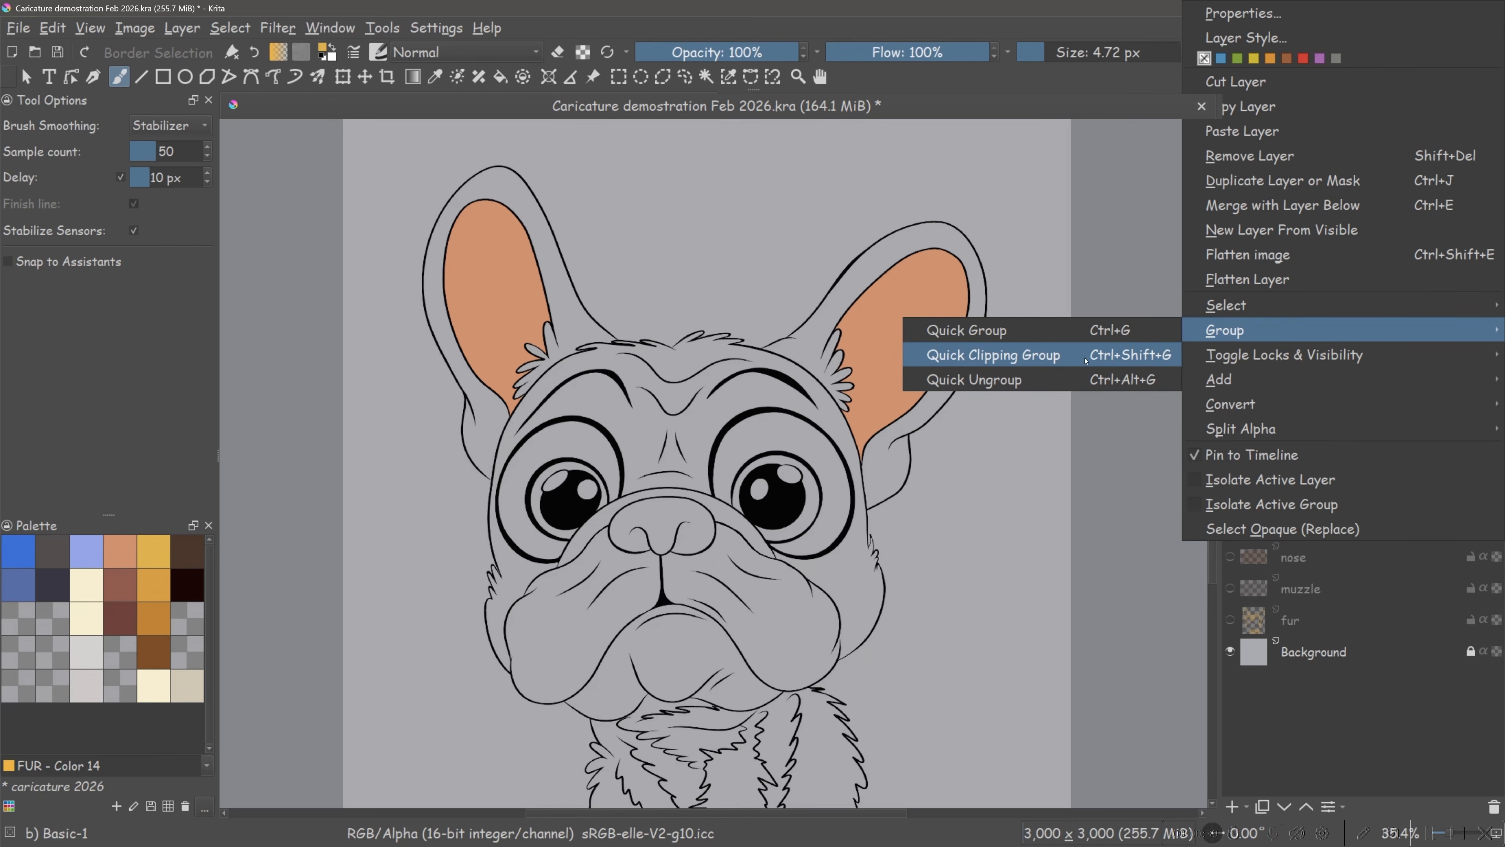
left_click(1007, 355)
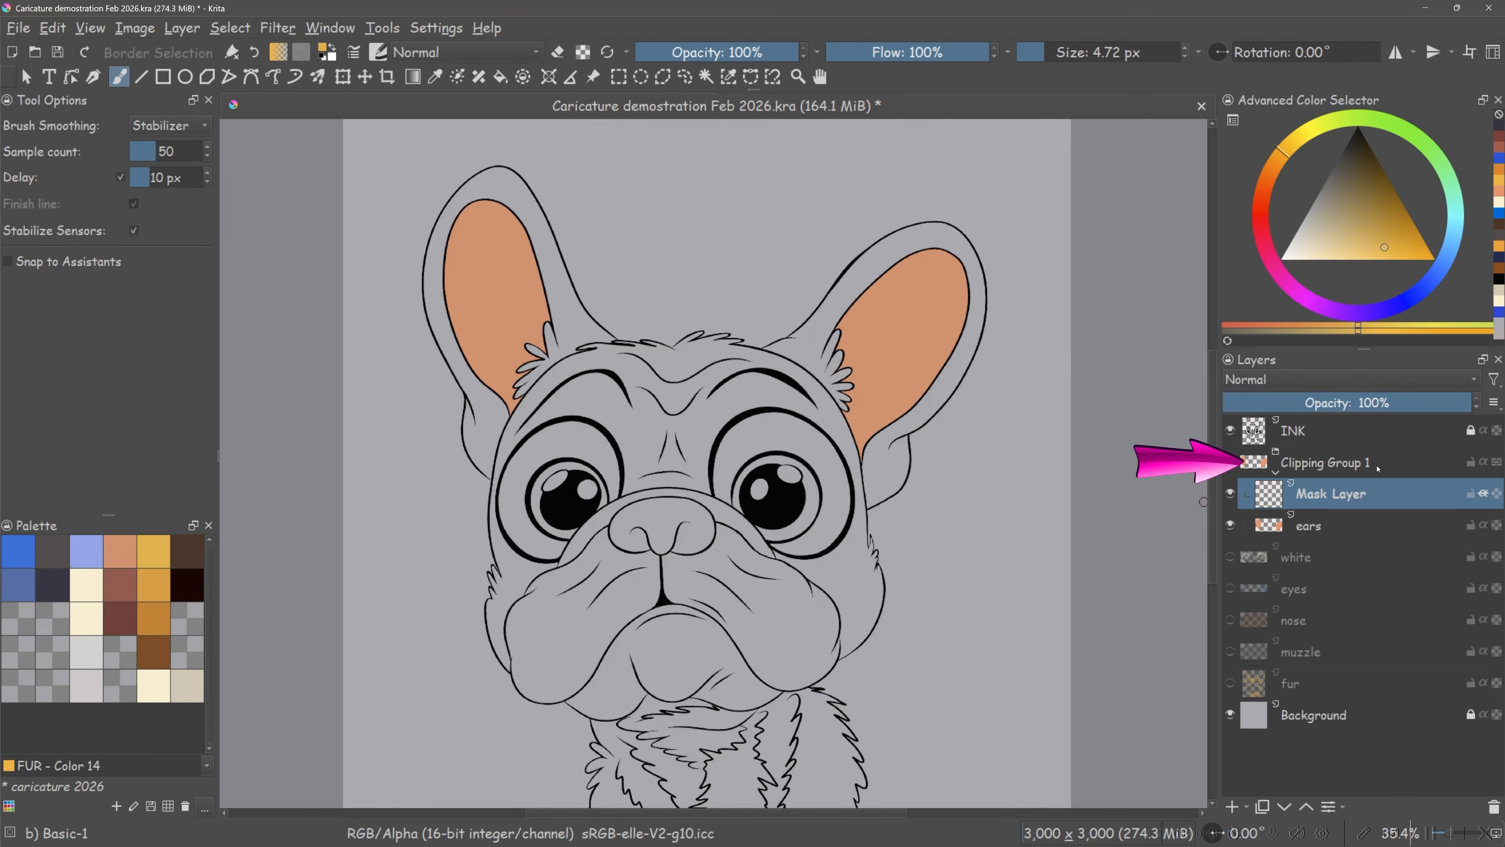
left_click(1312, 468)
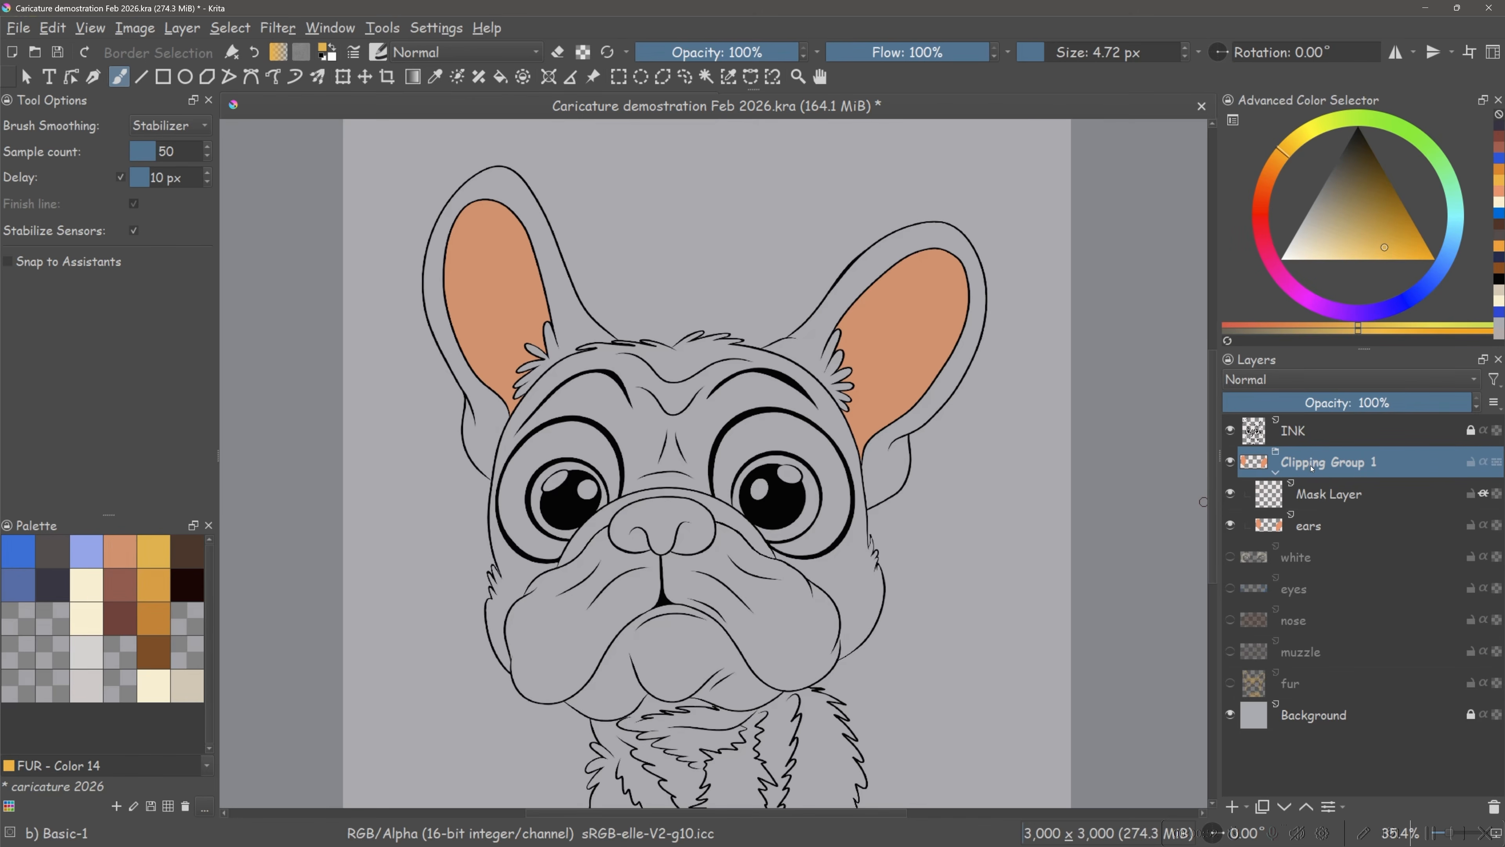
double_click(1312, 468)
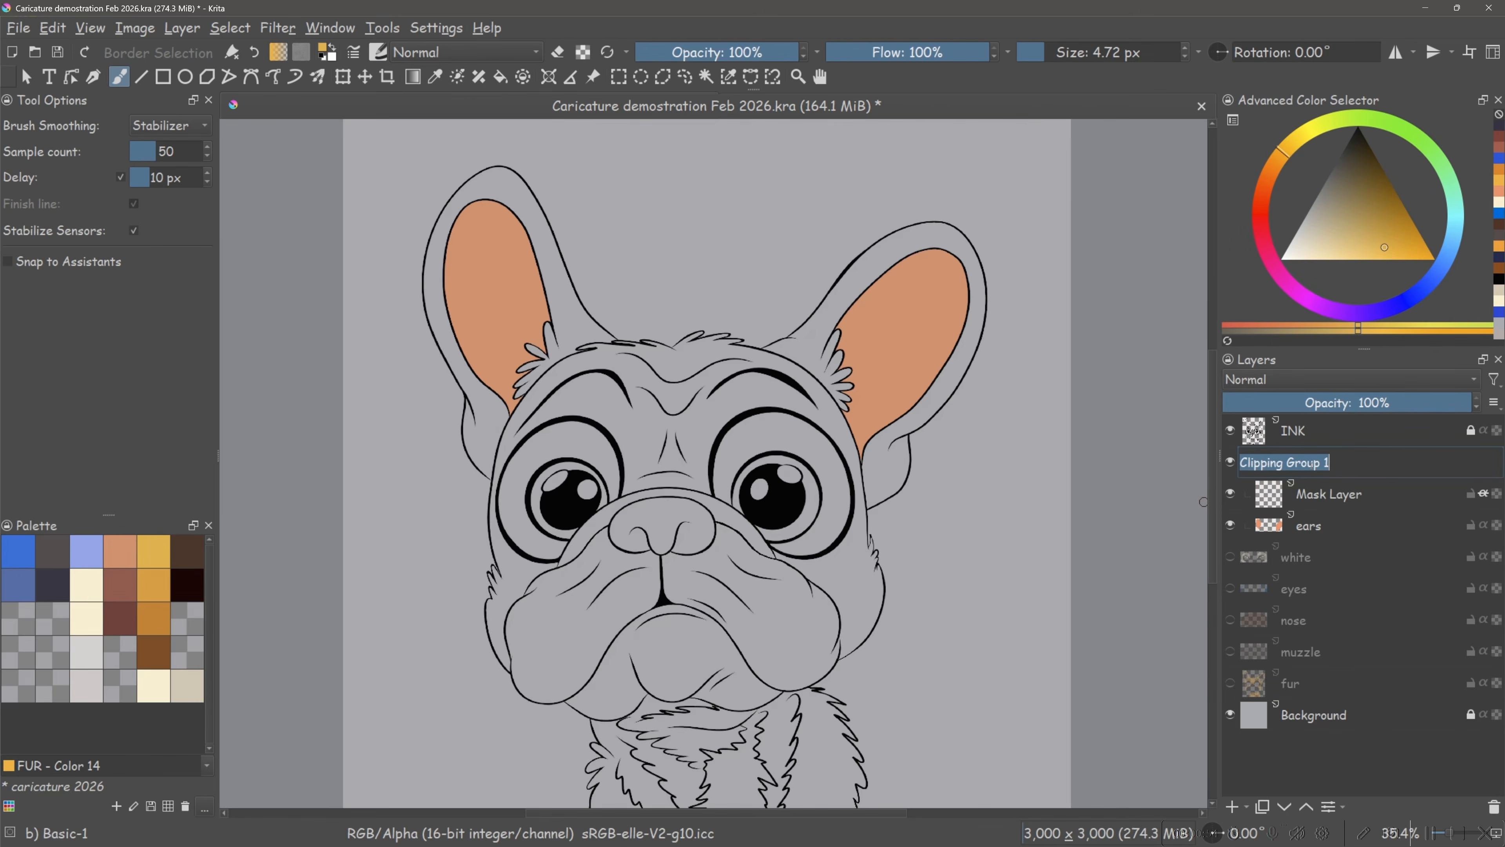
type("ears")
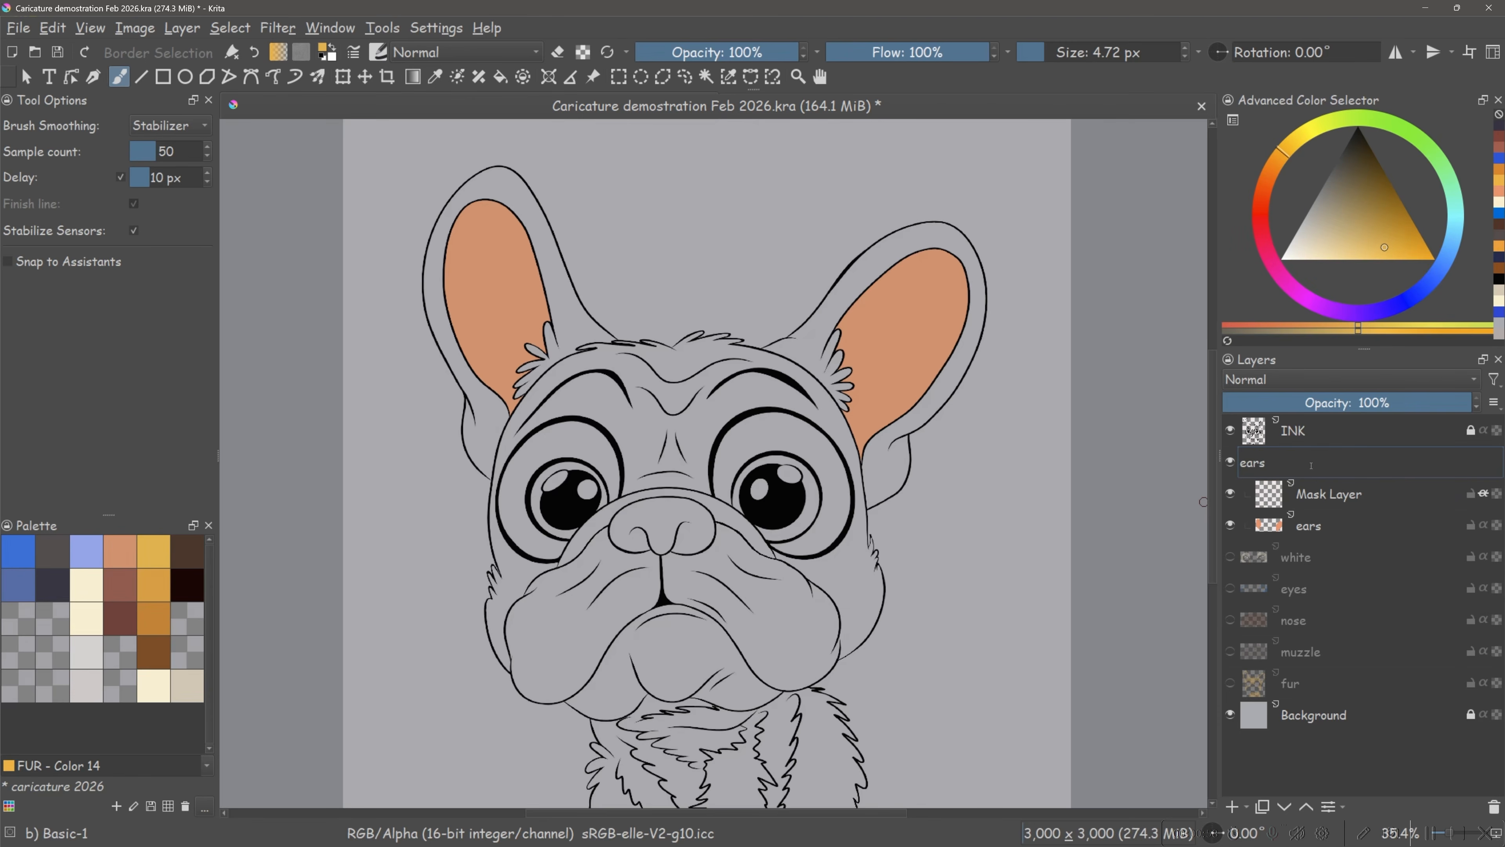
key("Return")
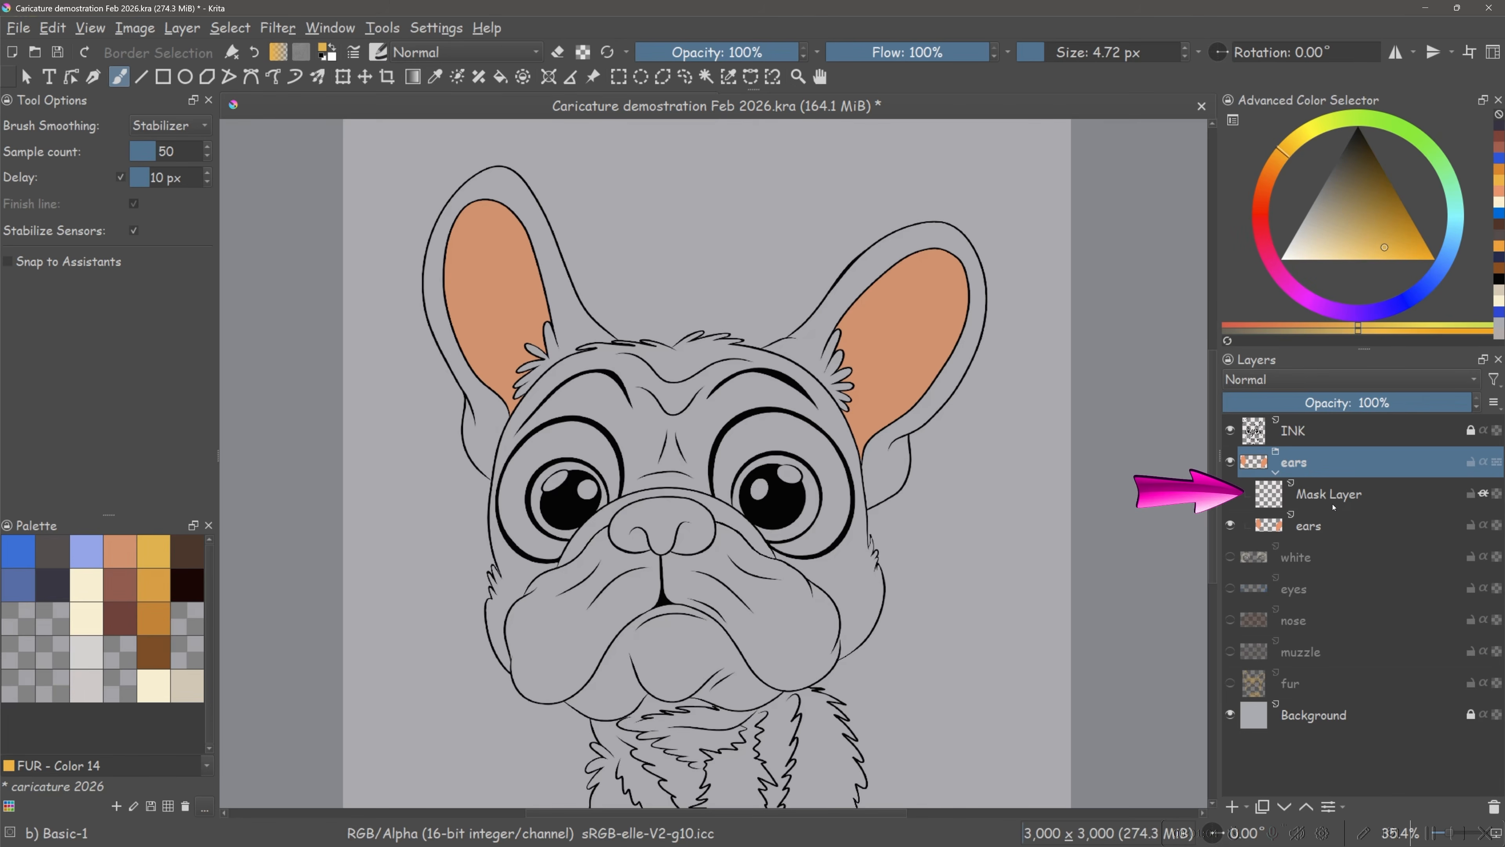
- Make the clipping group's mask layer active and set the brush size to 63.10 px
left_click(1331, 496)
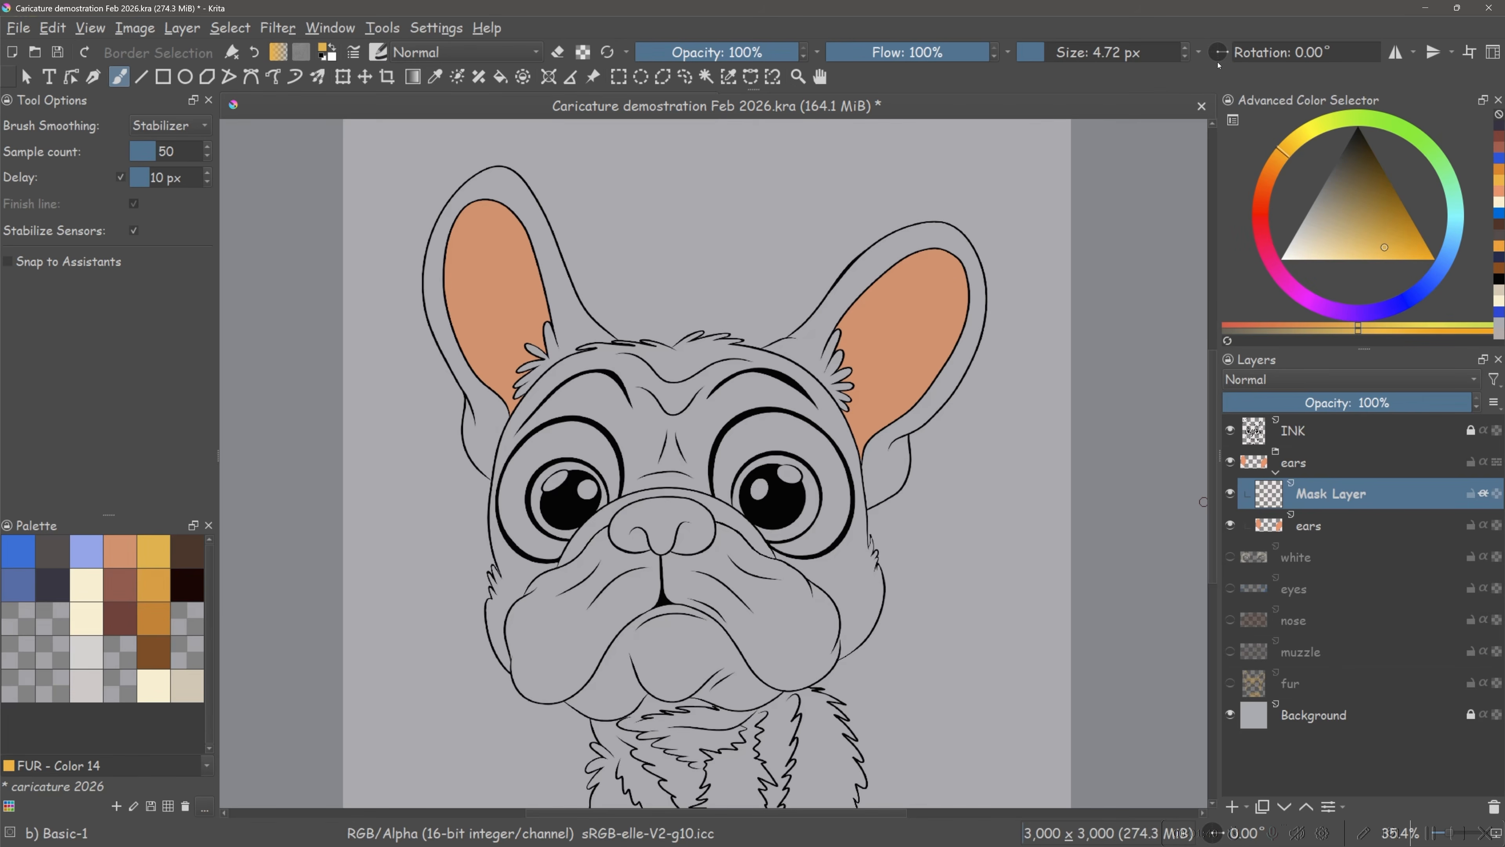
left_click_drag(1051, 53, 1083, 53)
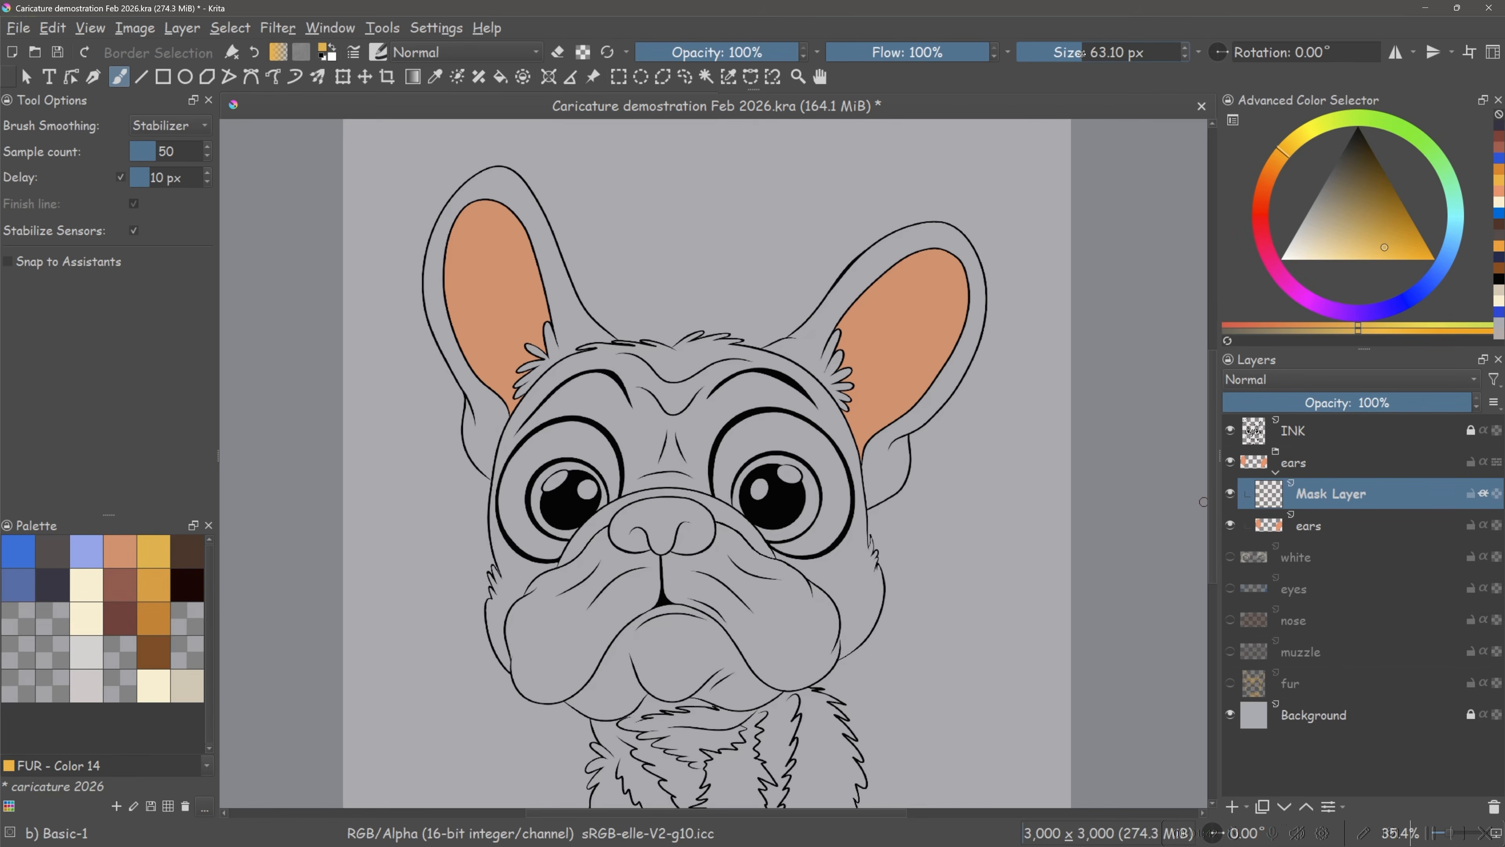
- Try blue strokes across both ears on the mask layer, switch its alpha inheritance off and on, and undo the strokes
left_click_drag(1430, 288, 1419, 292)
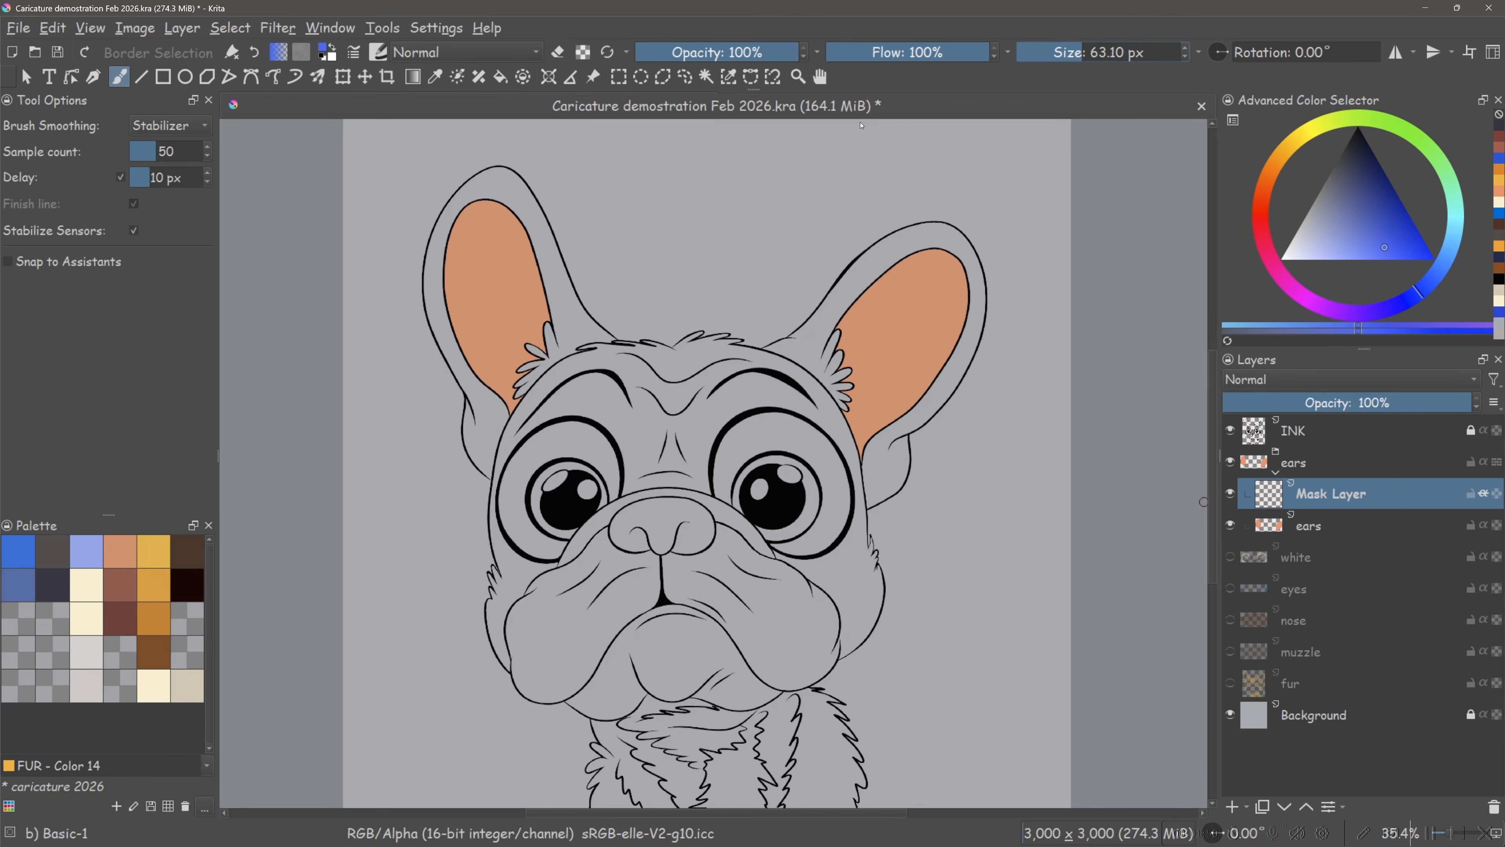
left_click_drag(454, 320, 543, 279)
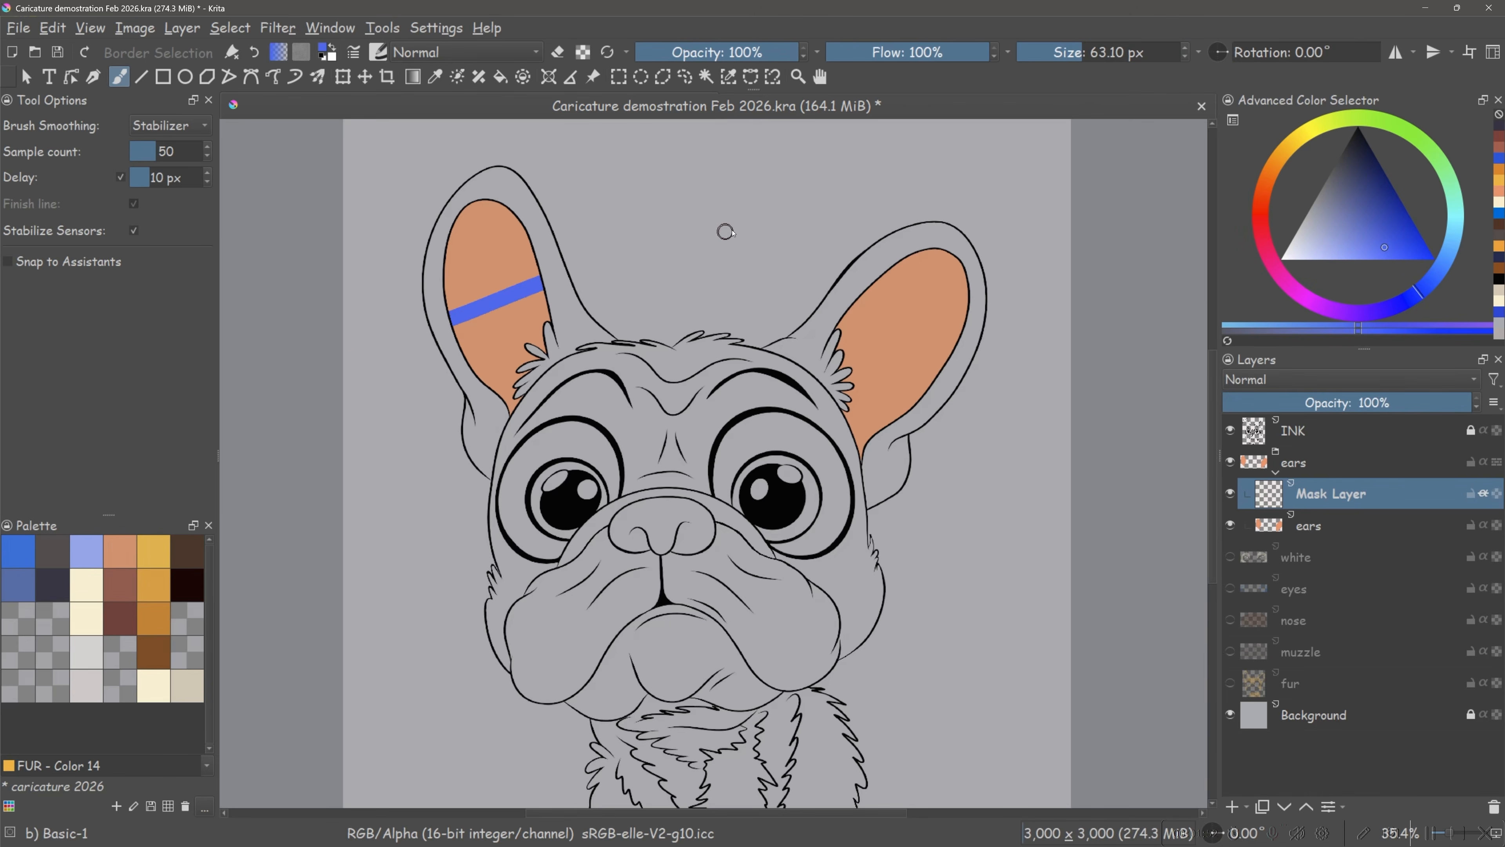
left_click_drag(841, 320, 967, 467)
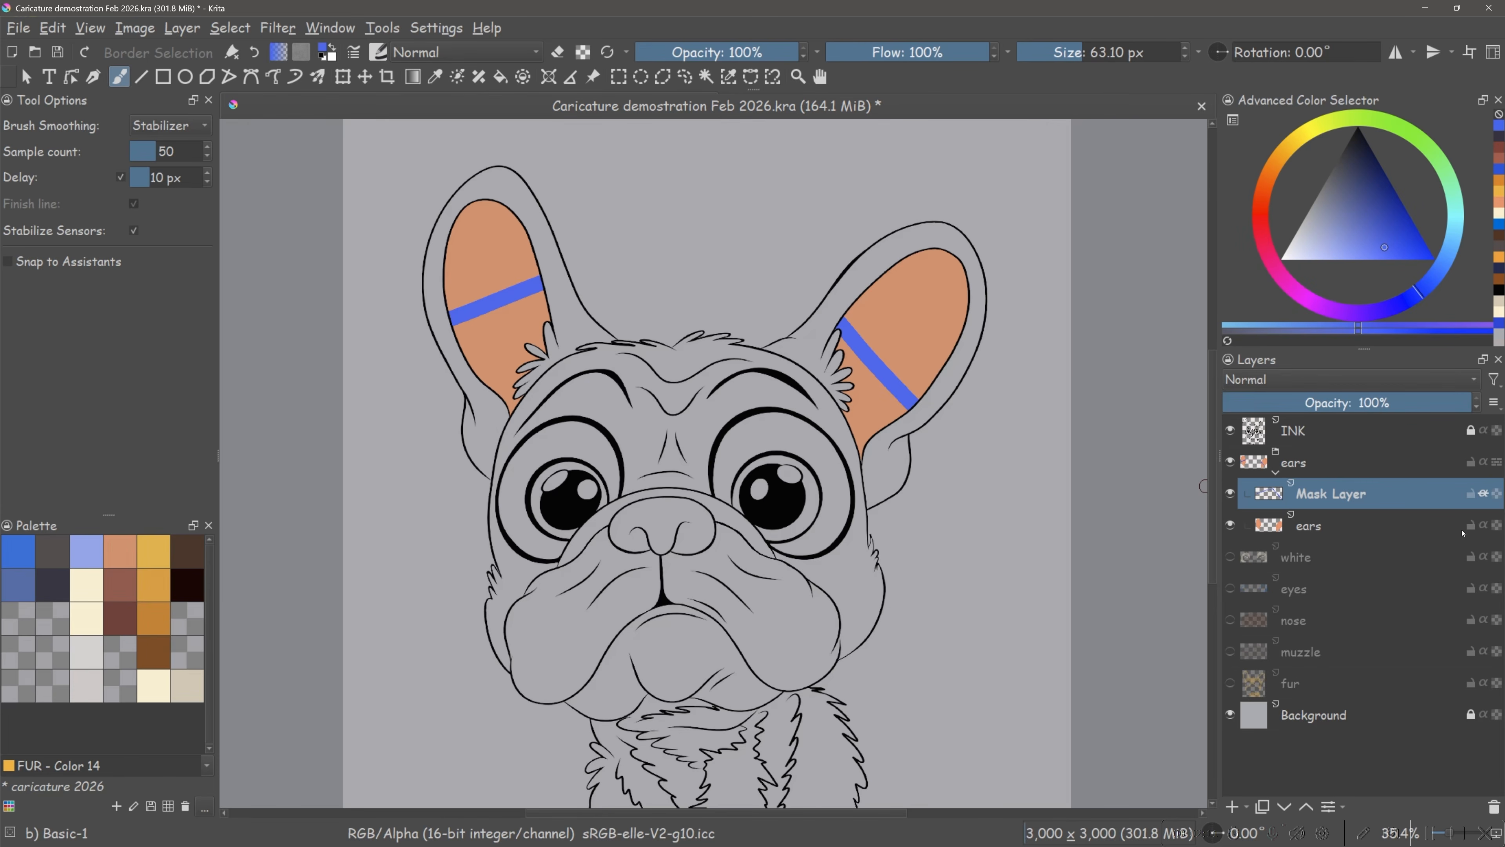
left_click(1482, 495)
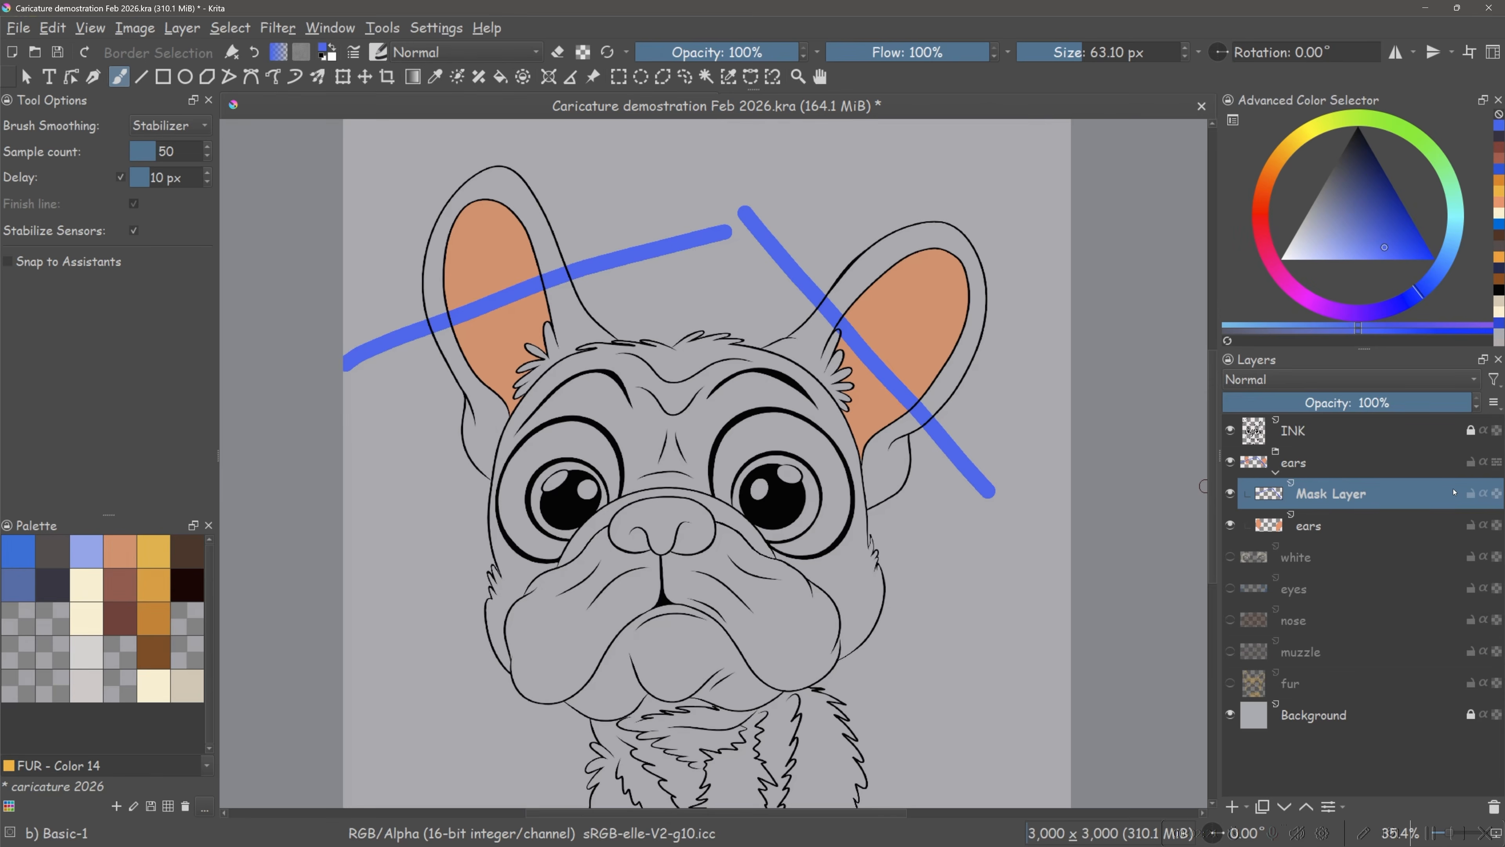
left_click(1482, 494)
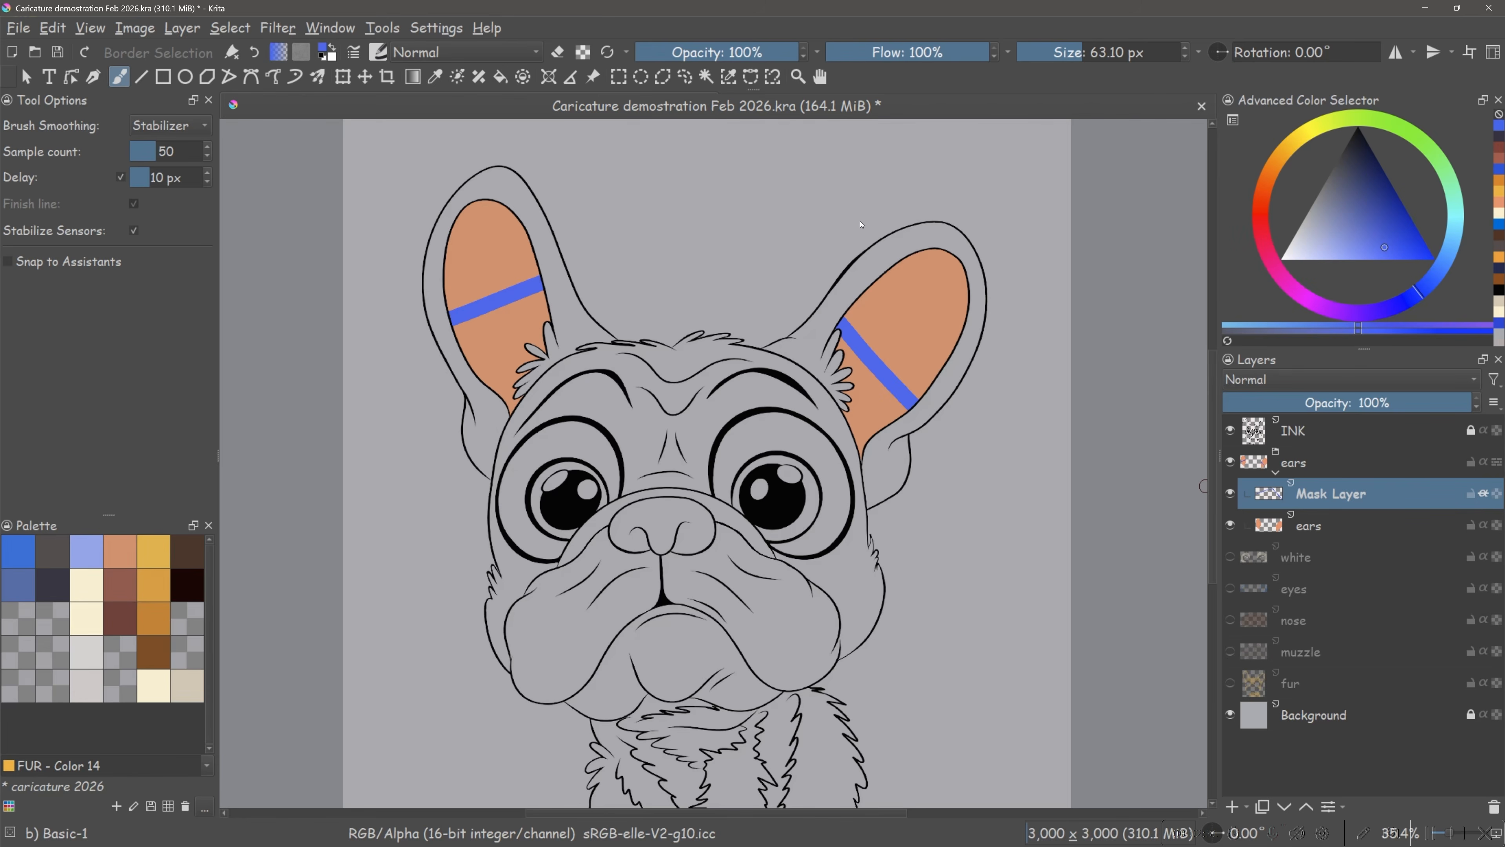
key("ctrl+z")
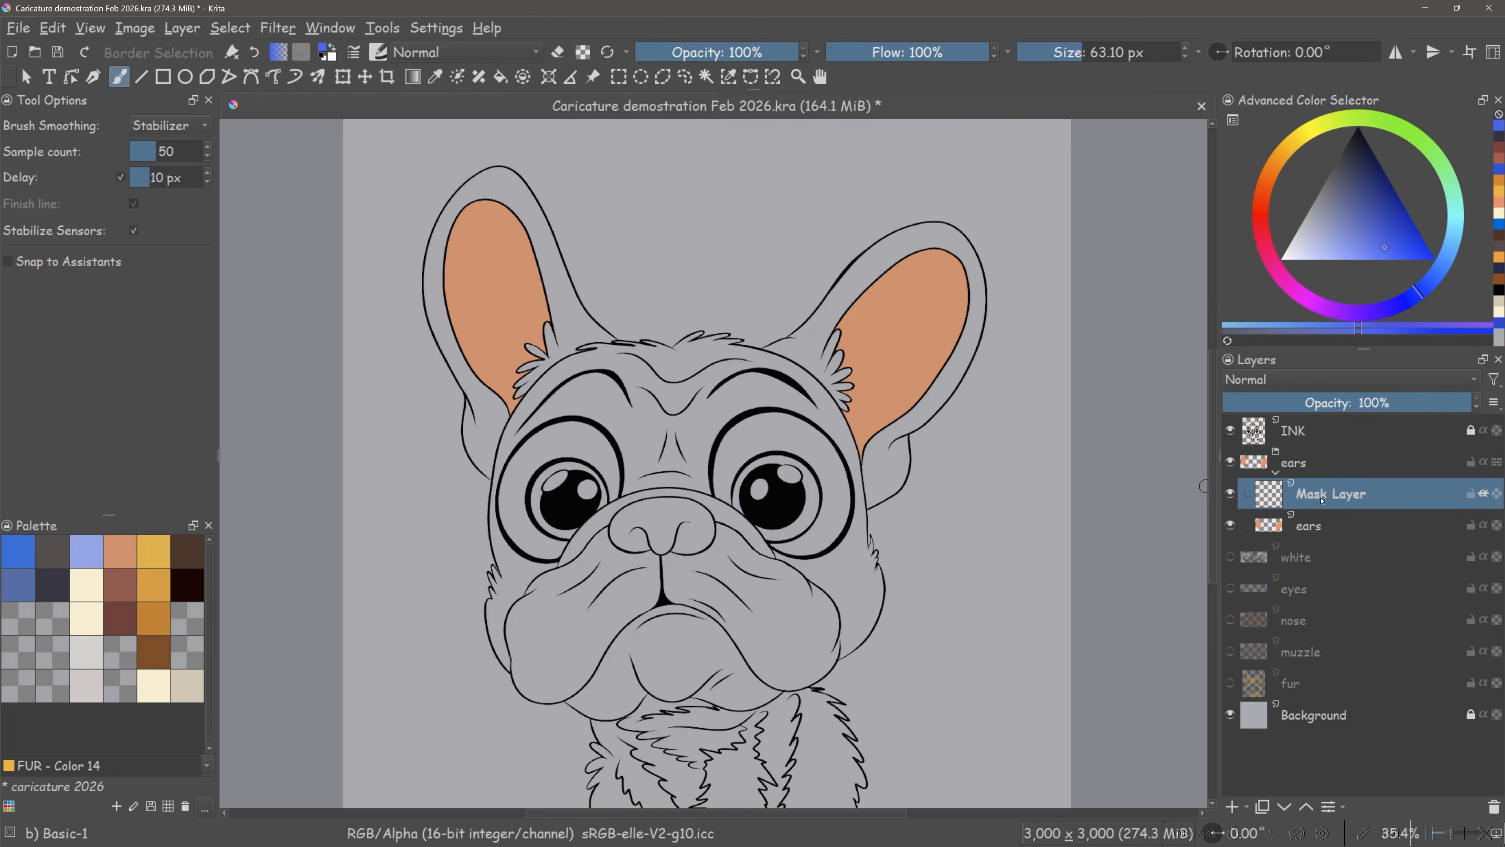
- Rename the clipping group's mask layer as "shadows"
double_click(1321, 497)
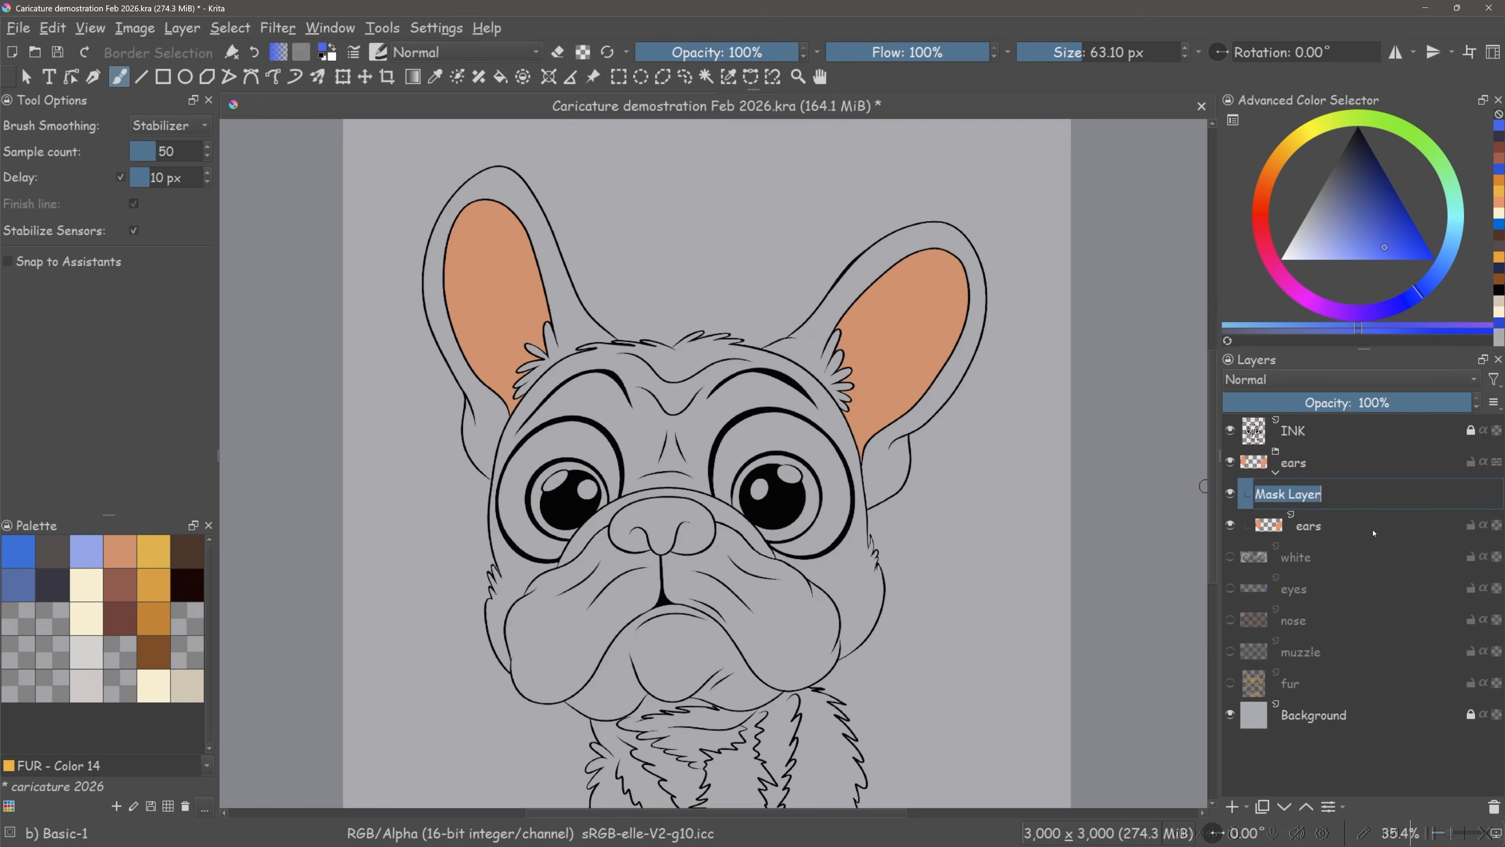
type("shadows")
key("Return")
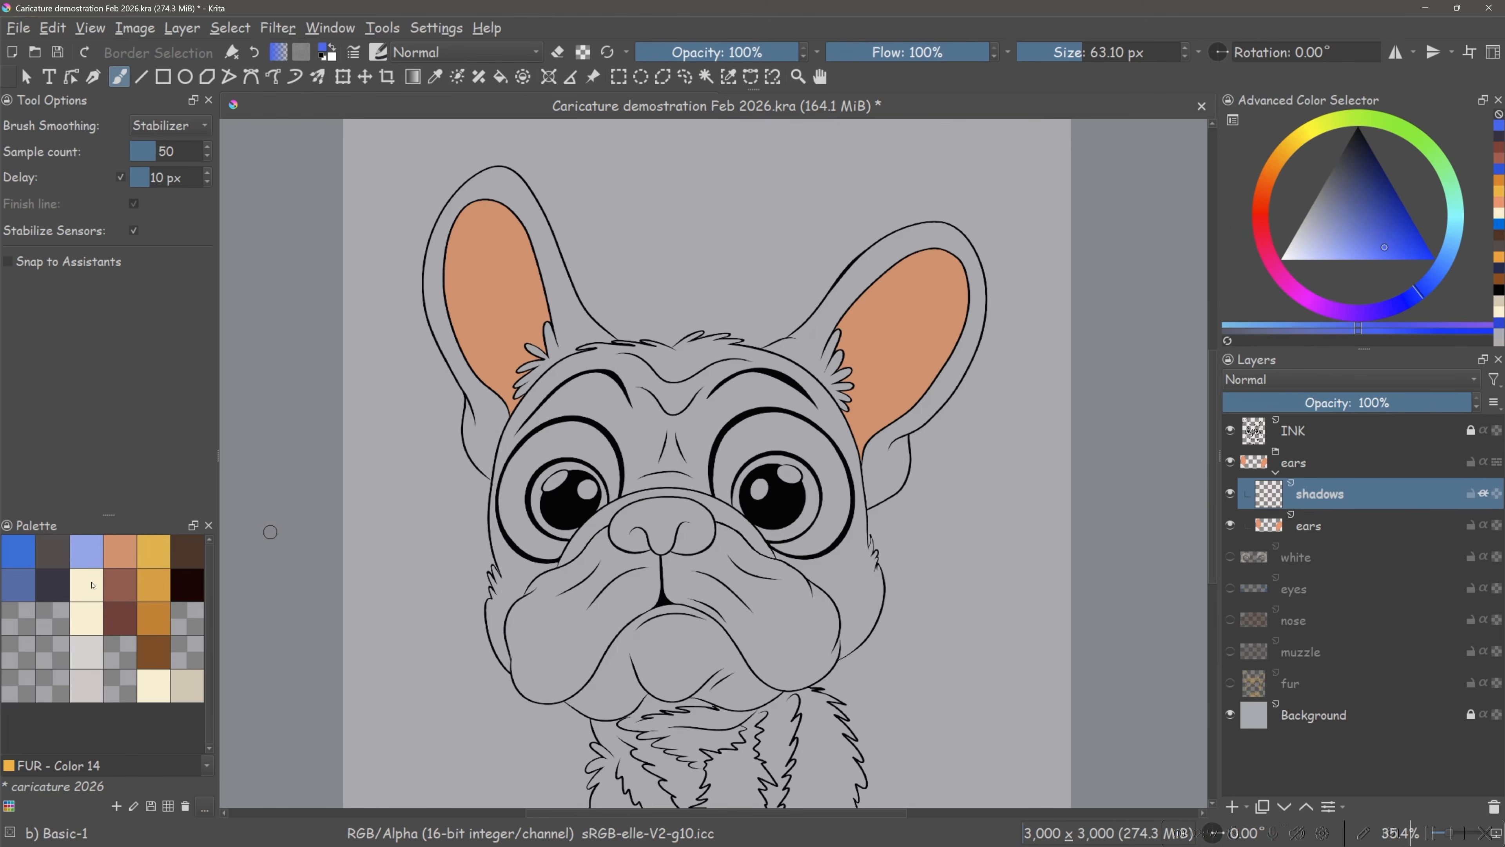
- Paint EAR2 shading around the upper inner area of both ears and beside the fur tufts on the shadows layer
left_click(127, 591)
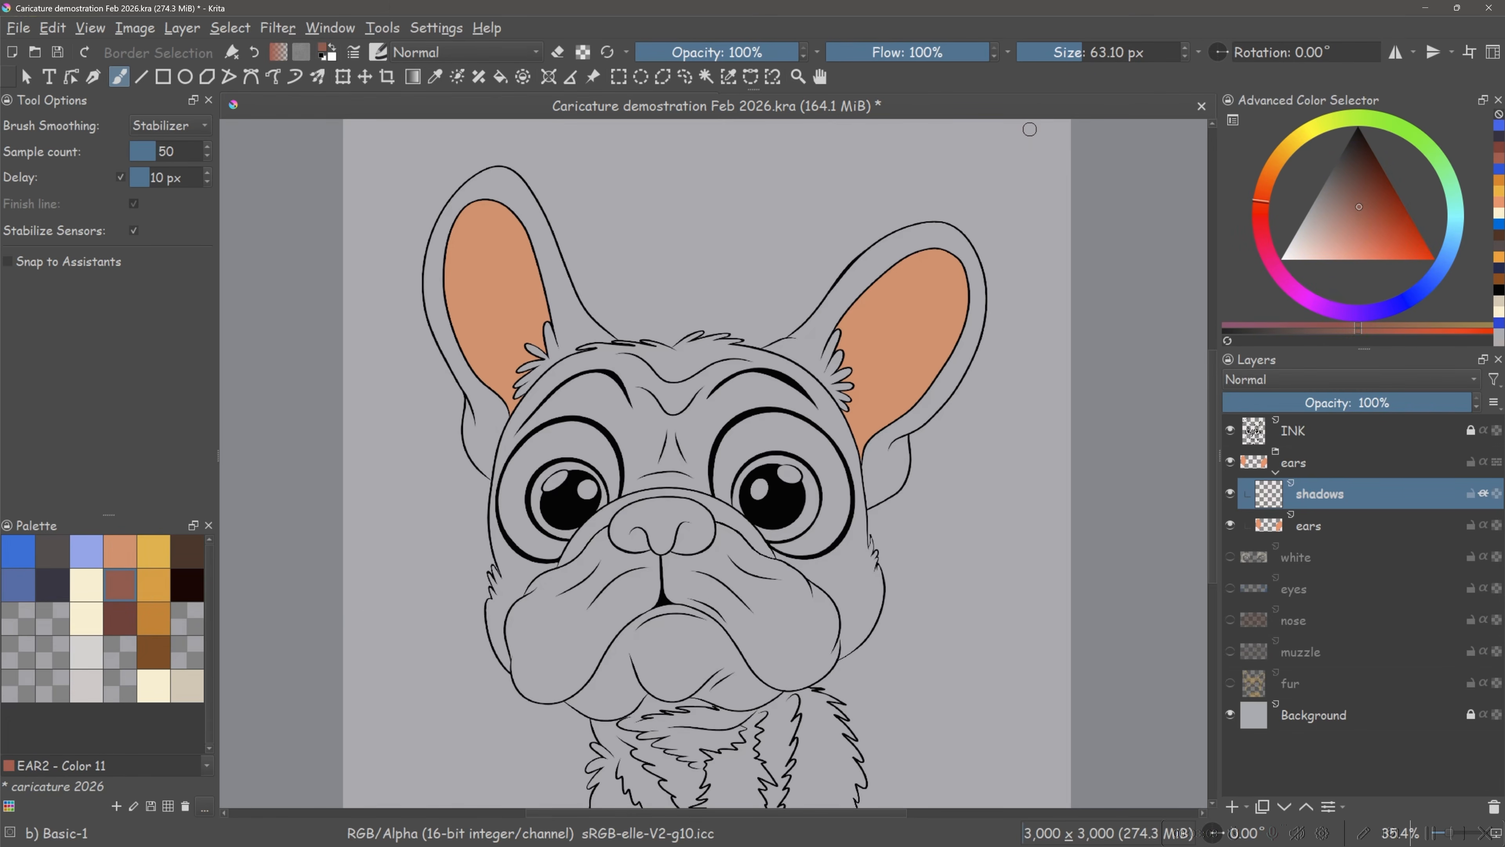
key("f")
key("b")
mouse_move(869, 463)
left_mouse_down()
mouse_move(843, 409)
mouse_move(839, 332)
left_mouse_up()
mouse_move(837, 383)
left_mouse_down()
mouse_move(850, 331)
mouse_move(933, 297)
mouse_move(955, 355)
mouse_move(947, 257)
mouse_move(835, 343)
mouse_move(953, 300)
mouse_move(905, 282)
mouse_move(964, 325)
mouse_move(929, 245)
mouse_move(976, 314)
mouse_move(946, 363)
left_mouse_up()
mouse_move(528, 415)
left_mouse_down()
mouse_move(539, 371)
mouse_move(528, 365)
mouse_move(560, 358)
mouse_move(548, 330)
left_mouse_up()
mouse_move(458, 342)
left_mouse_down()
mouse_move(474, 254)
mouse_move(542, 335)
left_mouse_up()
mouse_move(459, 226)
left_mouse_down()
mouse_move(533, 285)
mouse_move(468, 238)
mouse_move(509, 262)
mouse_move(550, 366)
left_mouse_up()
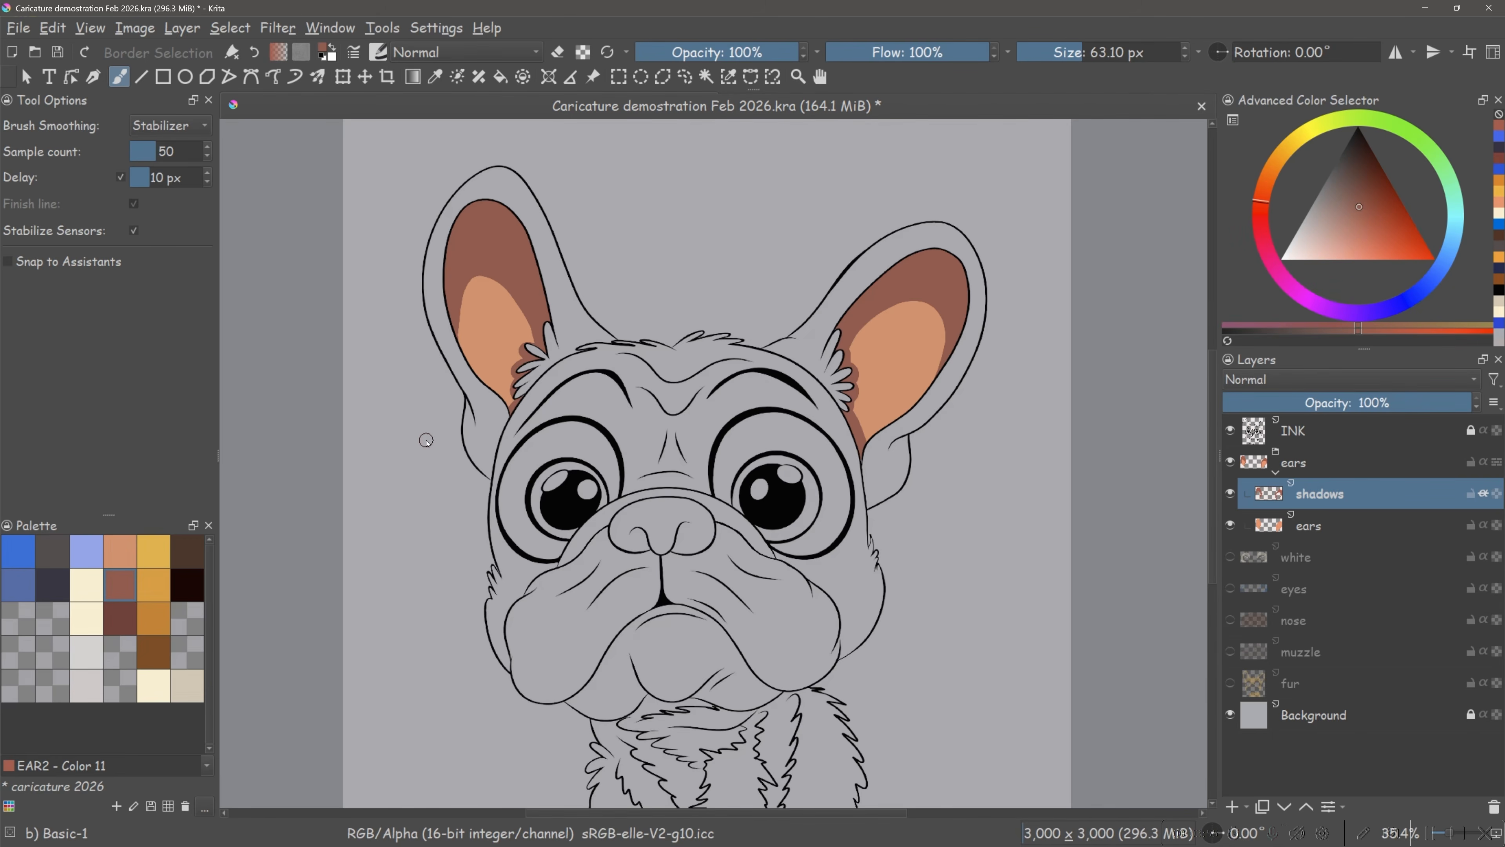
- Smooth the lower edge of the EAR2 shading in both ears with the 63.10 px brush in eraser mode
key("e")
mouse_move(858, 349)
left_mouse_down()
mouse_move(885, 320)
mouse_move(937, 314)
mouse_move(943, 368)
left_mouse_up()
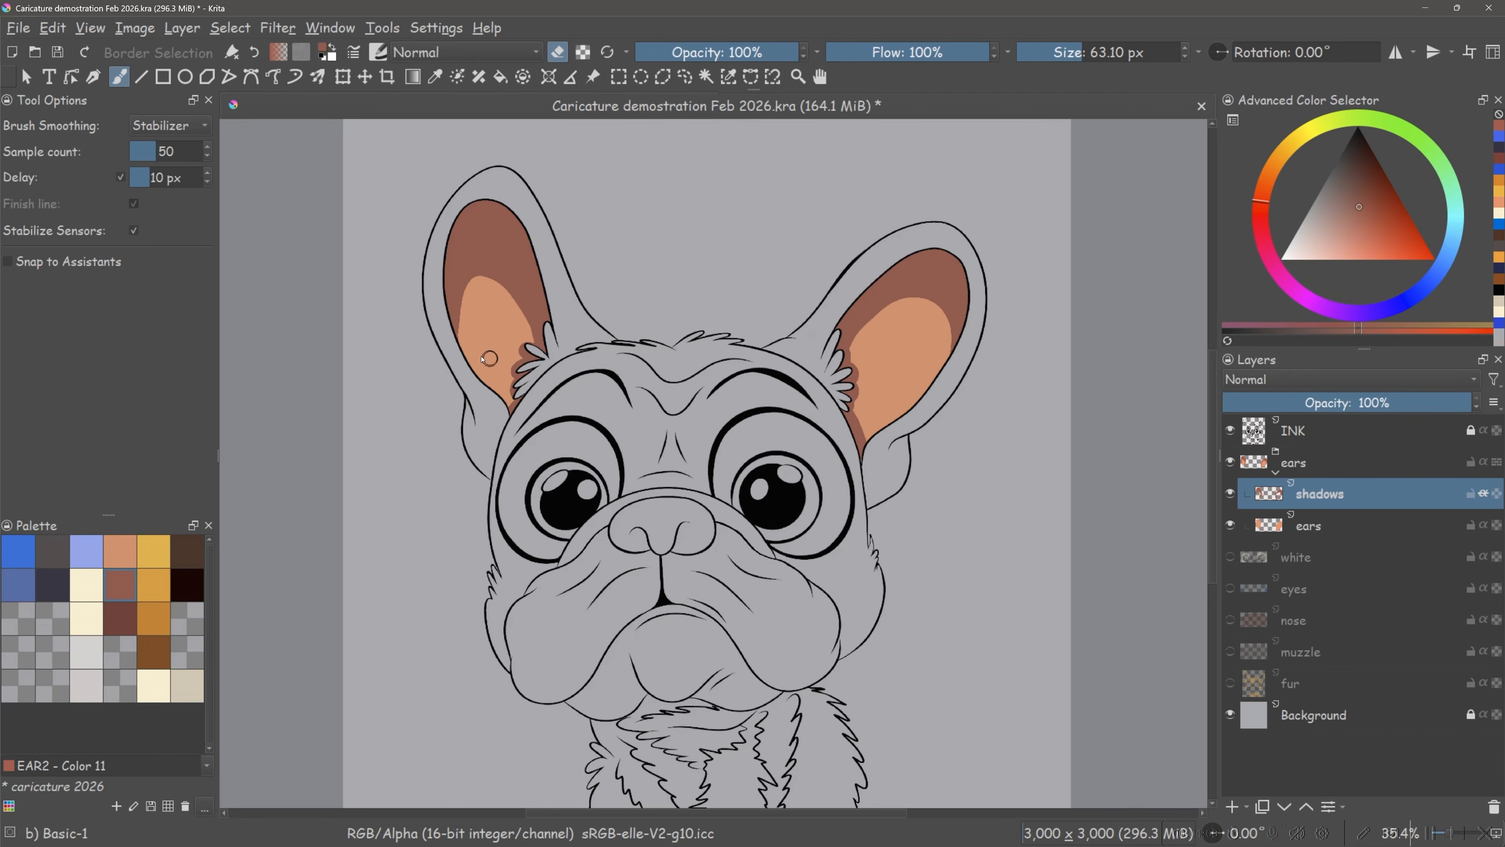
mouse_move(482, 357)
left_mouse_down()
mouse_move(468, 359)
mouse_move(458, 317)
mouse_move(468, 270)
mouse_move(509, 290)
mouse_move(533, 343)
left_mouse_up()
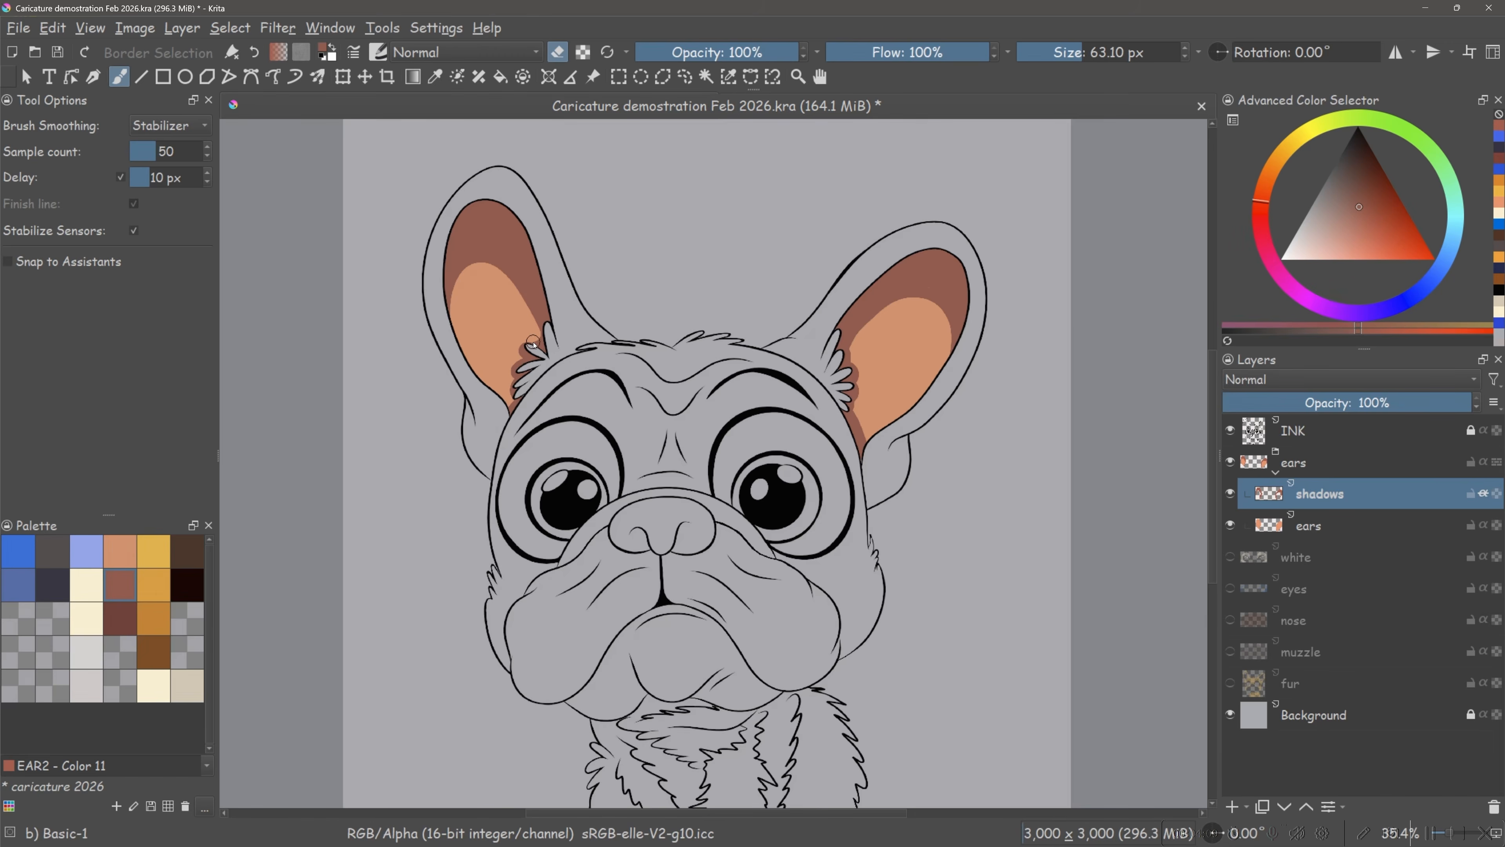
key("e")
- Add a paint layer above the shadows layer and name it "darker shadows"
left_click(1233, 810)
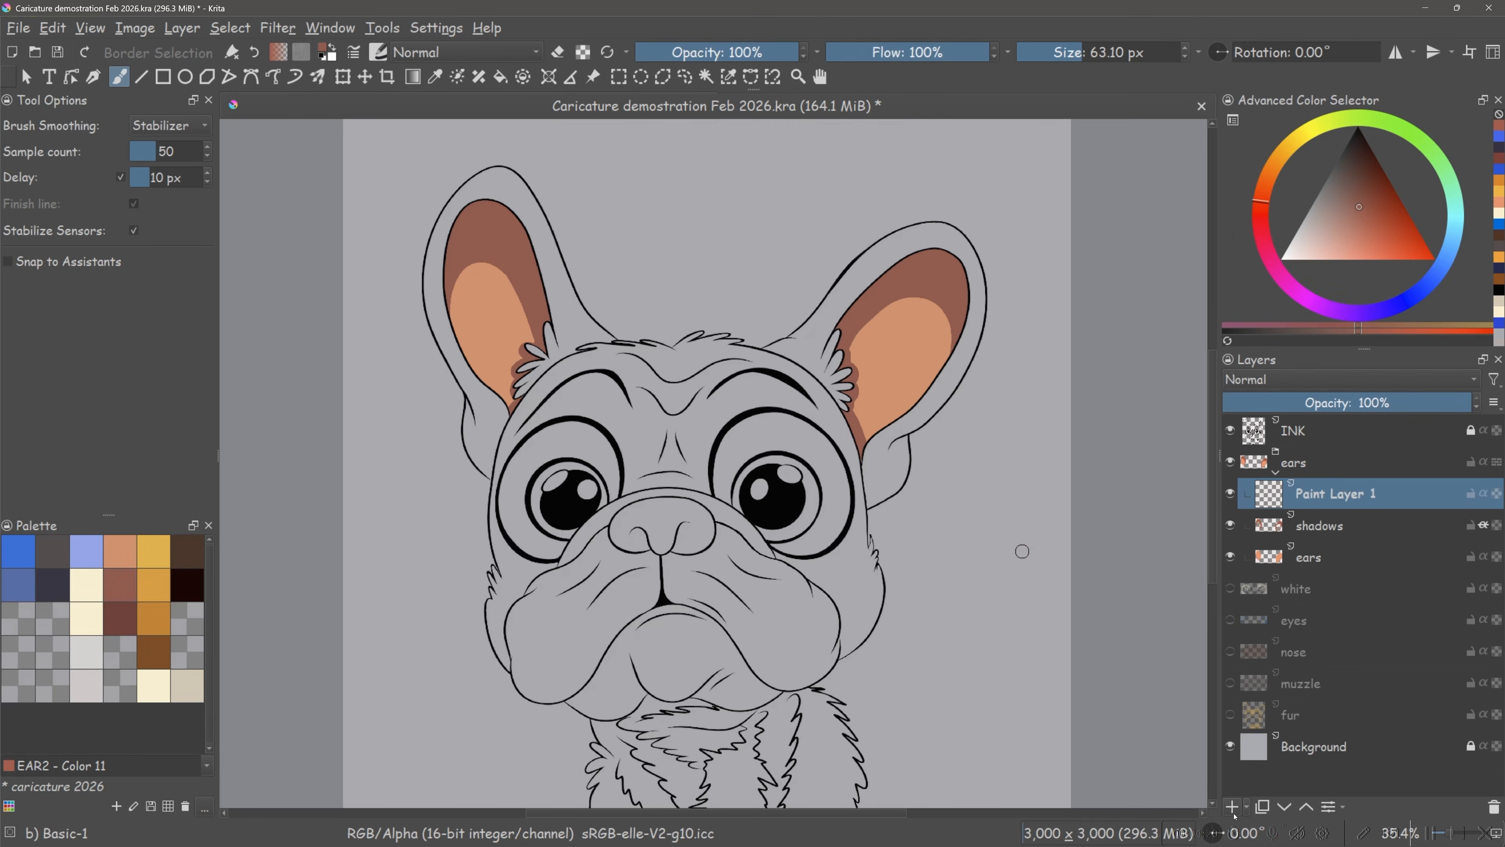
double_click(1328, 496)
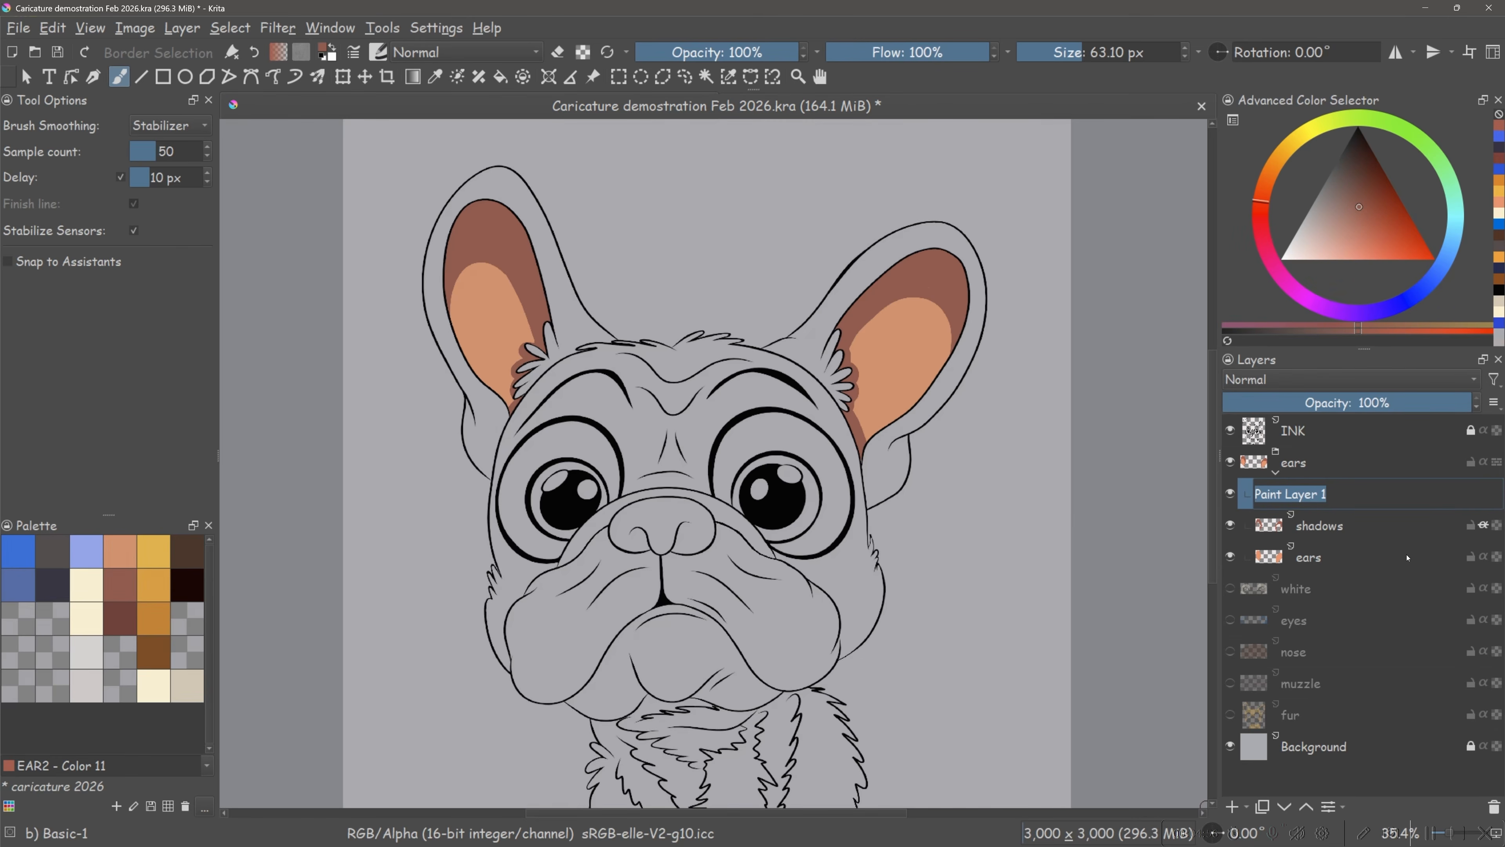
type("d")
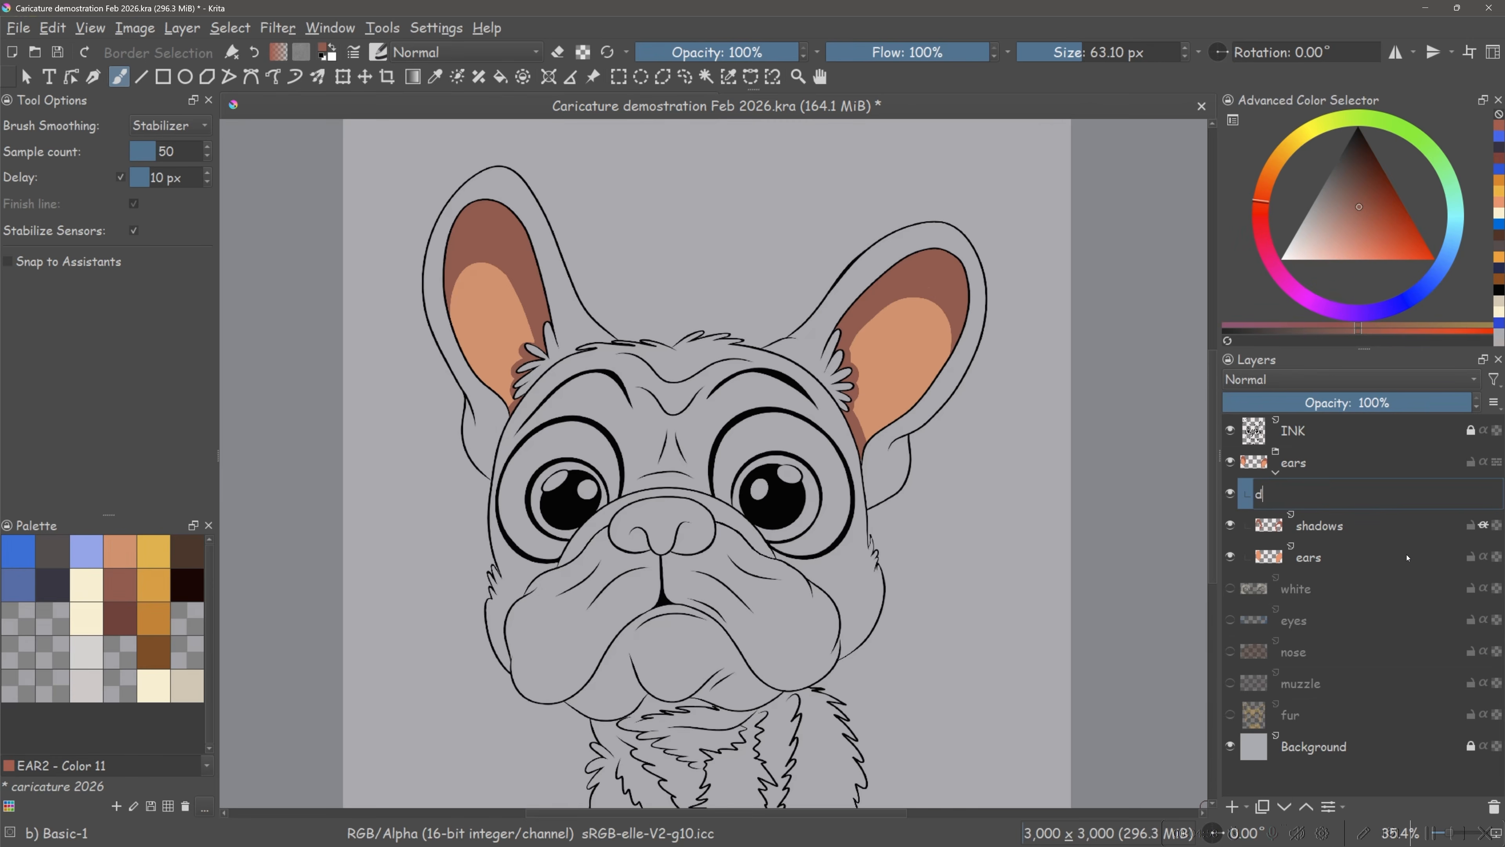
type("arker shadows")
key("Return")
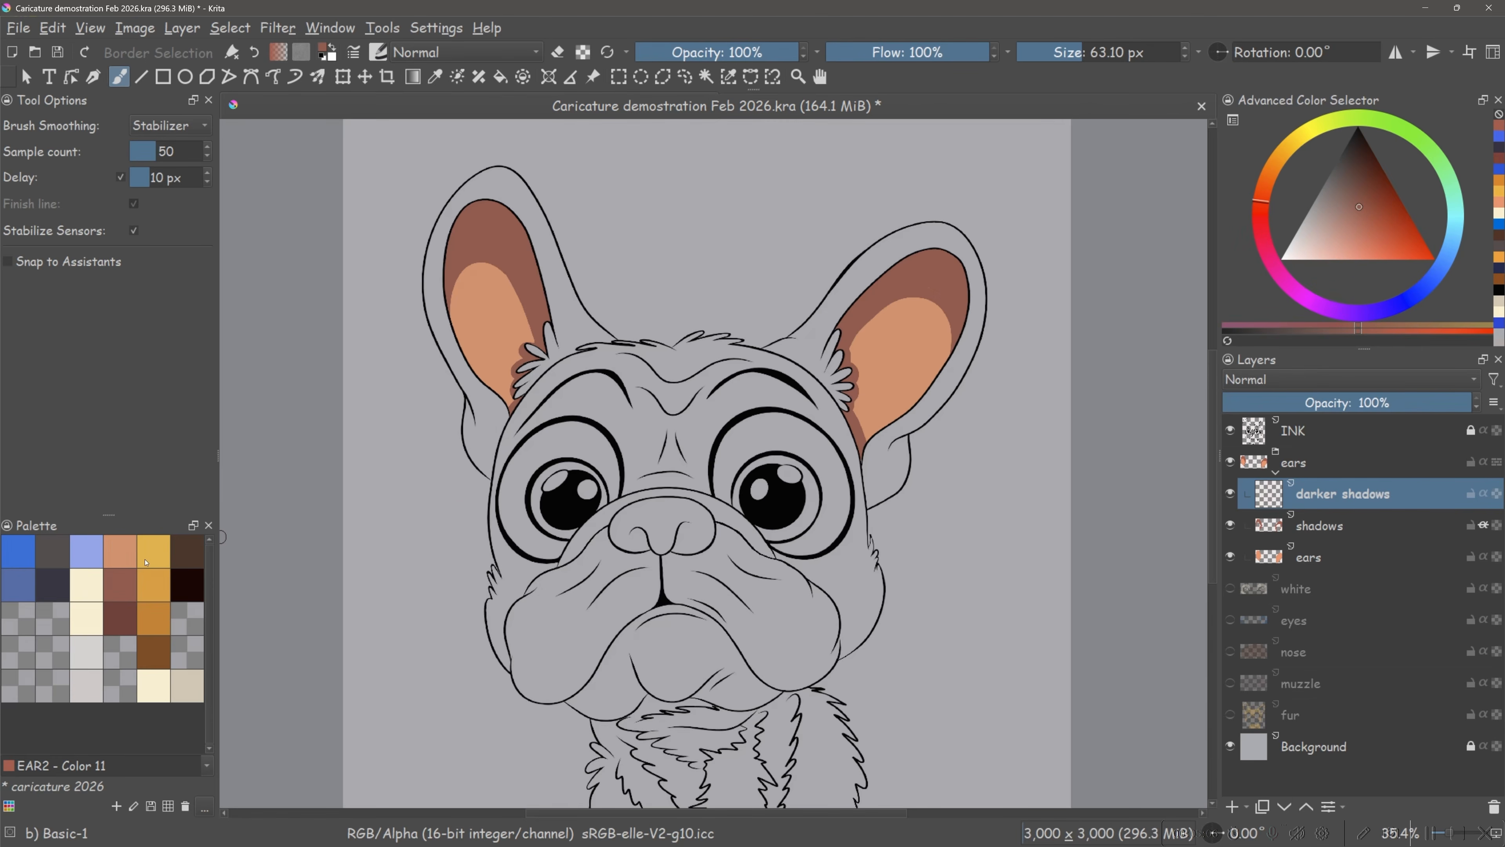
- Turn on alpha inheritance for the darker shadows layer and paint EAR3 shading along the inner edges of both ears
left_click(116, 621)
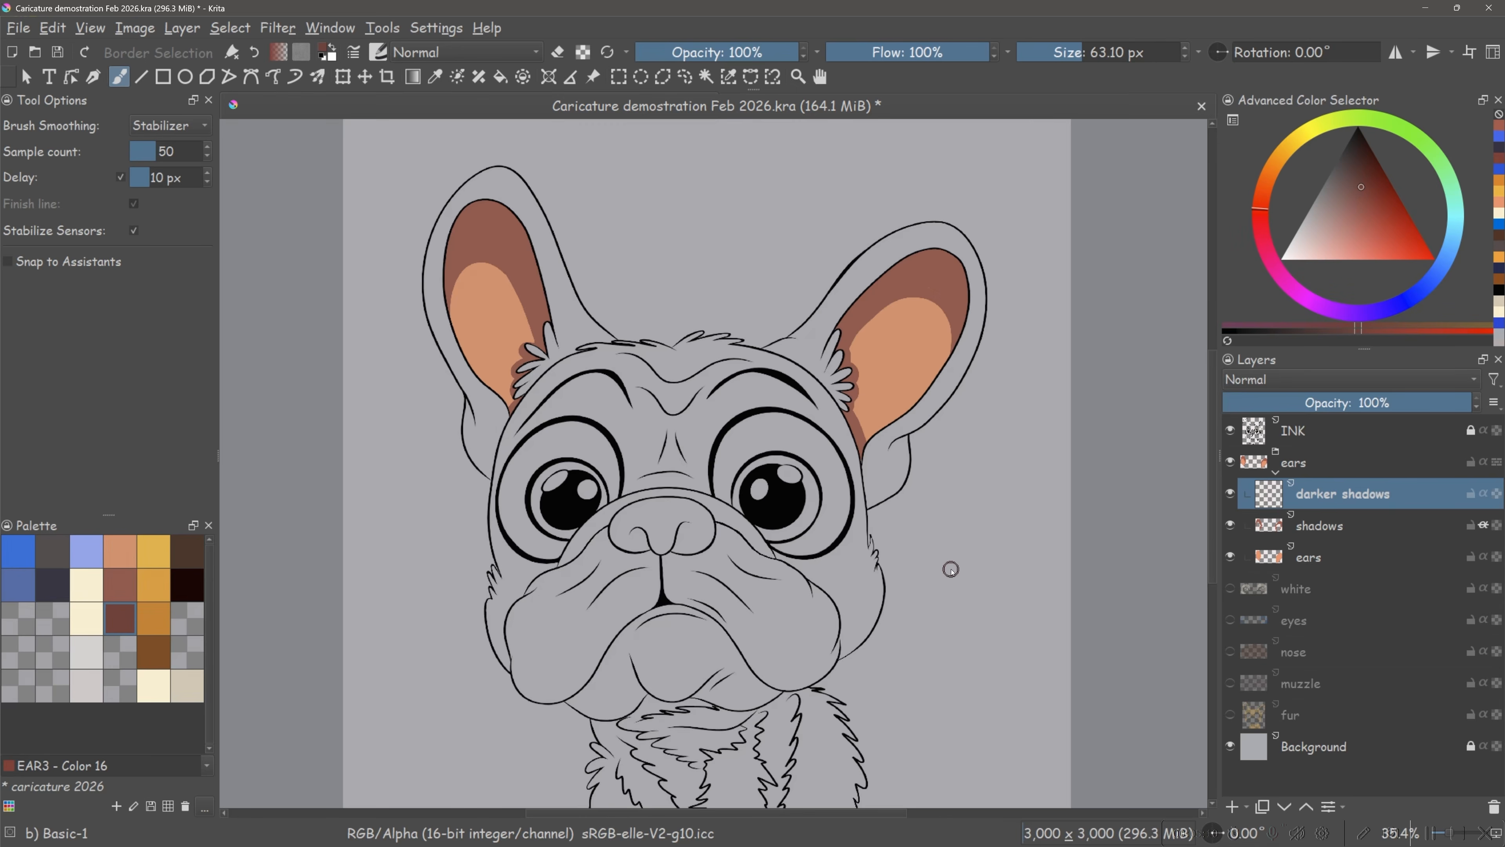
left_click_drag(859, 432, 859, 433)
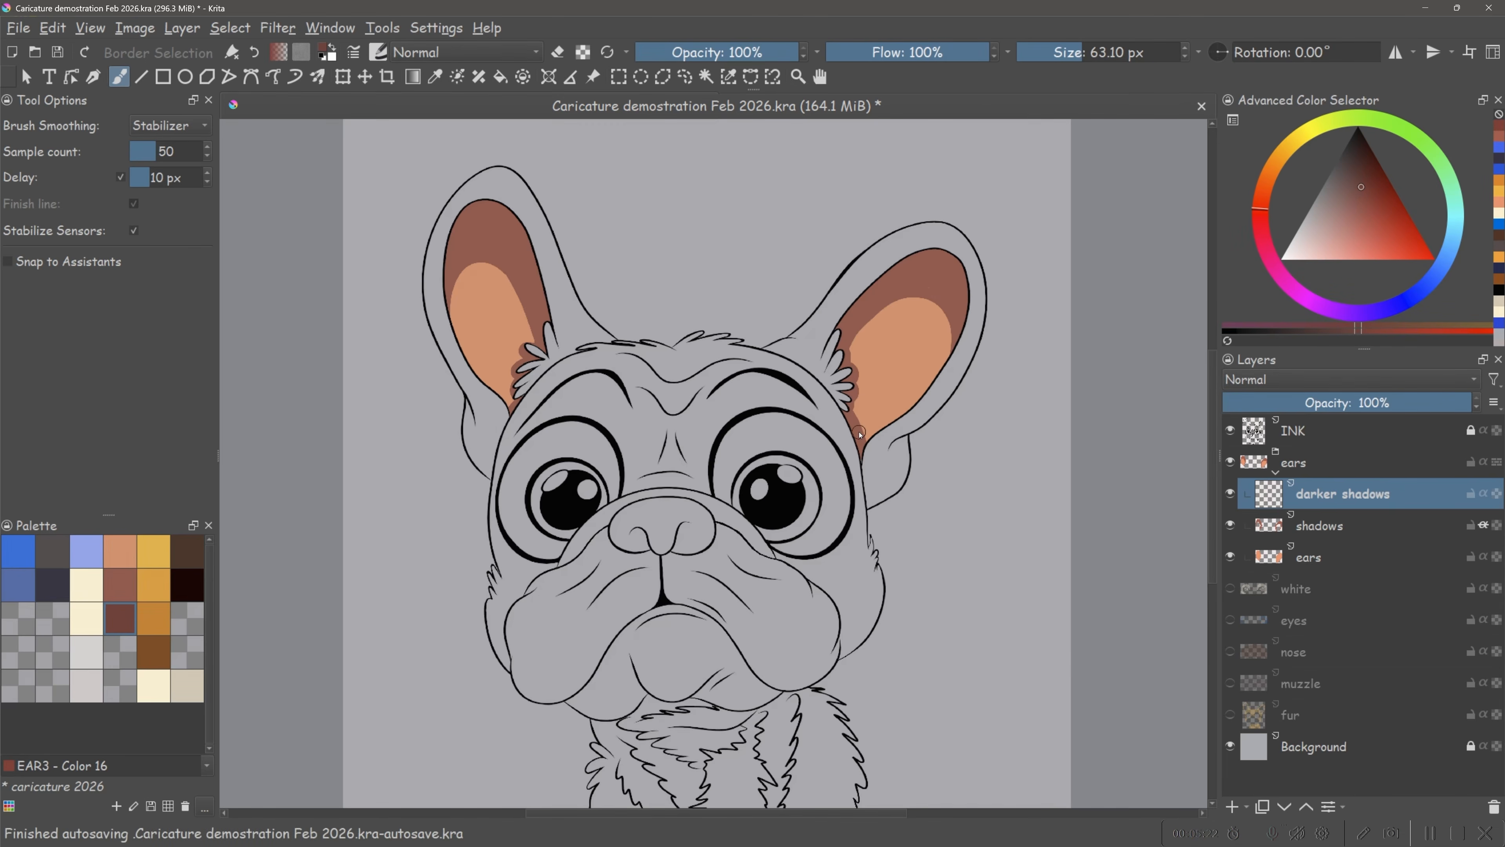
left_click(1484, 494)
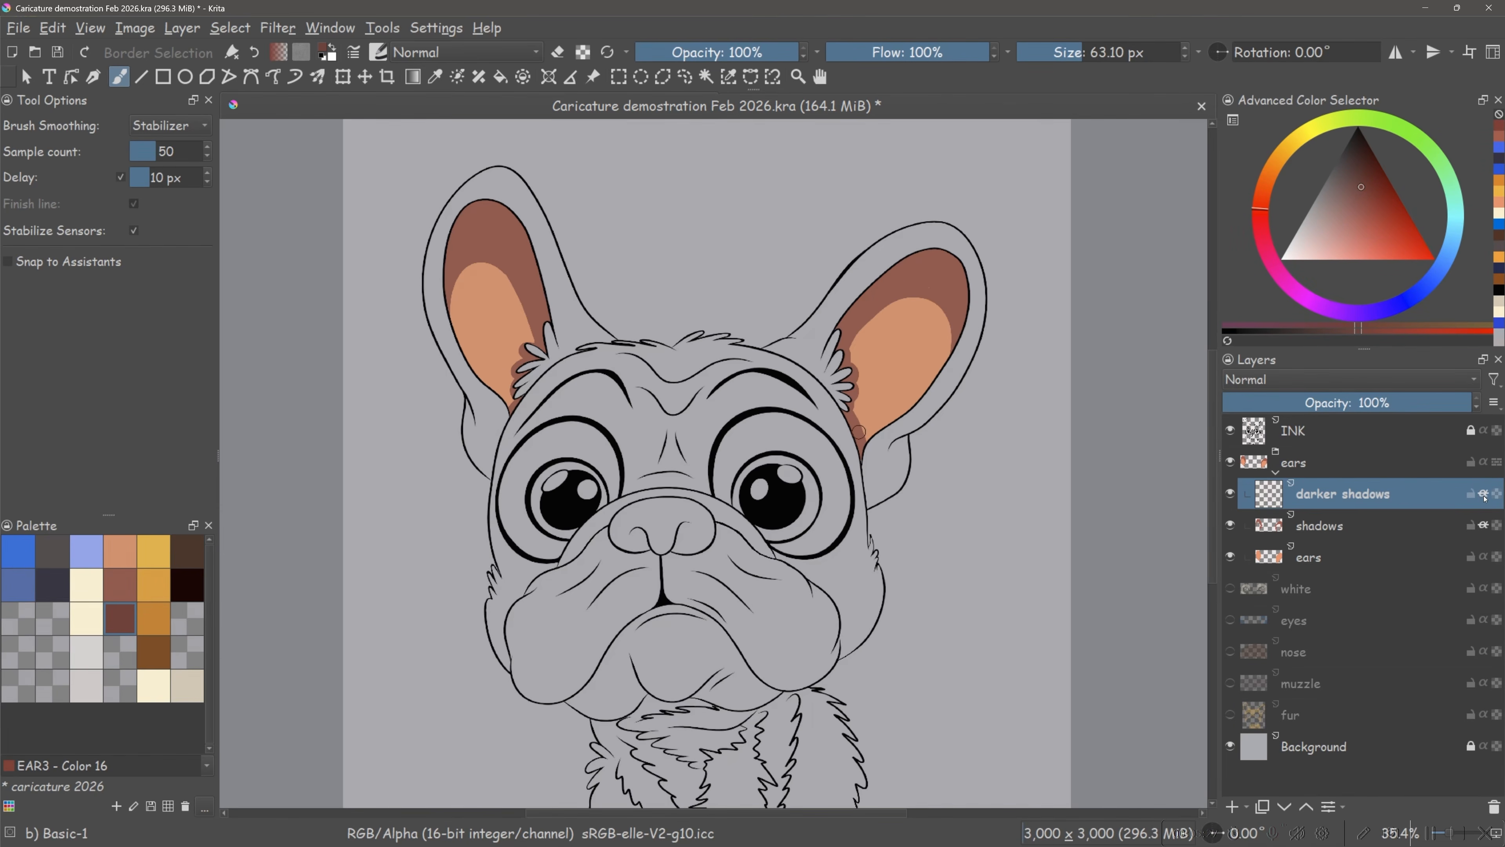
mouse_move(842, 411)
left_mouse_down()
mouse_move(858, 451)
mouse_move(836, 347)
mouse_move(851, 308)
mouse_move(933, 251)
mouse_move(981, 287)
left_mouse_up()
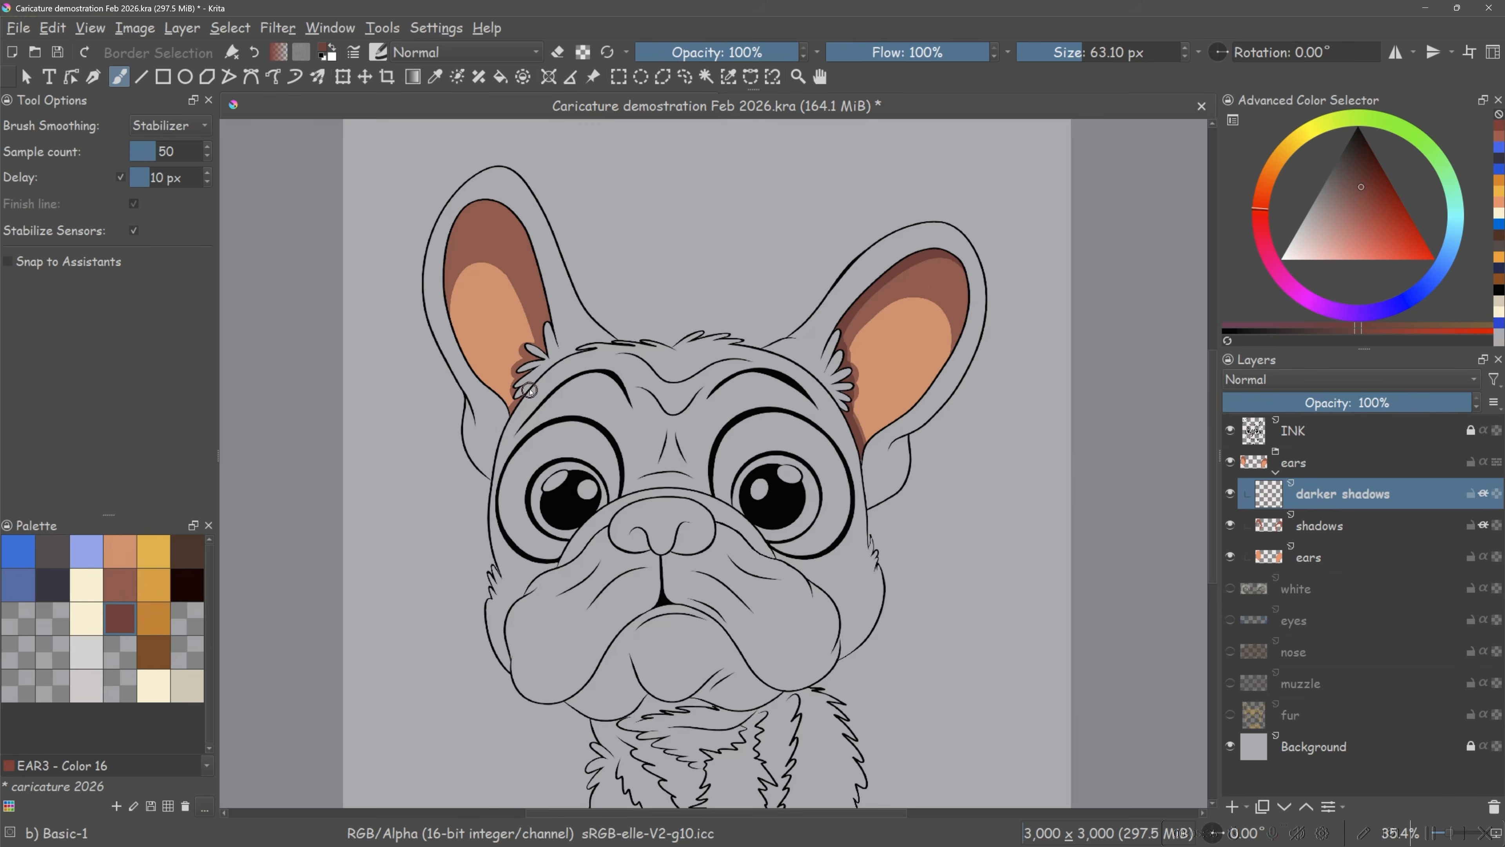
mouse_move(529, 391)
left_mouse_down()
mouse_move(553, 336)
mouse_move(507, 217)
mouse_move(453, 205)
left_mouse_up()
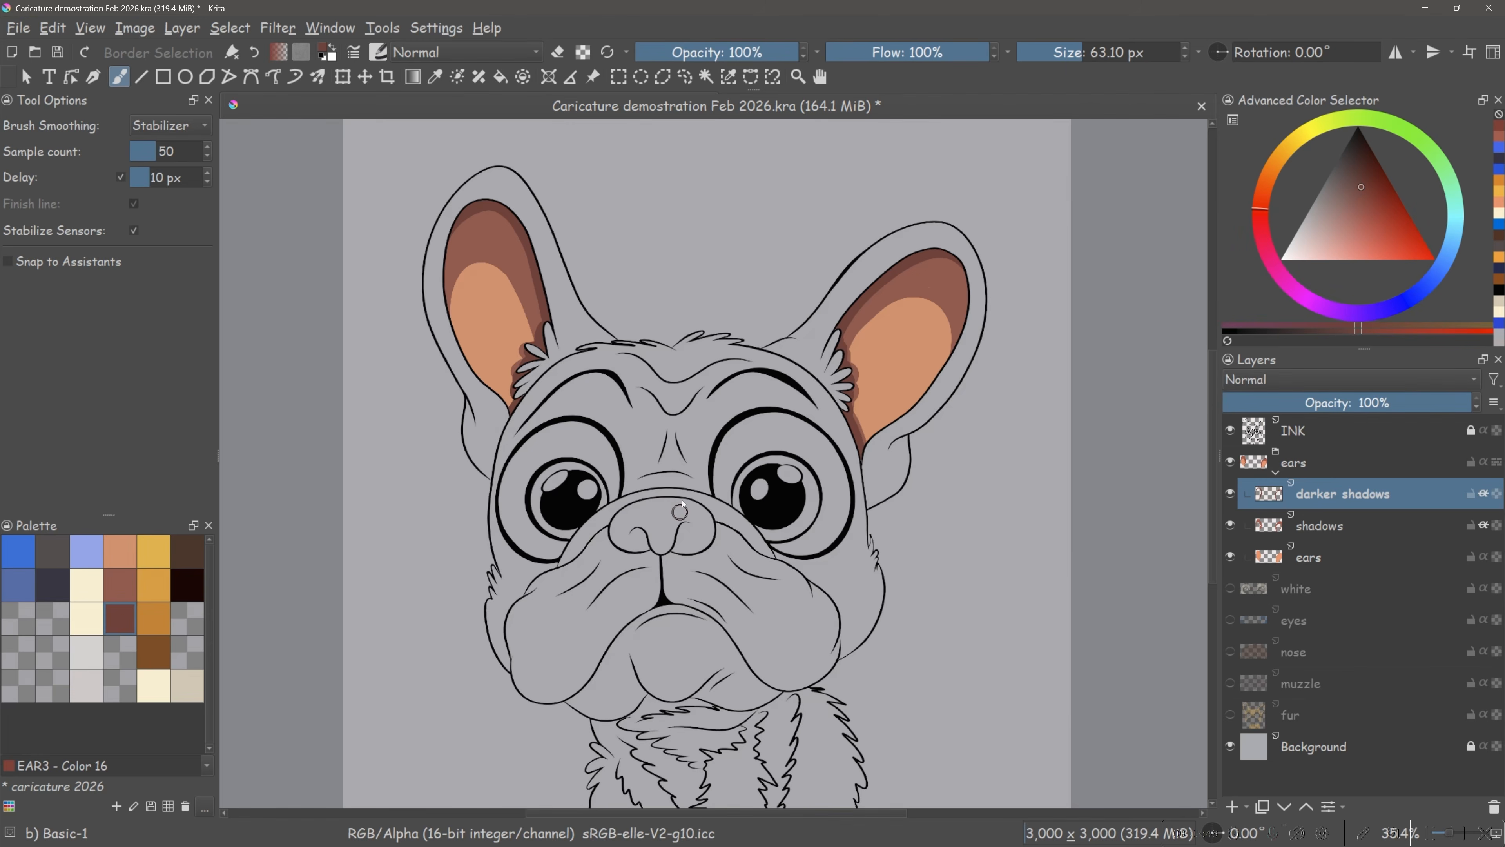
- Set brush smoothing to None and trim the darker shading beside the ear tufts with an 18.41 px brush in eraser mode
key("e")
left_click(1052, 52)
left_click(1034, 52)
left_click(169, 125)
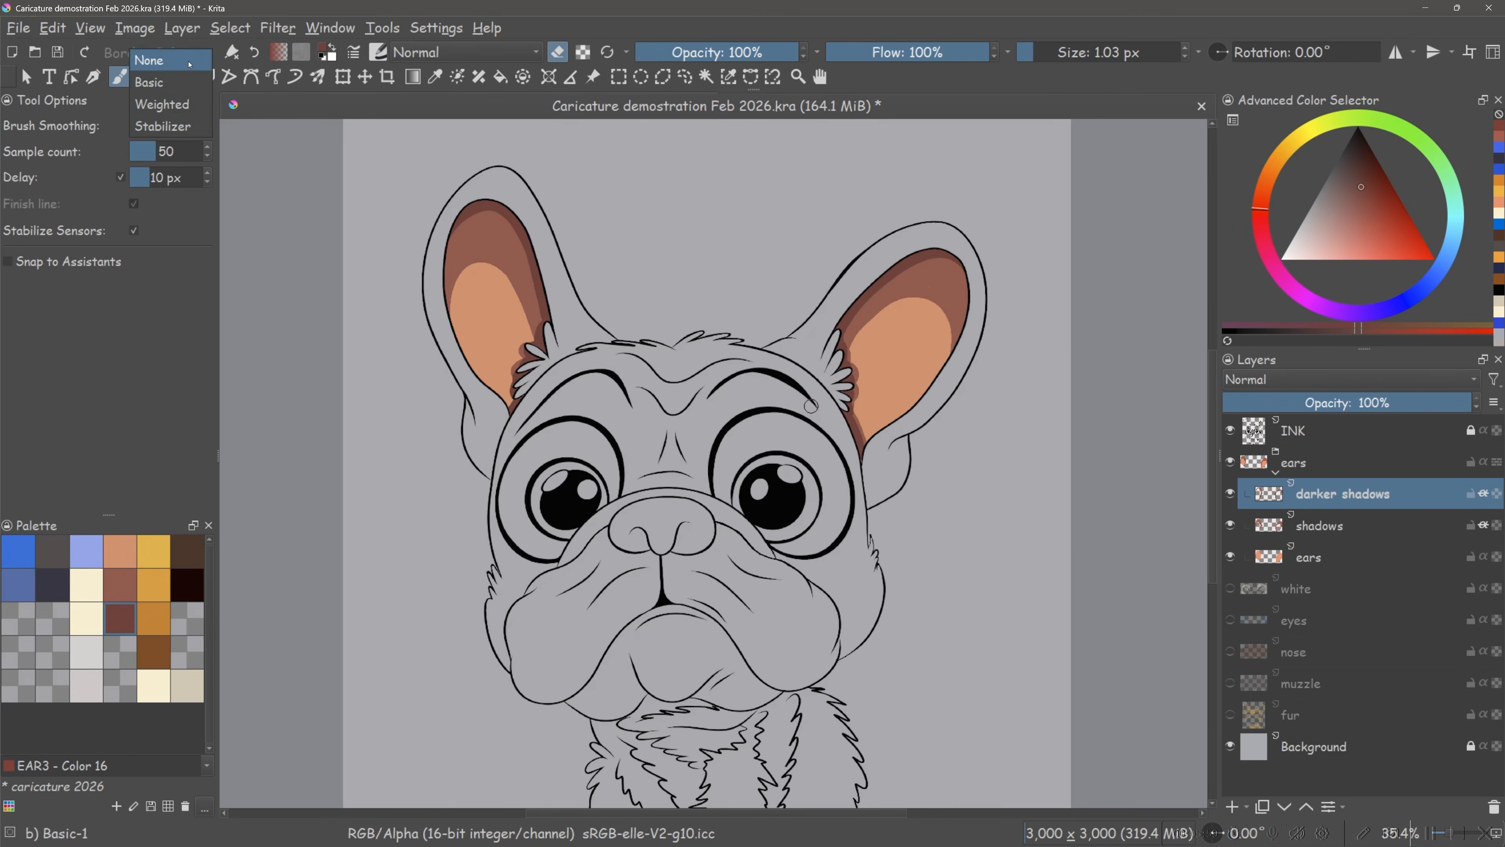
left_click(154, 57)
left_click(1043, 52)
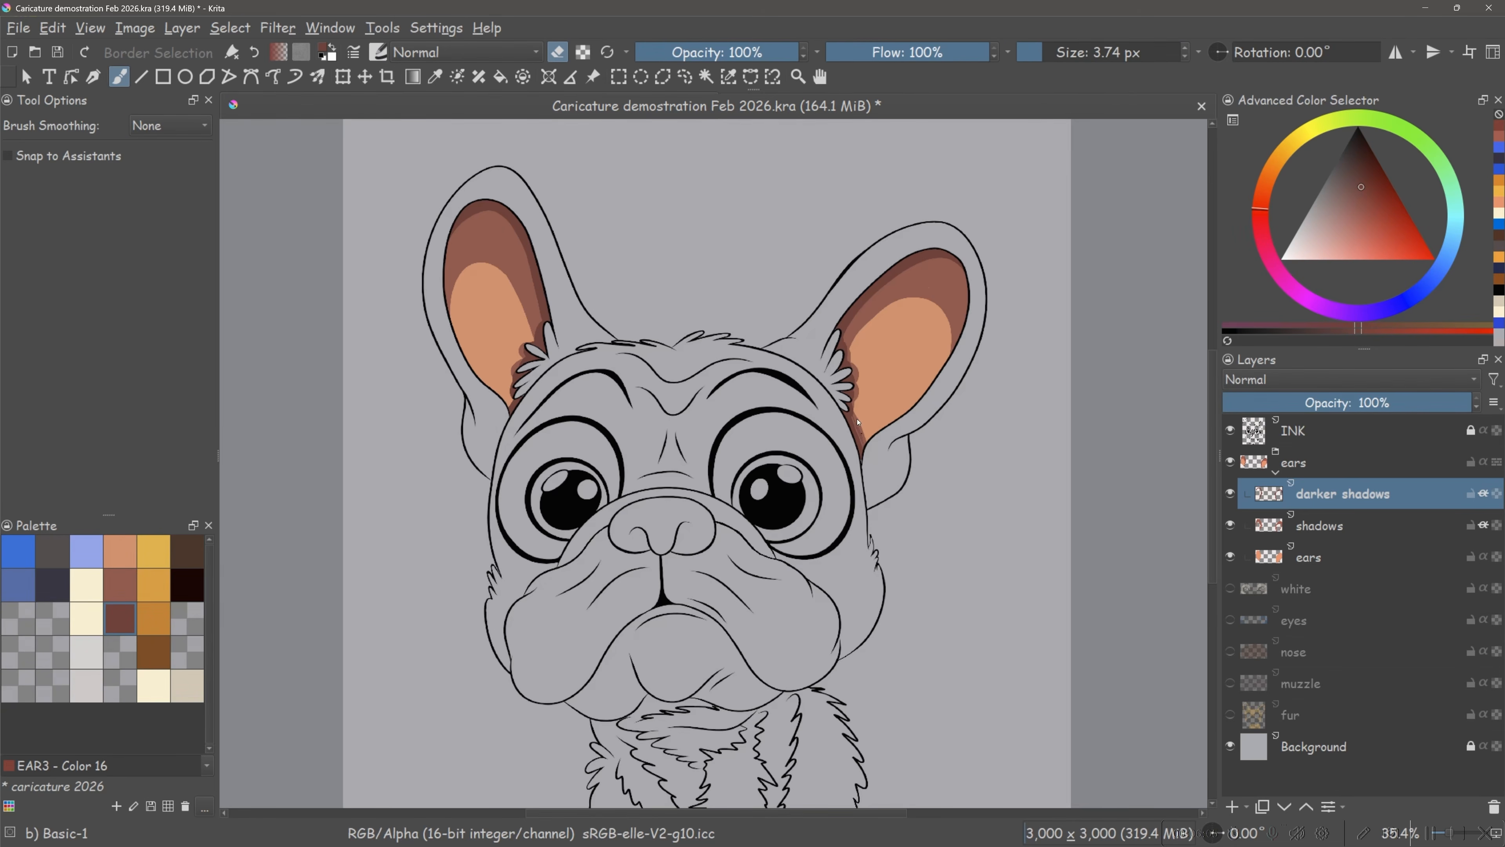
left_click(859, 406)
left_click(1060, 52)
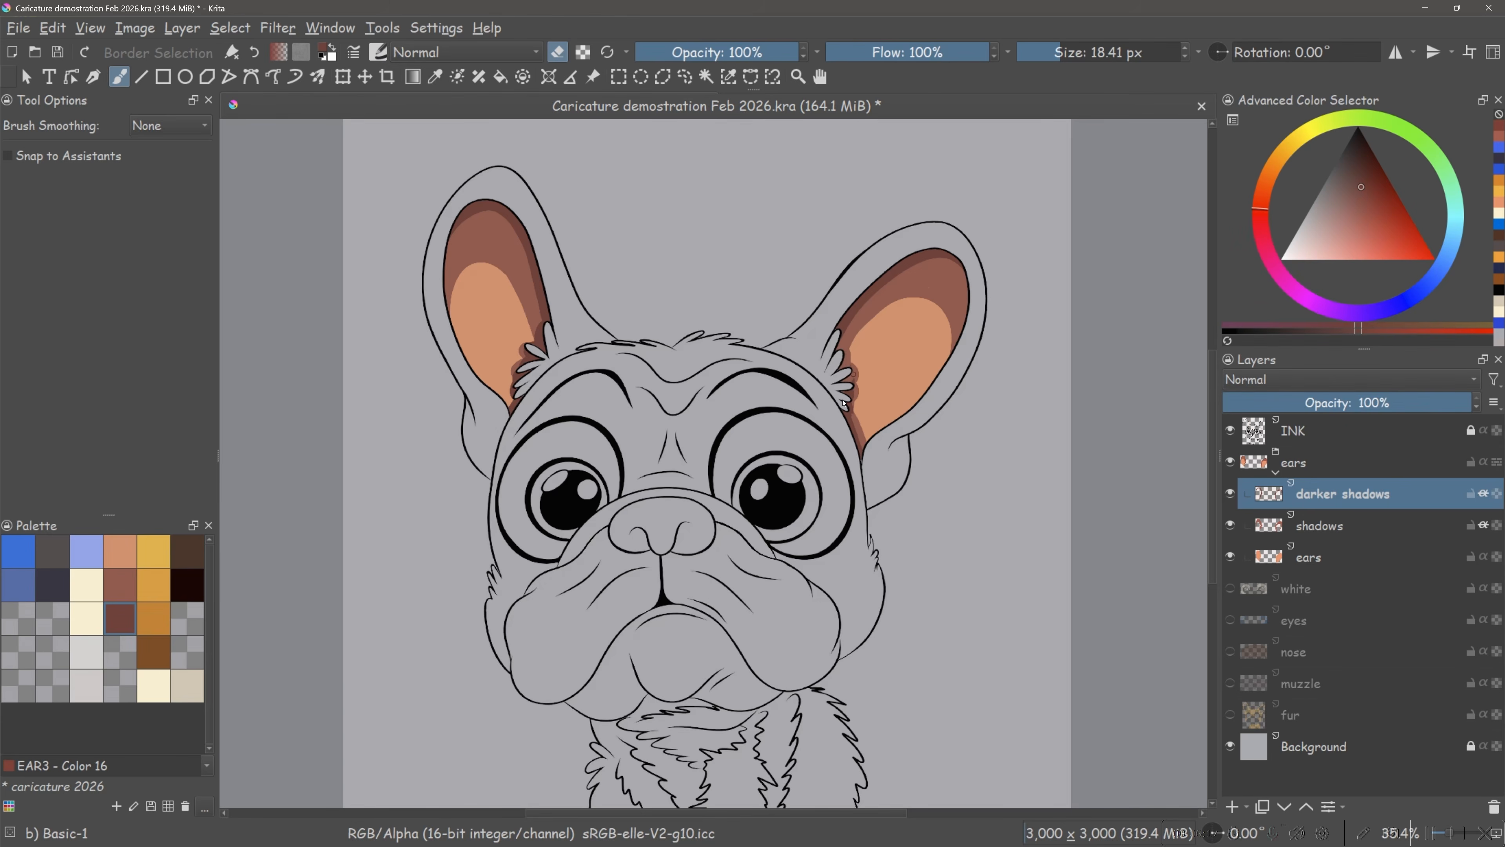
left_click_drag(539, 354, 519, 389)
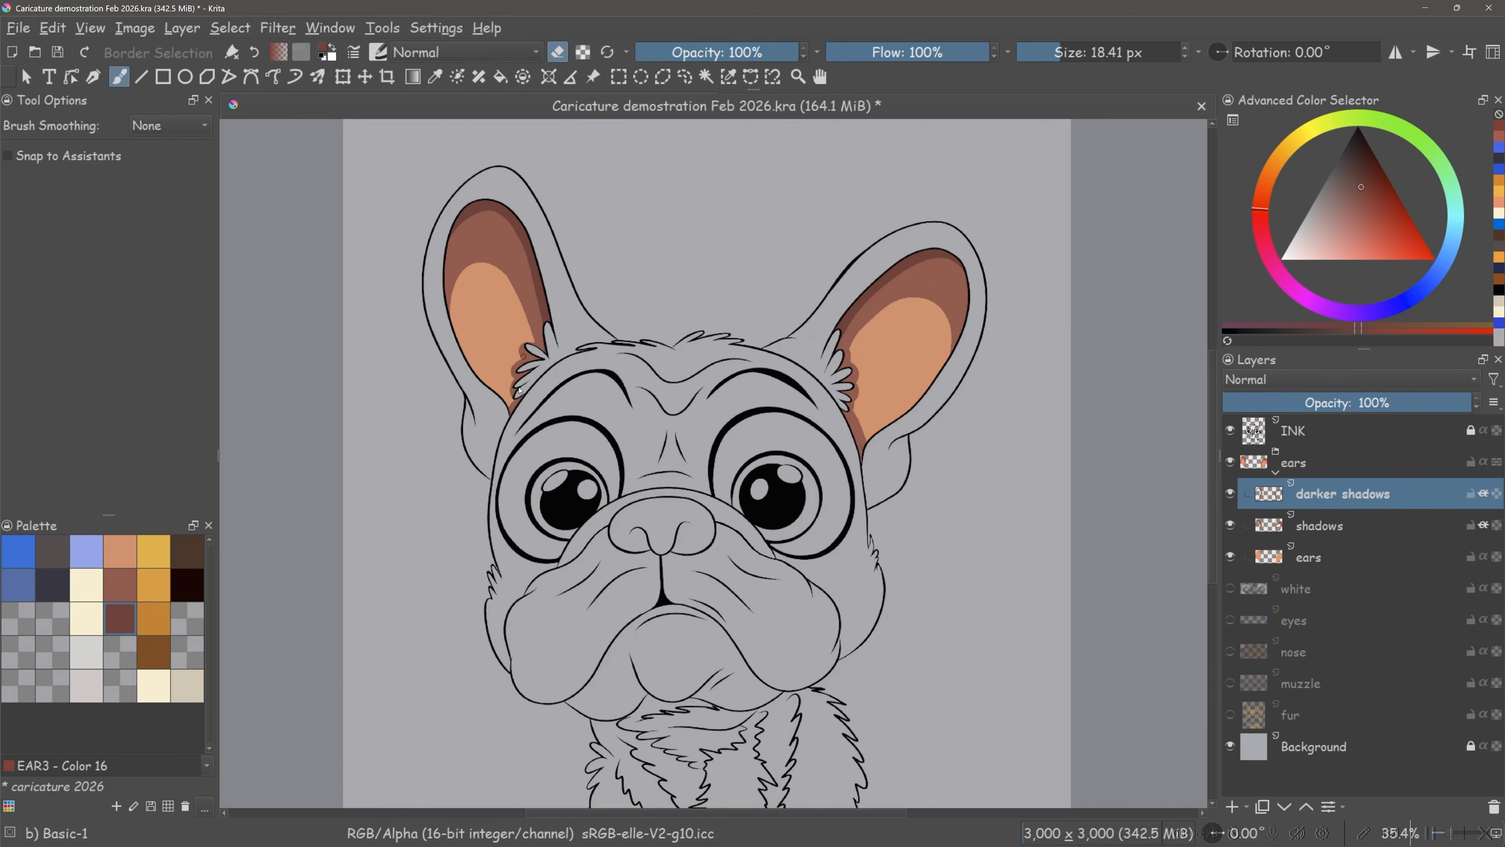
- Repaint EAR3 shading along the fur tufts in both ears with the 18.41 px brush
key("e")
left_click_drag(842, 335, 859, 445)
left_click_drag(533, 363, 513, 410)
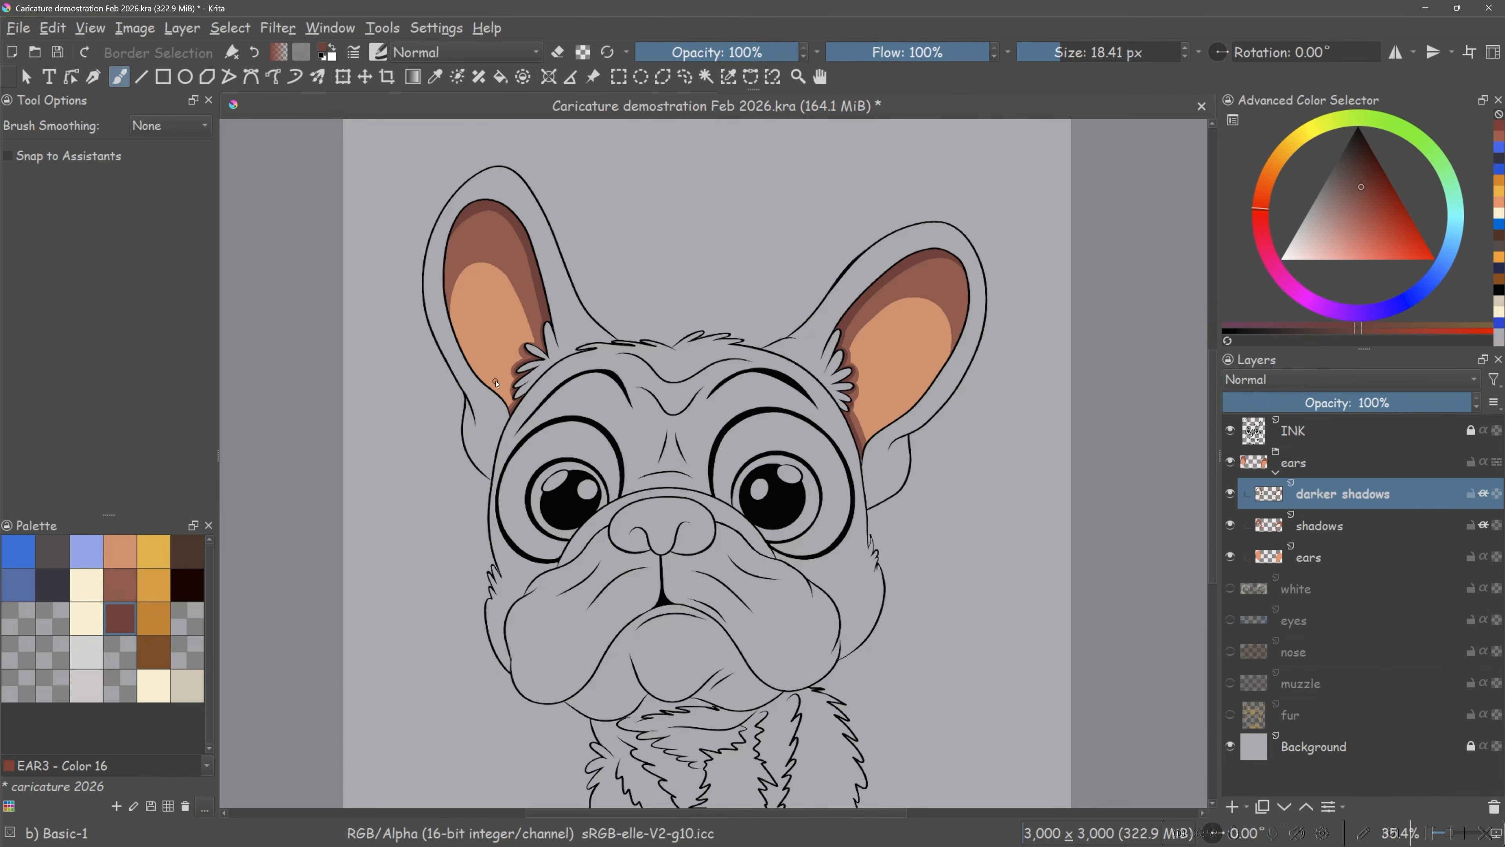
- Add a paint layer above the darker shadows layer in the ears group and name it "spots"
left_click(1233, 806)
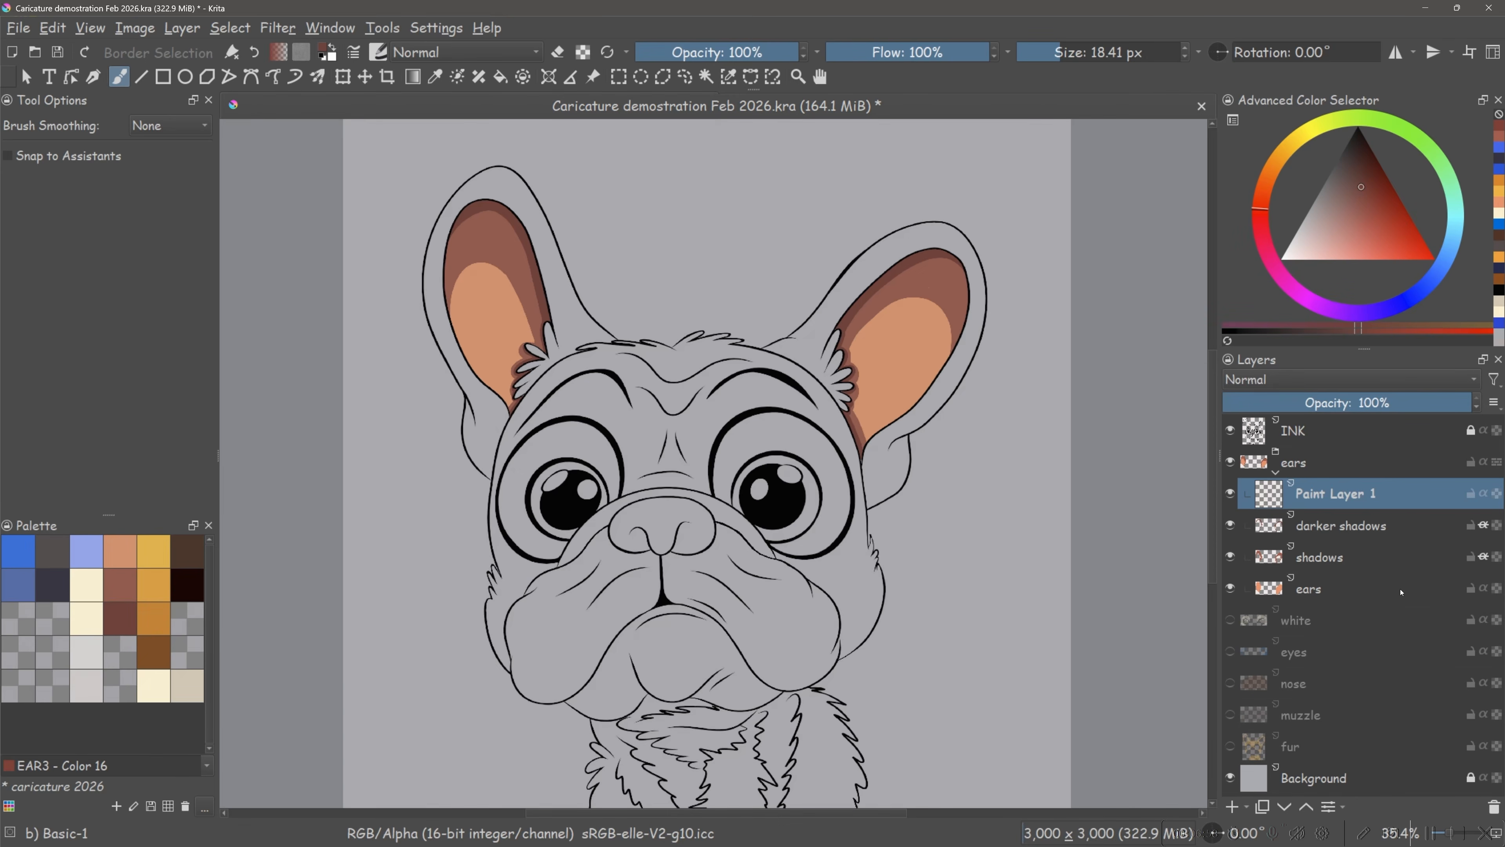
double_click(1324, 501)
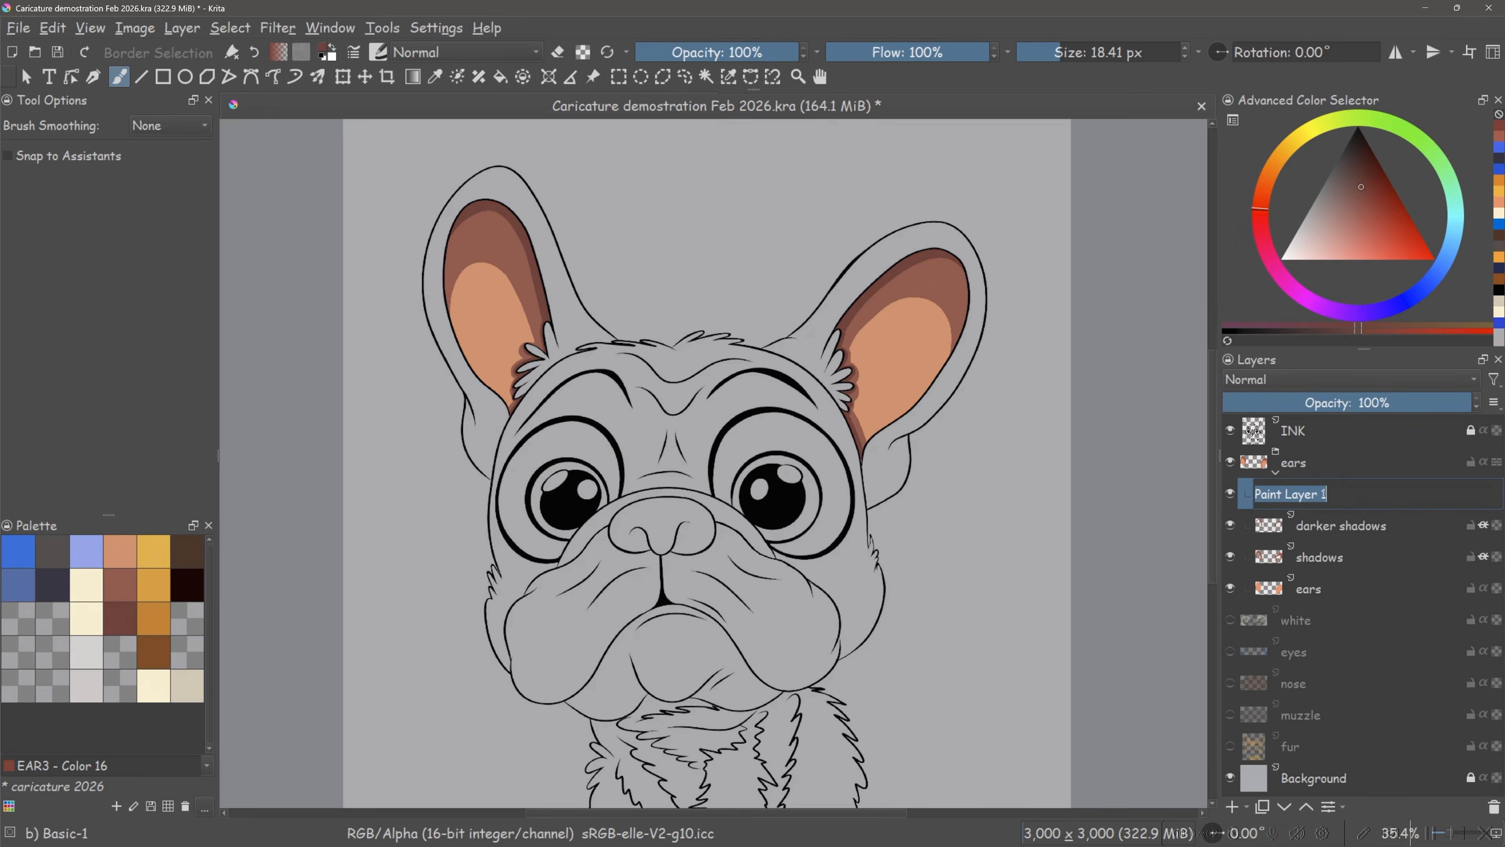
type("spots")
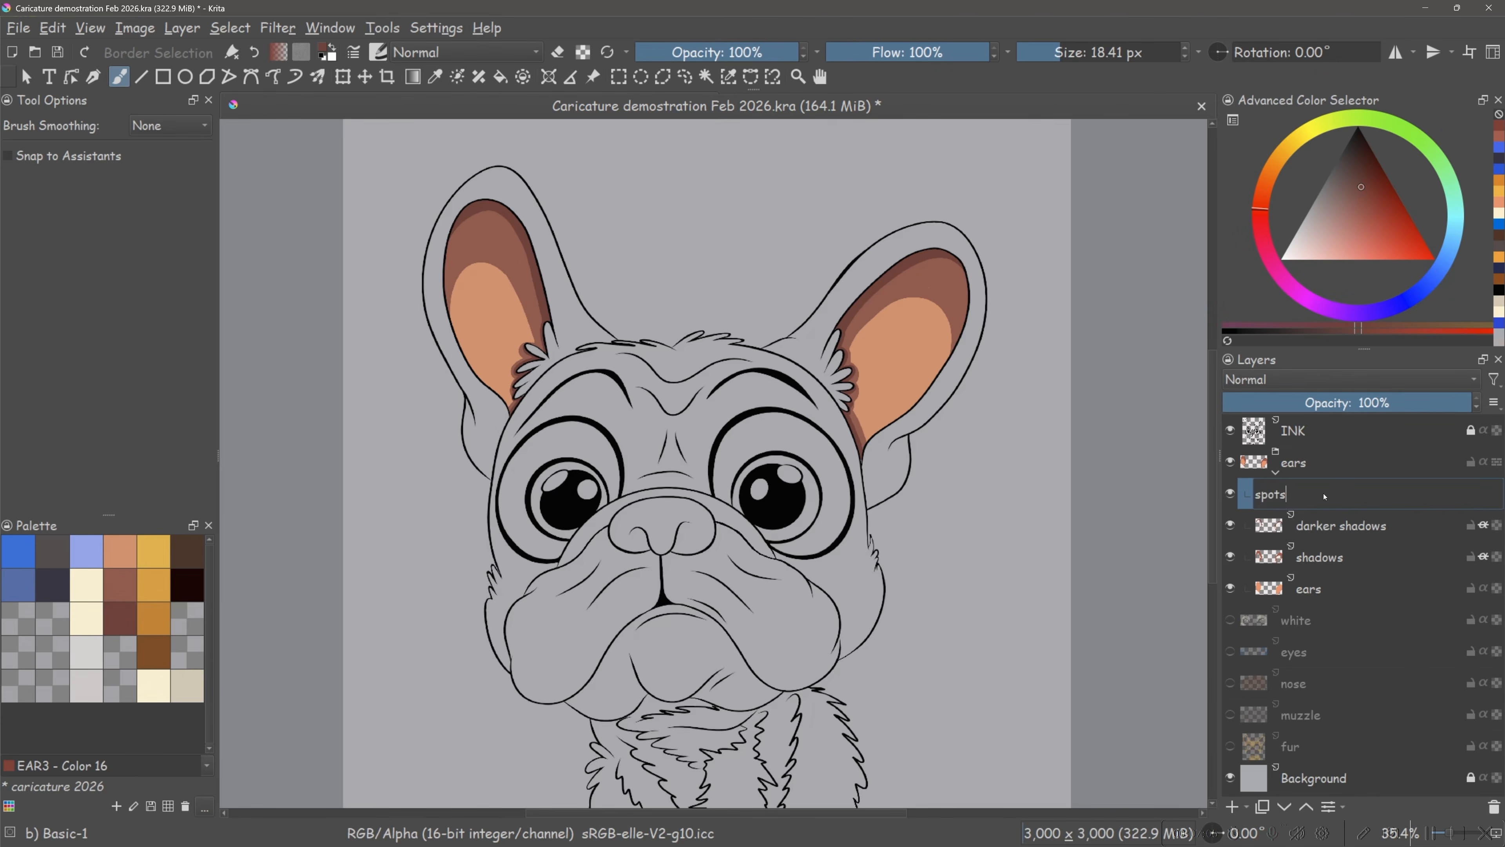
key("Return")
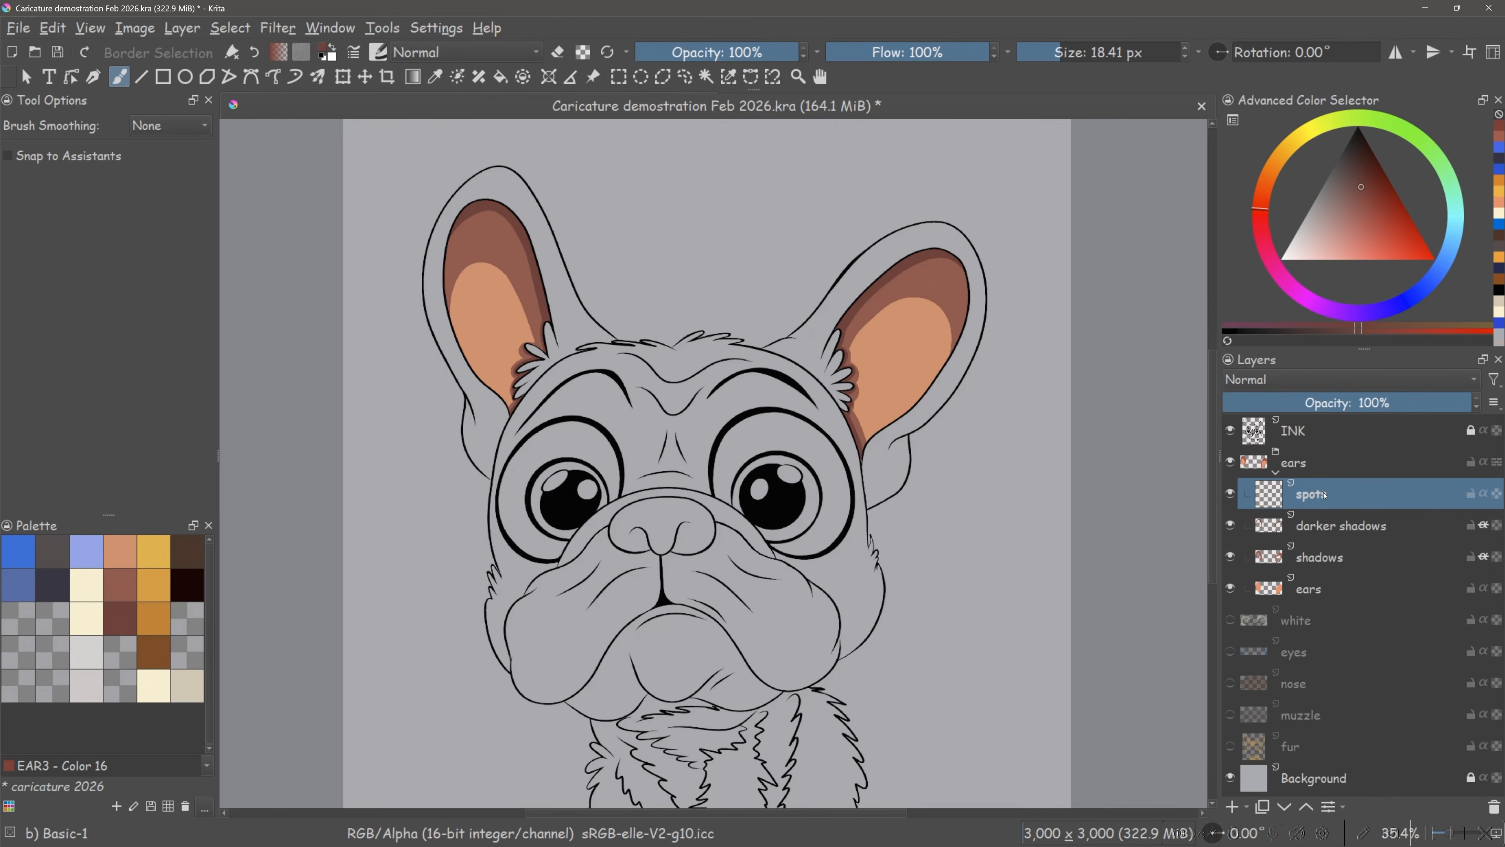
- Set the spots layer's blending mode to Overlay and its opacity to 63%
left_click(1289, 381)
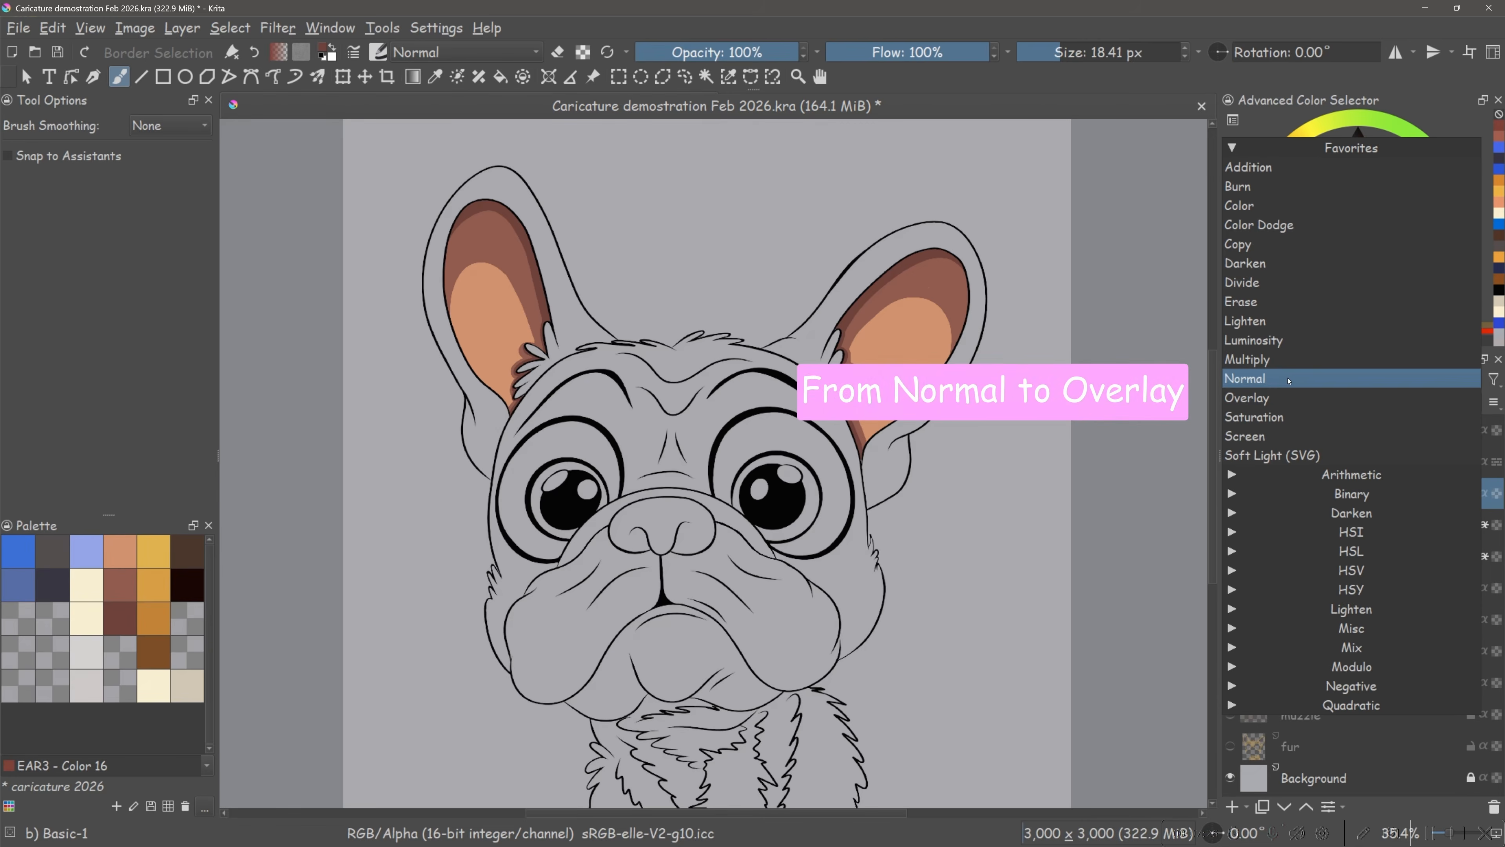
left_click(1284, 398)
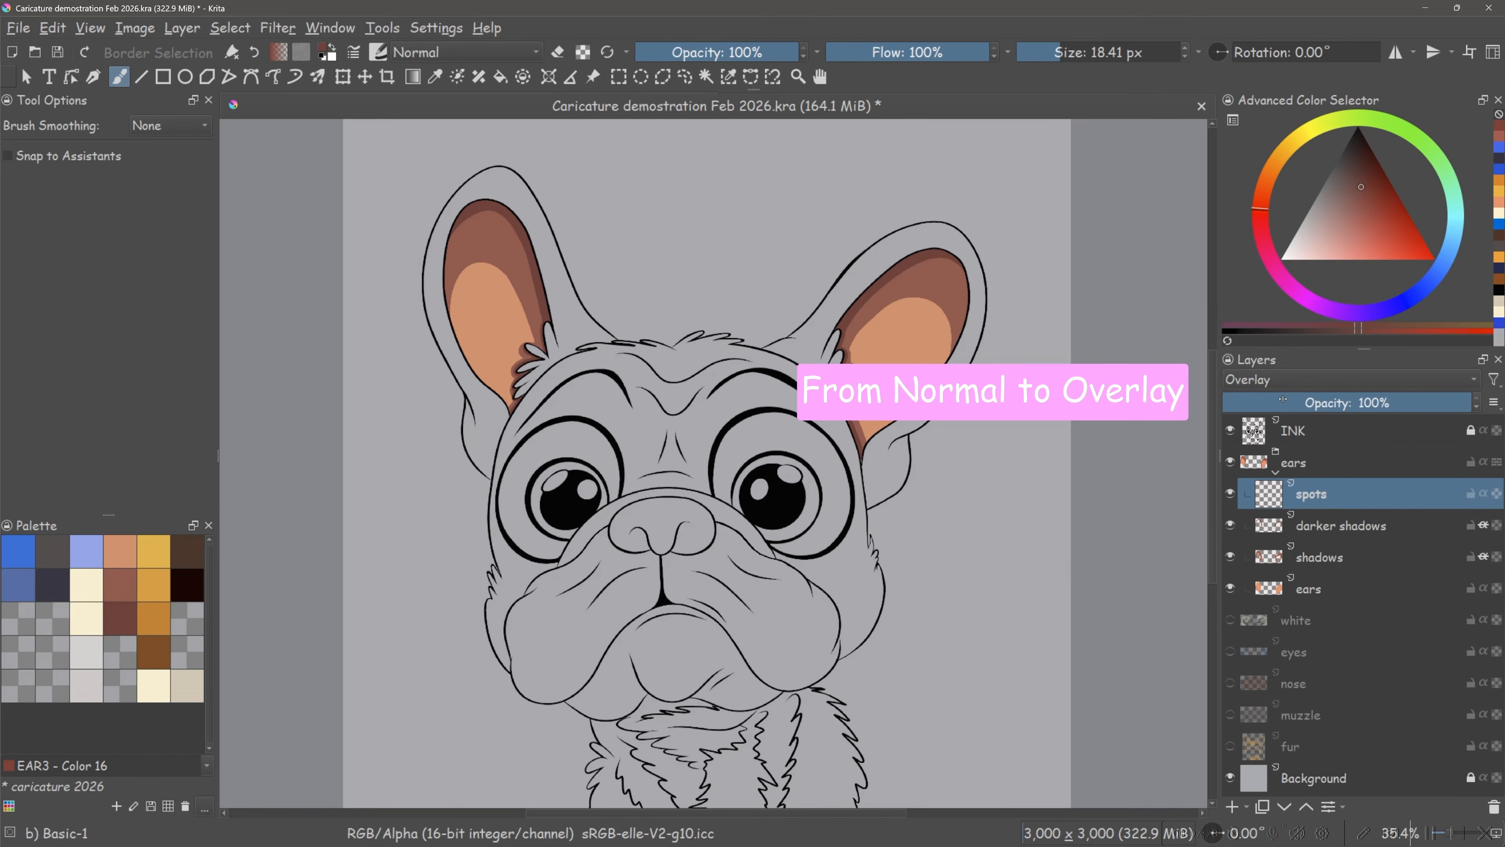
left_click_drag(1446, 403, 1379, 404)
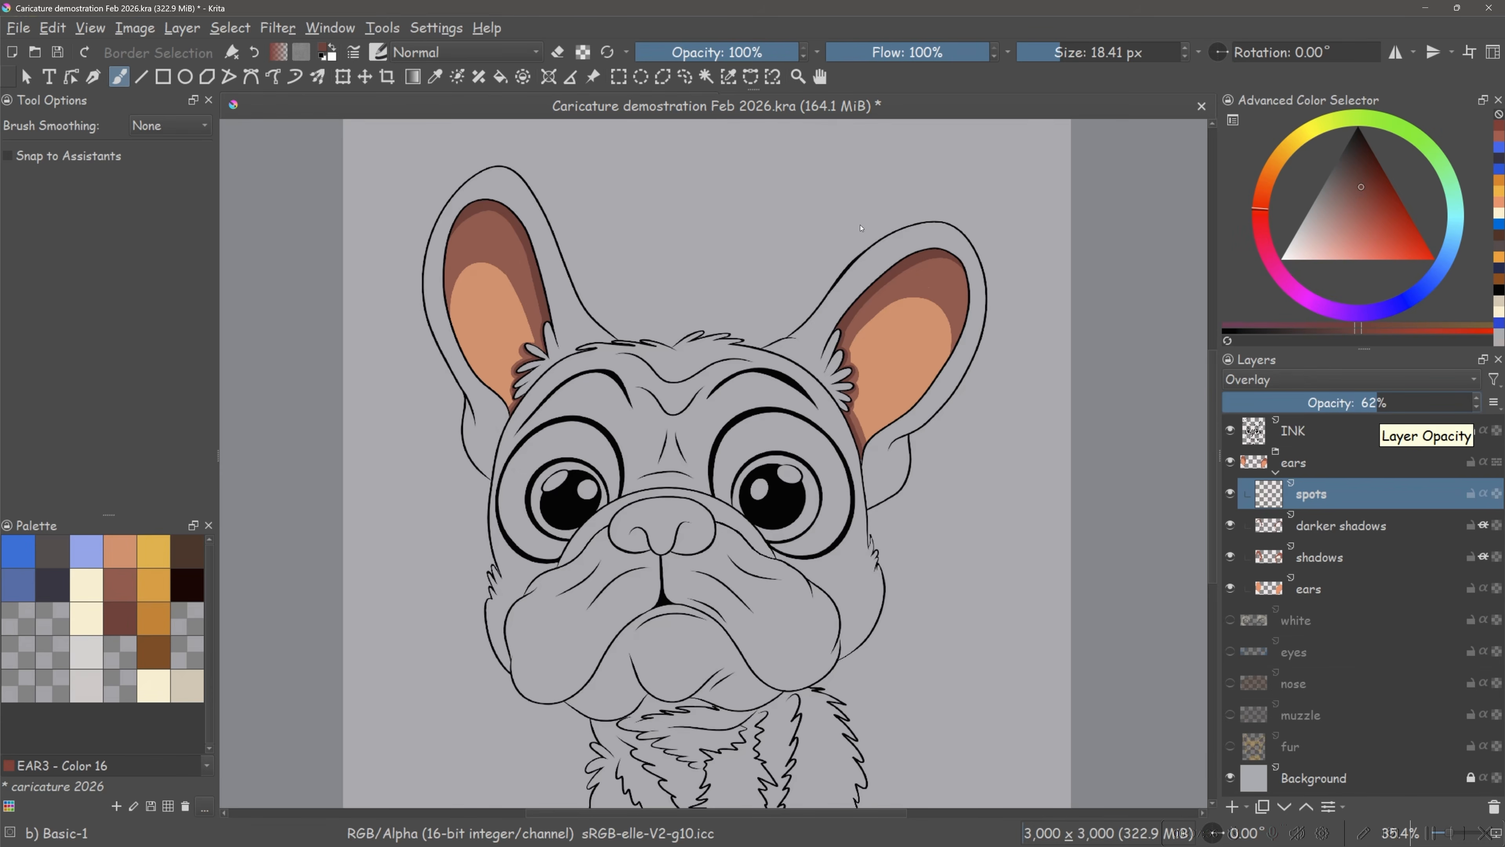
left_click(1381, 403)
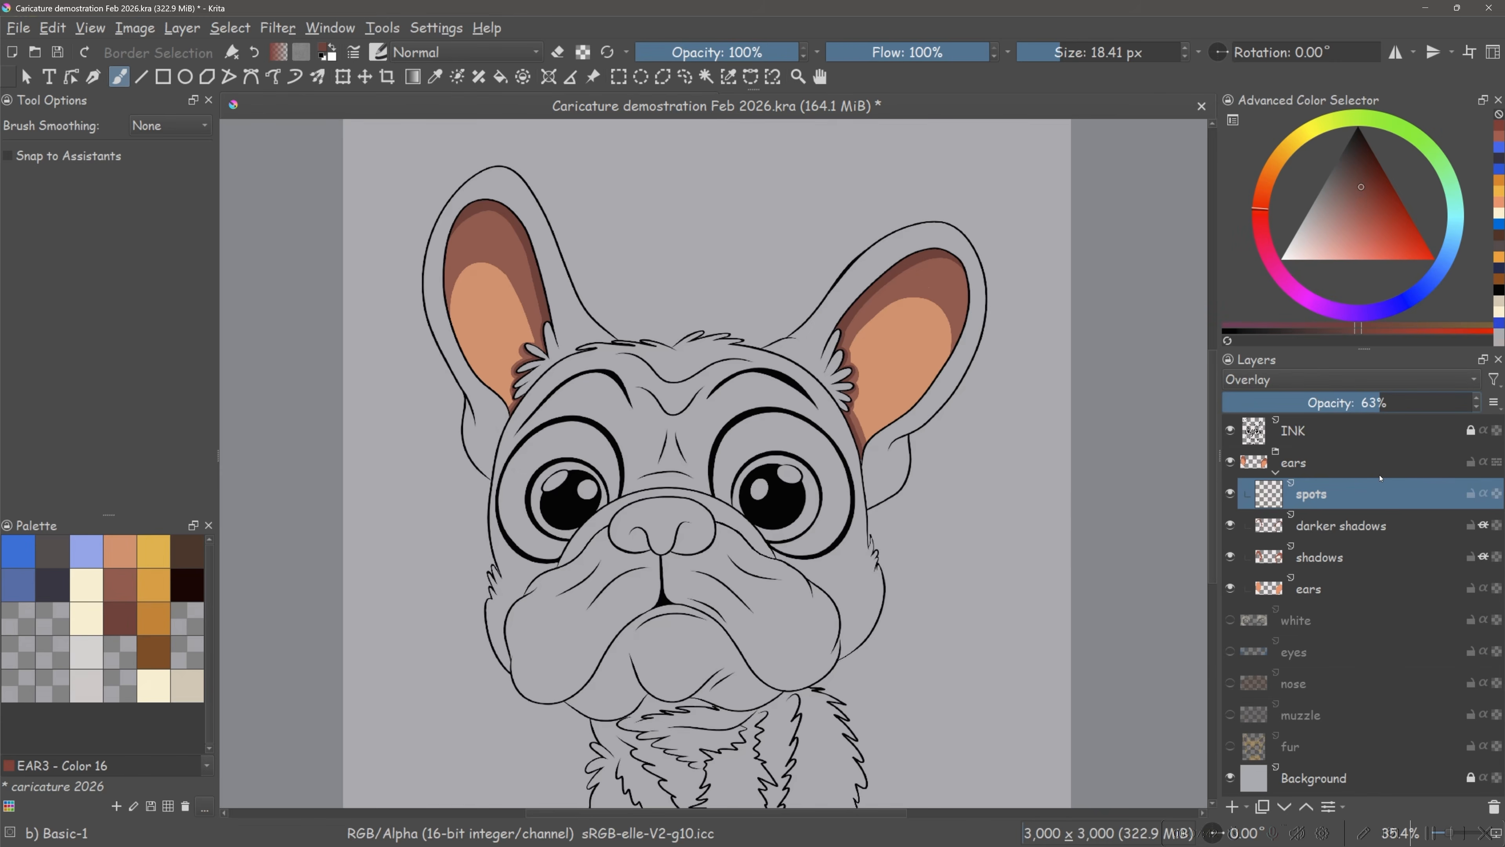
- Dab EAR3 spots of varying size inside both ears, starting at 18.41 px and enlarging the brush to 41 px
left_click(929, 285)
left_click(503, 268)
key("bracketright")
key("bracketright")
key("bracketright")
key("bracketright")
key("bracketright")
key("bracketright")
key("bracketright")
key("bracketright")
key("bracketright")
key("bracketright")
left_click(892, 351)
left_click(904, 292)
left_click(942, 312)
left_click(908, 381)
left_click(868, 411)
left_click(502, 381)
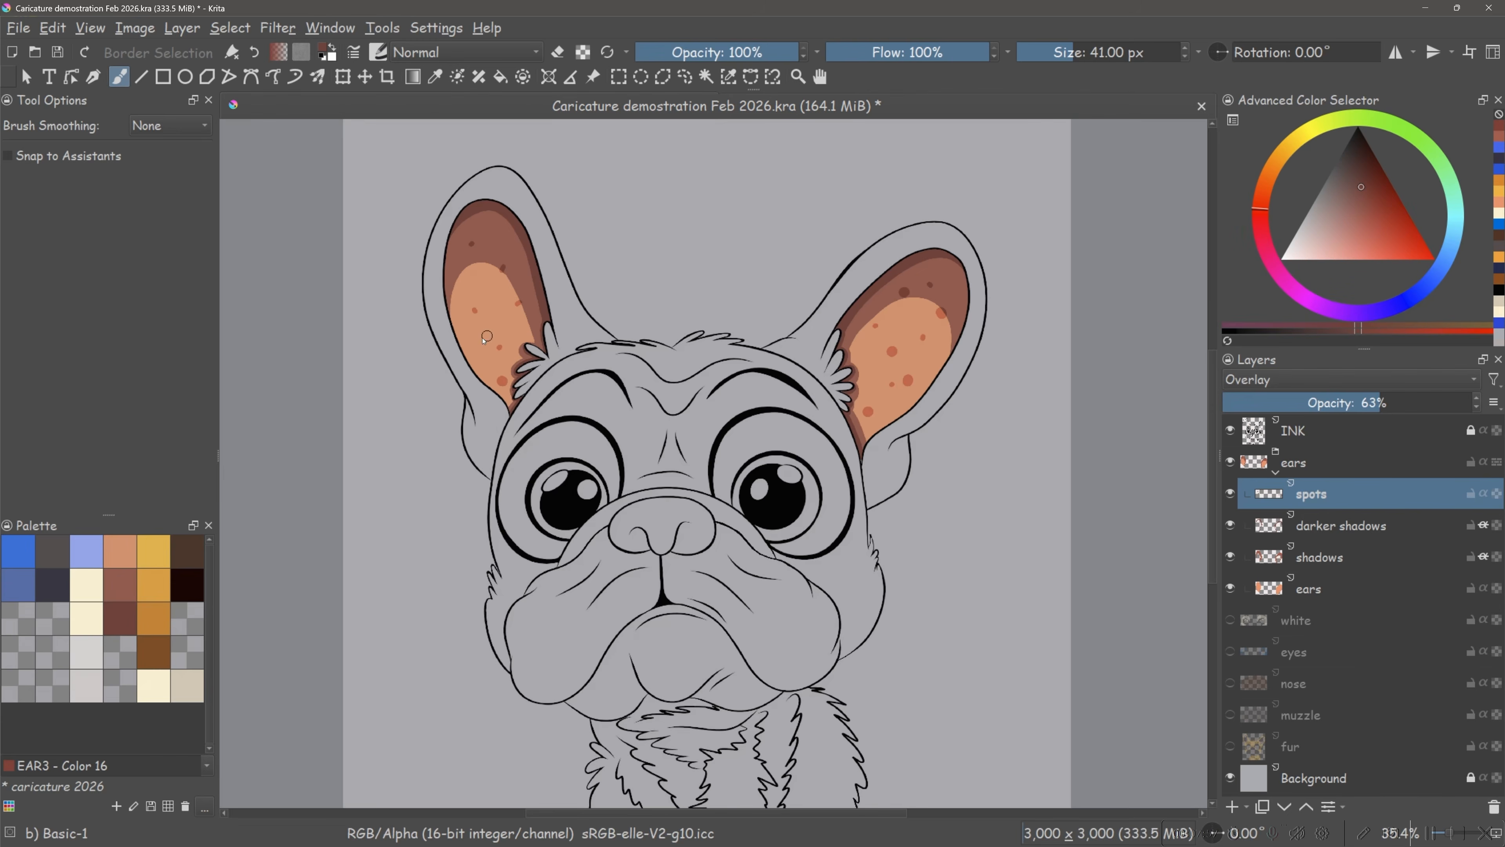
left_click(482, 339)
left_click(495, 297)
left_click(456, 280)
left_click(494, 224)
- Enlarge the brush to 63 px and dab larger EAR3 spots between the existing ones in both ears
key("bracketright")
key("bracketright")
key("bracketright")
key("bracketright")
key("bracketright")
left_click(902, 322)
left_click(857, 357)
left_click(939, 348)
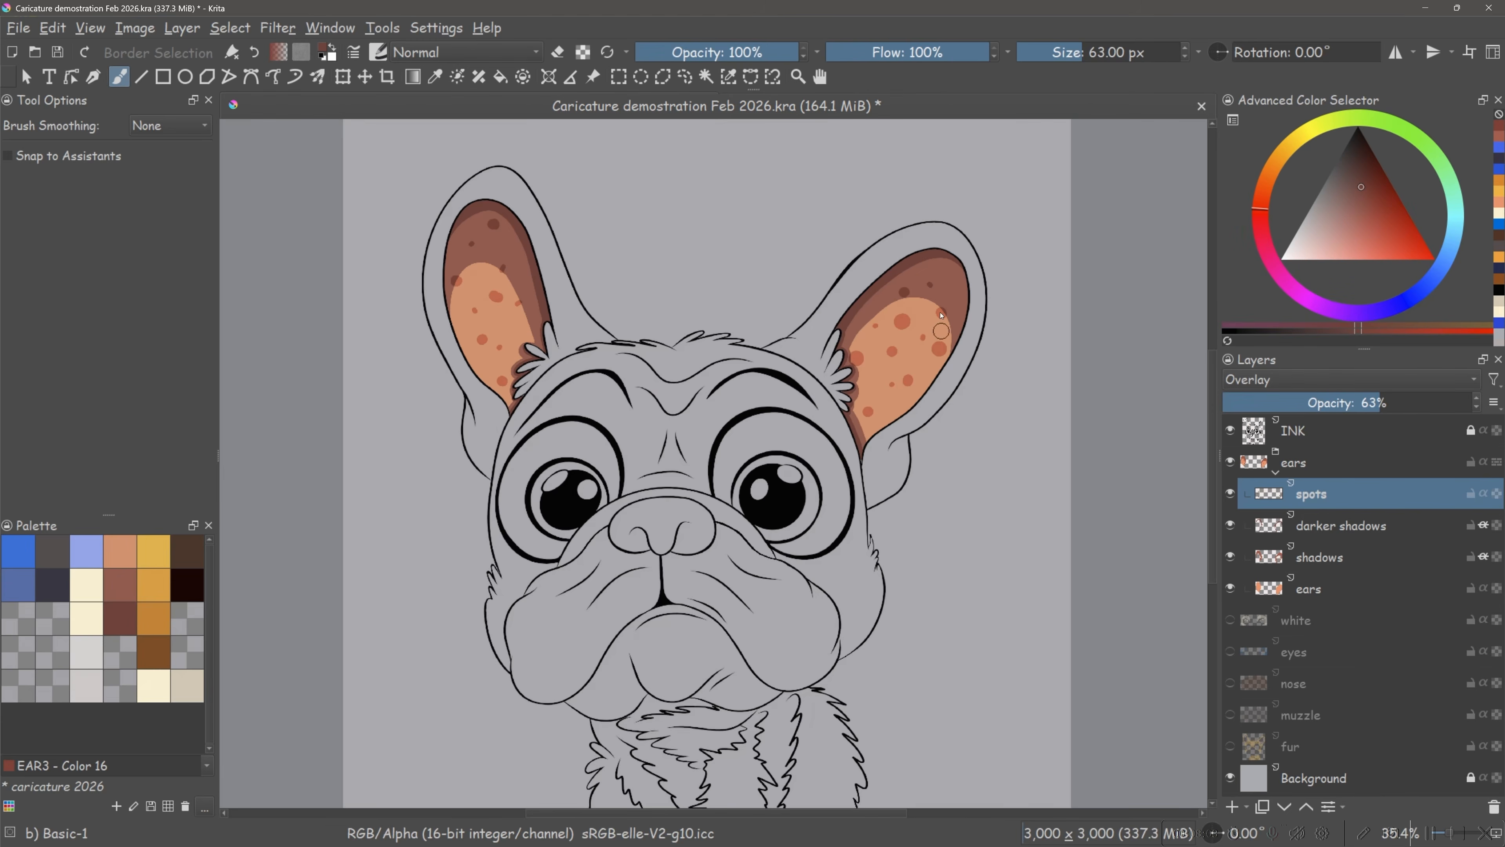
left_click(479, 279)
left_click(464, 326)
left_click(519, 259)
left_click(868, 374)
- Reduce the brush to 35 px in painting mode and dab one more smaller spot inside each ear
key("e")
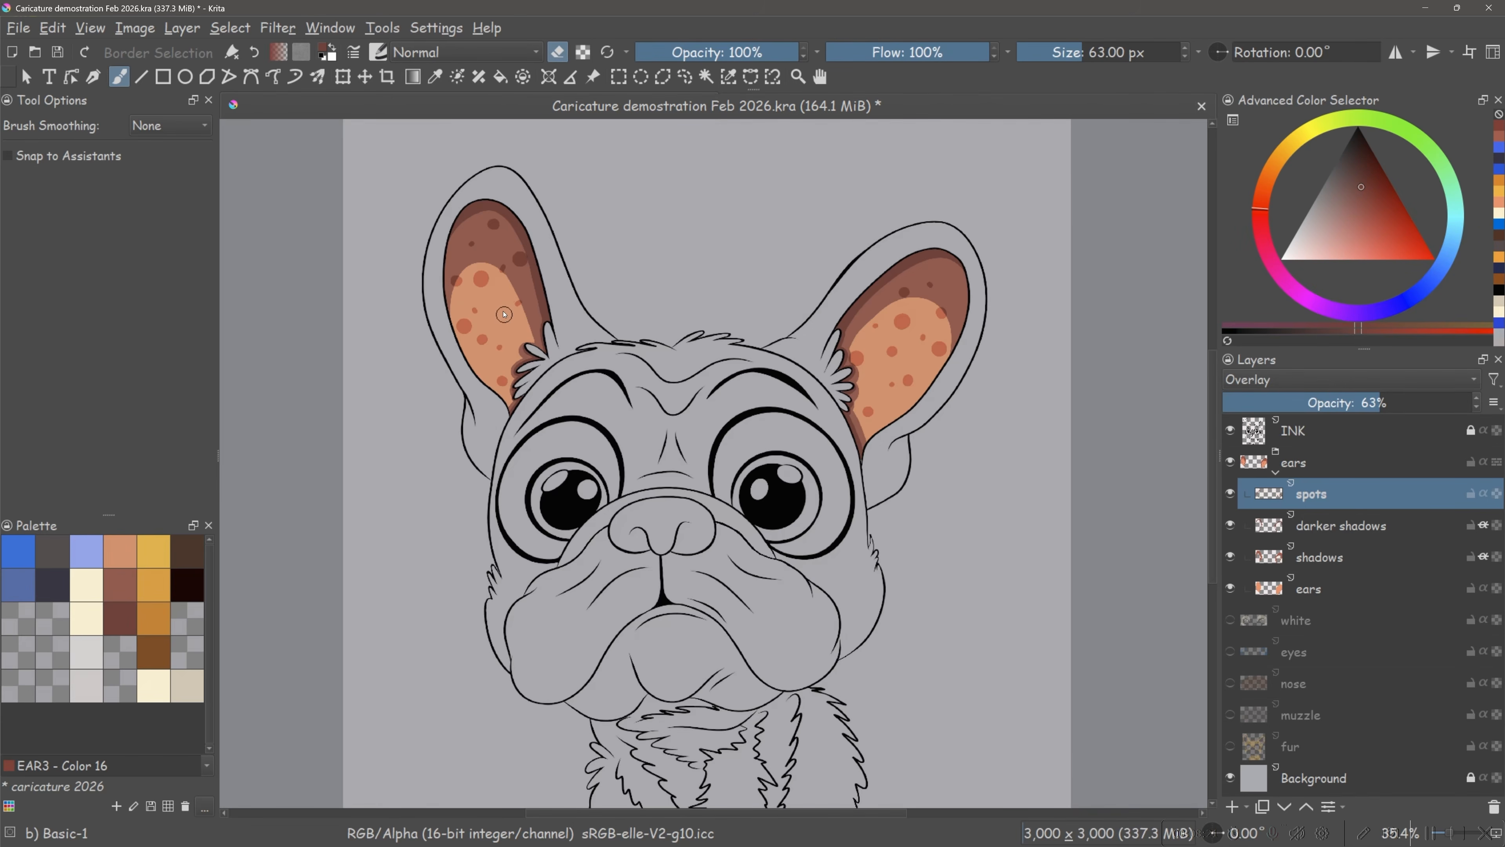
key("e")
key("[")
key("[")
key("[")
key("[")
key("[")
key("[")
key("[")
key("[")
left_click(496, 300)
left_click(875, 375)
- Show the white layer, turn it into a clipping group named "white" and rename its mask layer "shadows"
left_click(1275, 473)
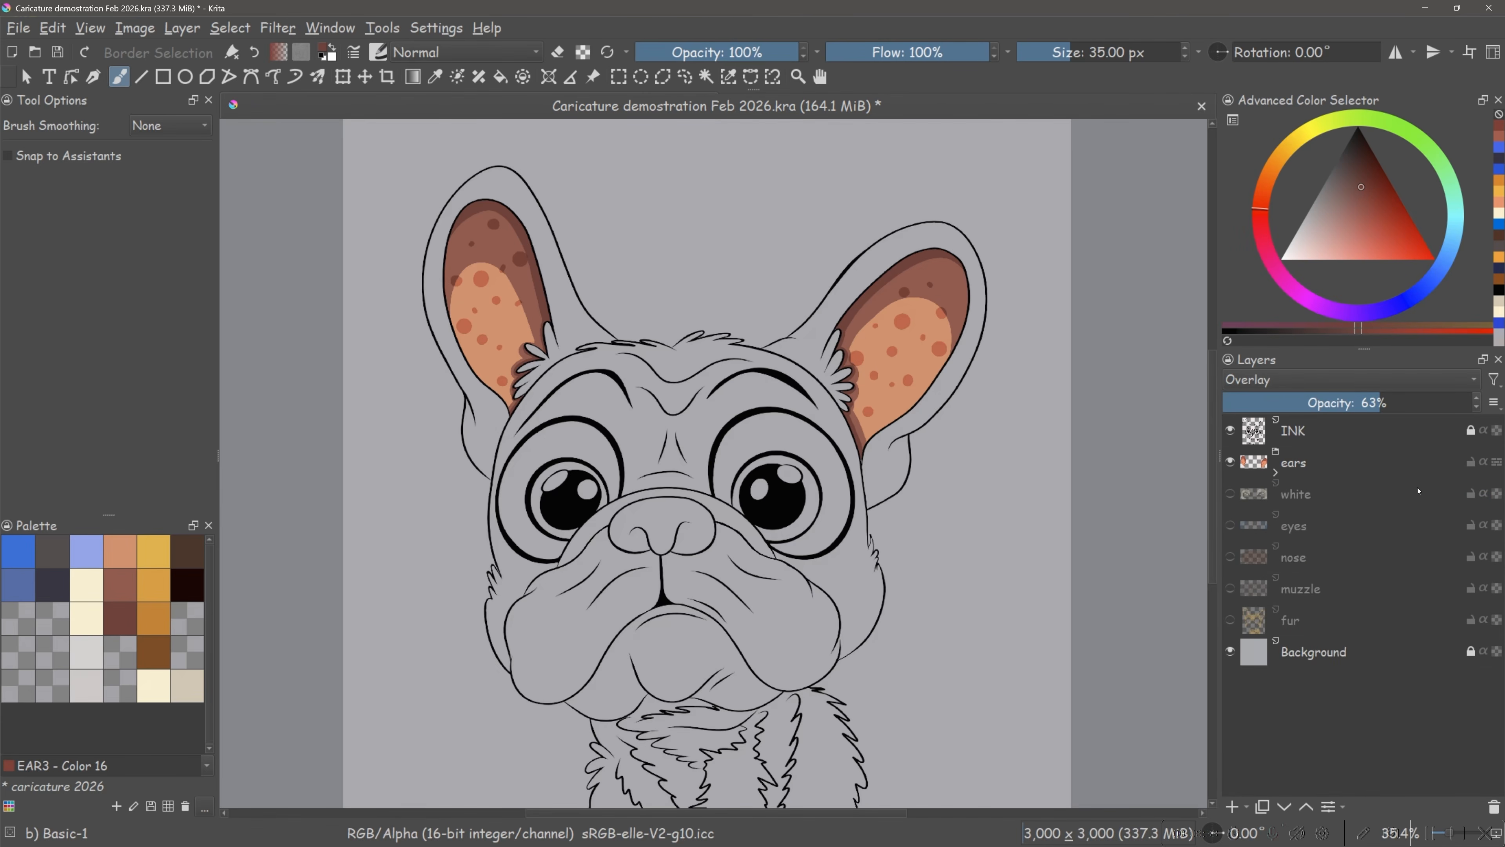
left_click(1298, 497)
left_click(1230, 495)
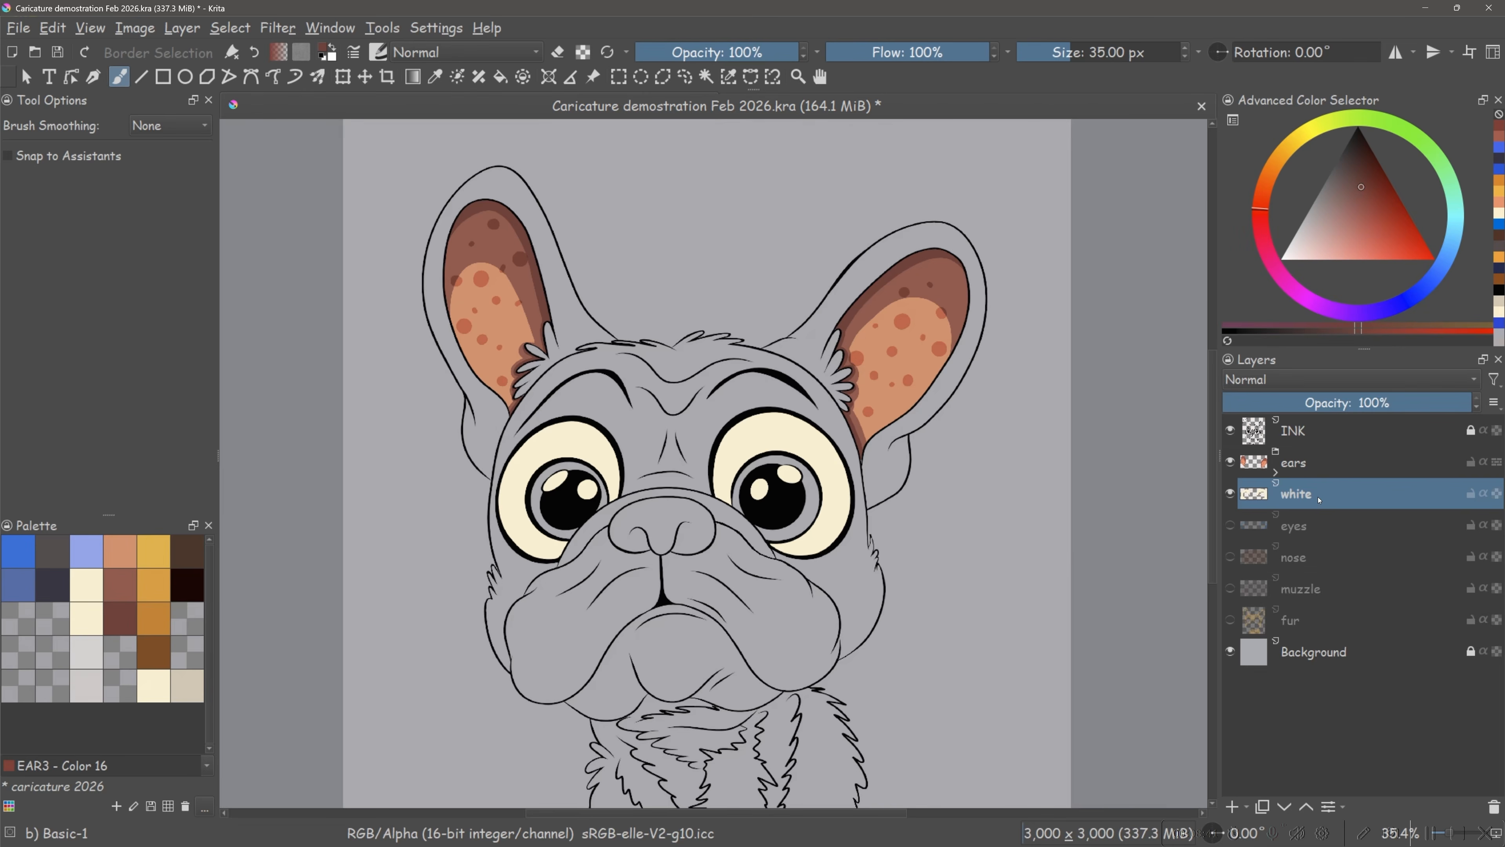
key("ctrl+shift+g")
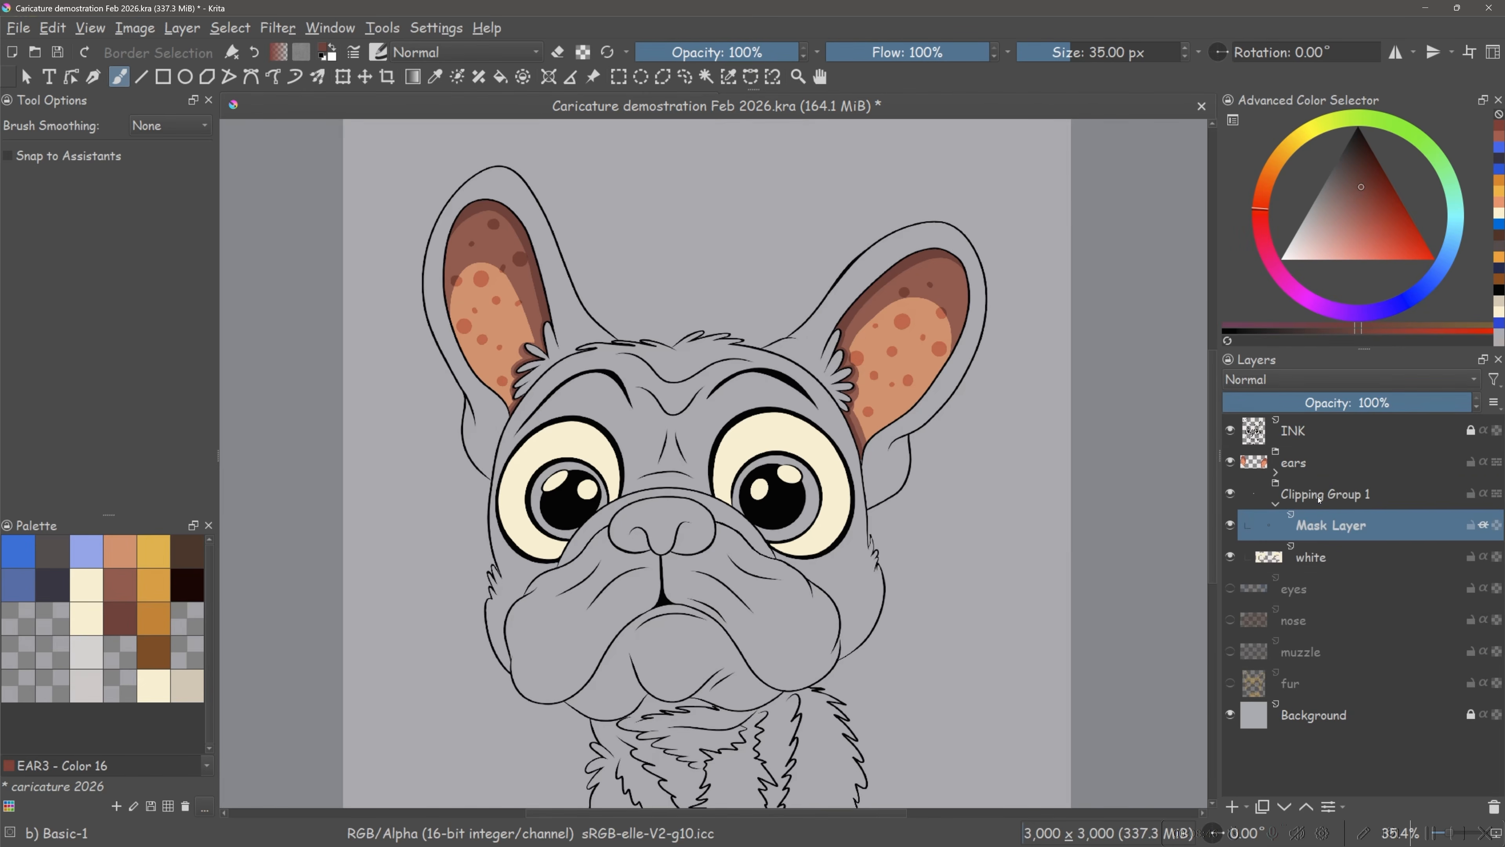
double_click(1319, 494)
type("white")
key("Return")
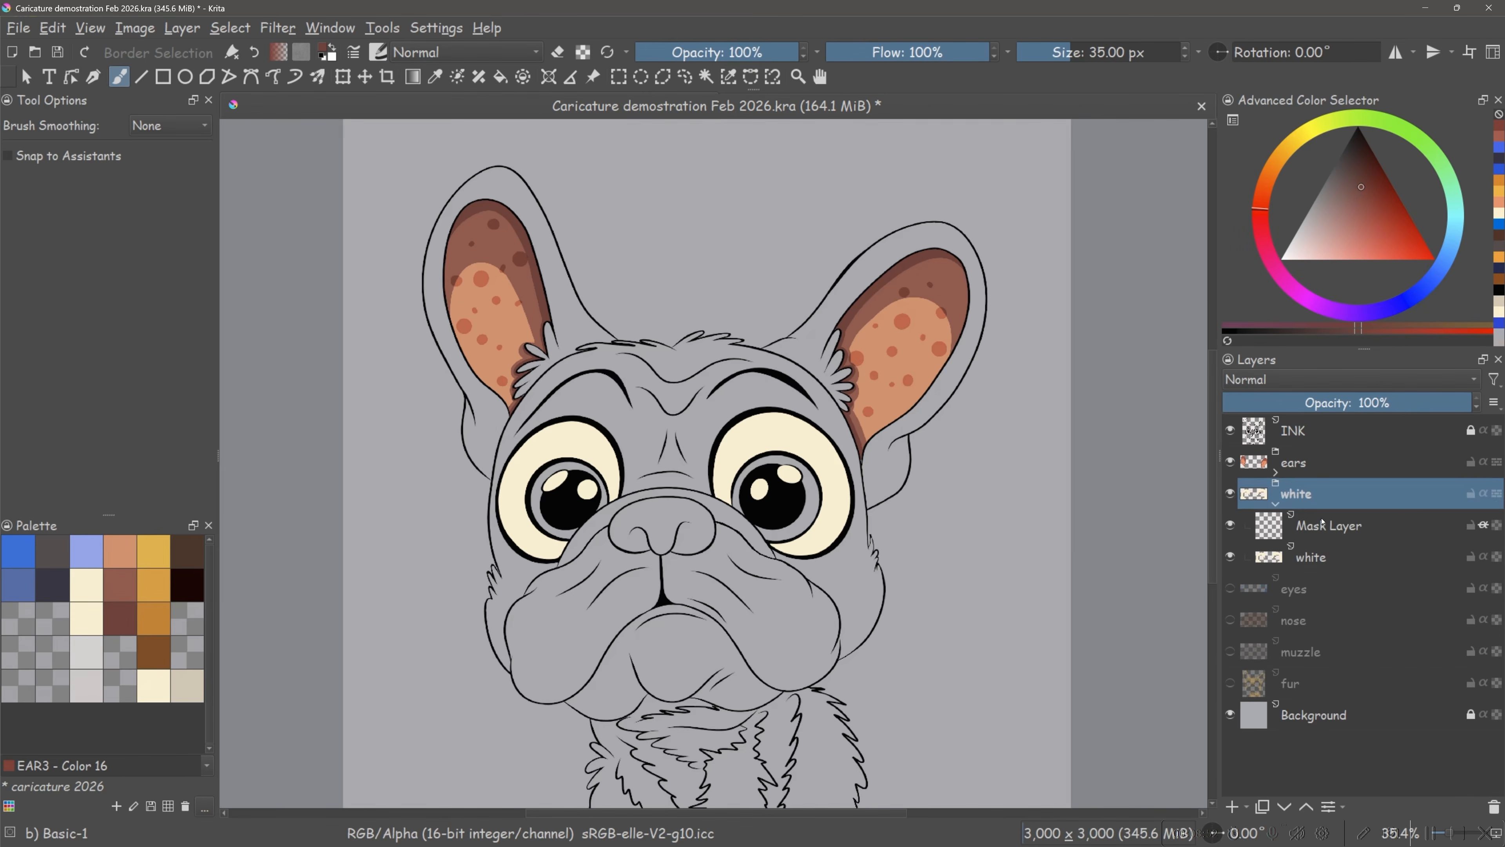
double_click(1323, 525)
type("shadows")
key("Return")
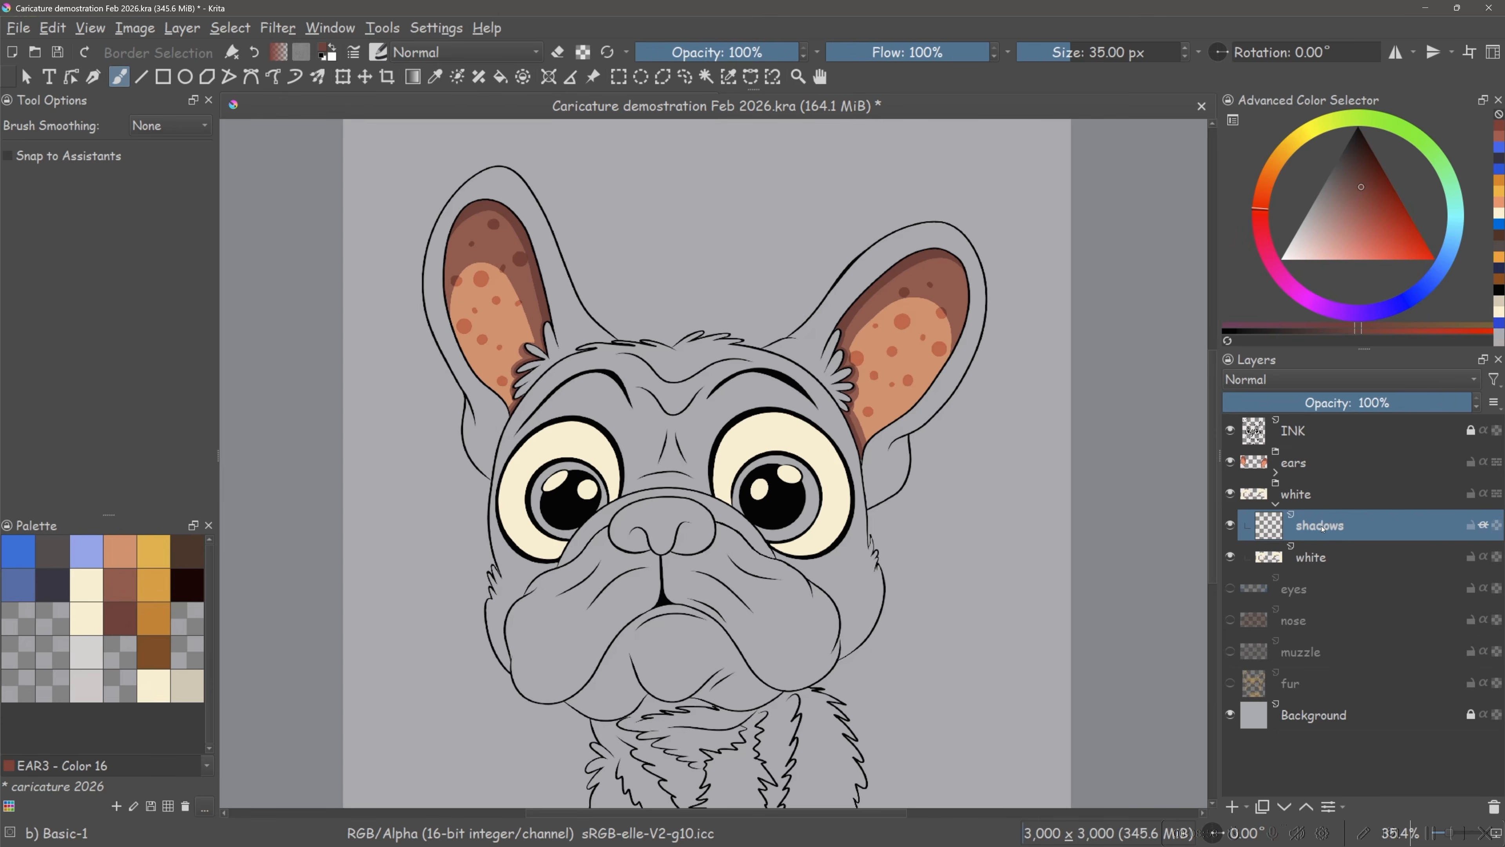
- Paint Shadow eye shading along the outer rims of both eye whites with the 35 px brush
left_click(81, 650)
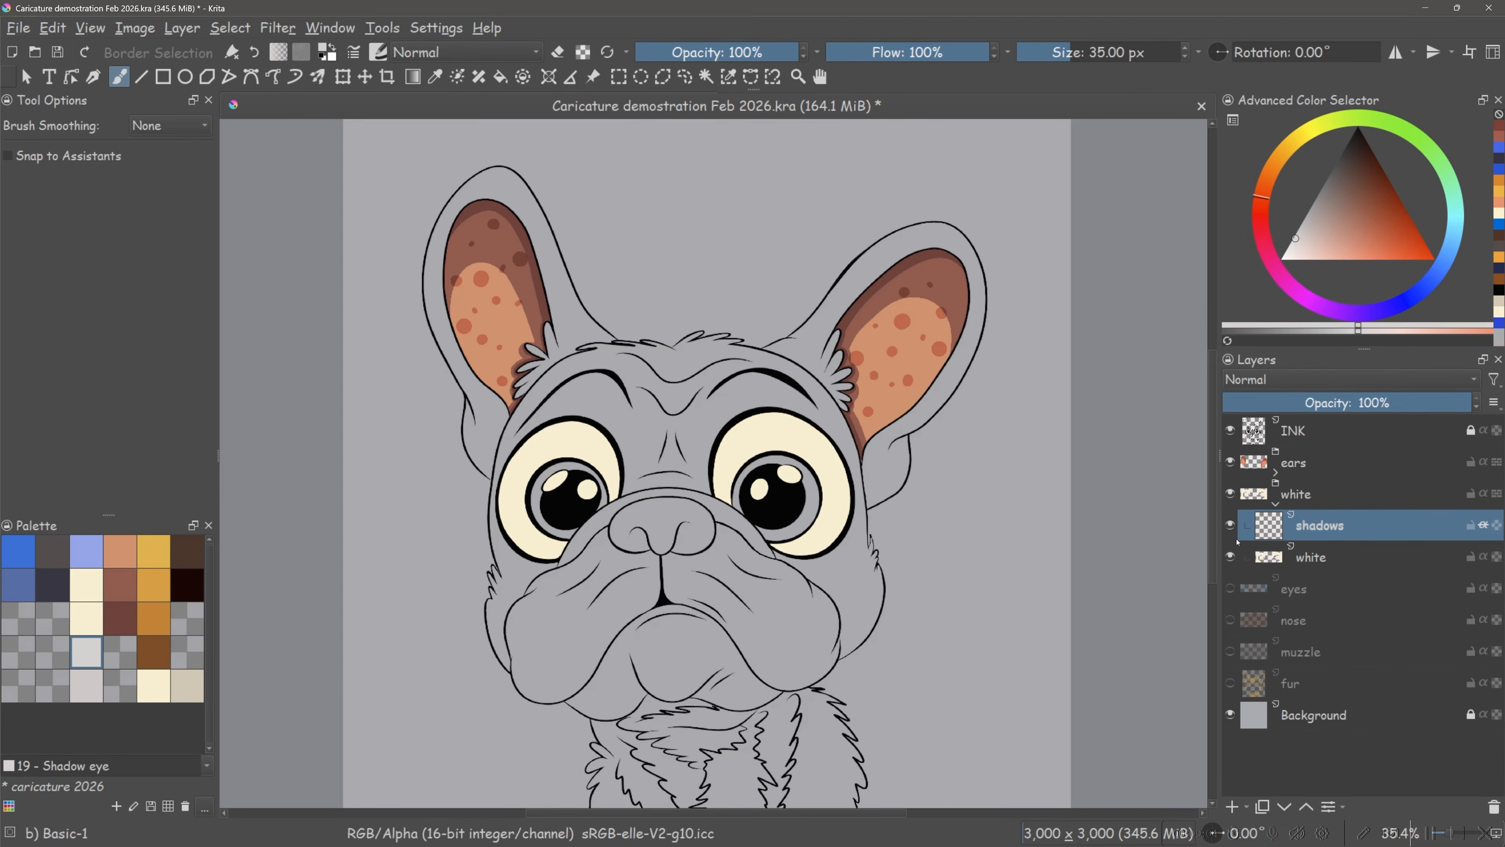
mouse_move(620, 504)
left_mouse_down()
mouse_move(613, 450)
mouse_move(585, 426)
mouse_move(538, 435)
mouse_move(503, 483)
mouse_move(551, 560)
left_mouse_up()
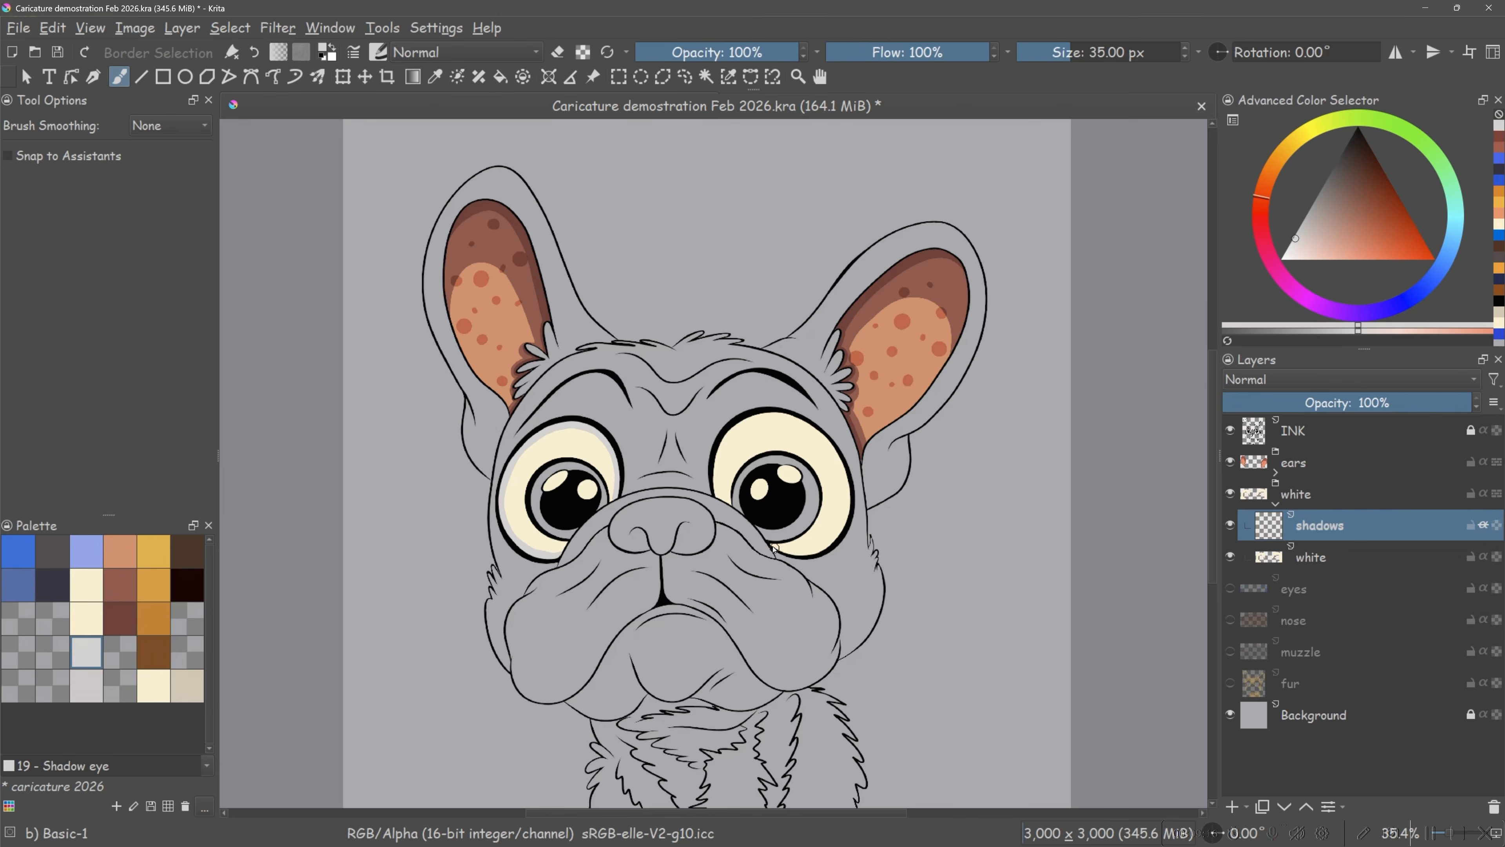
mouse_move(771, 552)
left_mouse_down()
mouse_move(835, 538)
mouse_move(847, 486)
mouse_move(827, 443)
mouse_move(789, 415)
mouse_move(729, 434)
mouse_move(714, 495)
left_mouse_up()
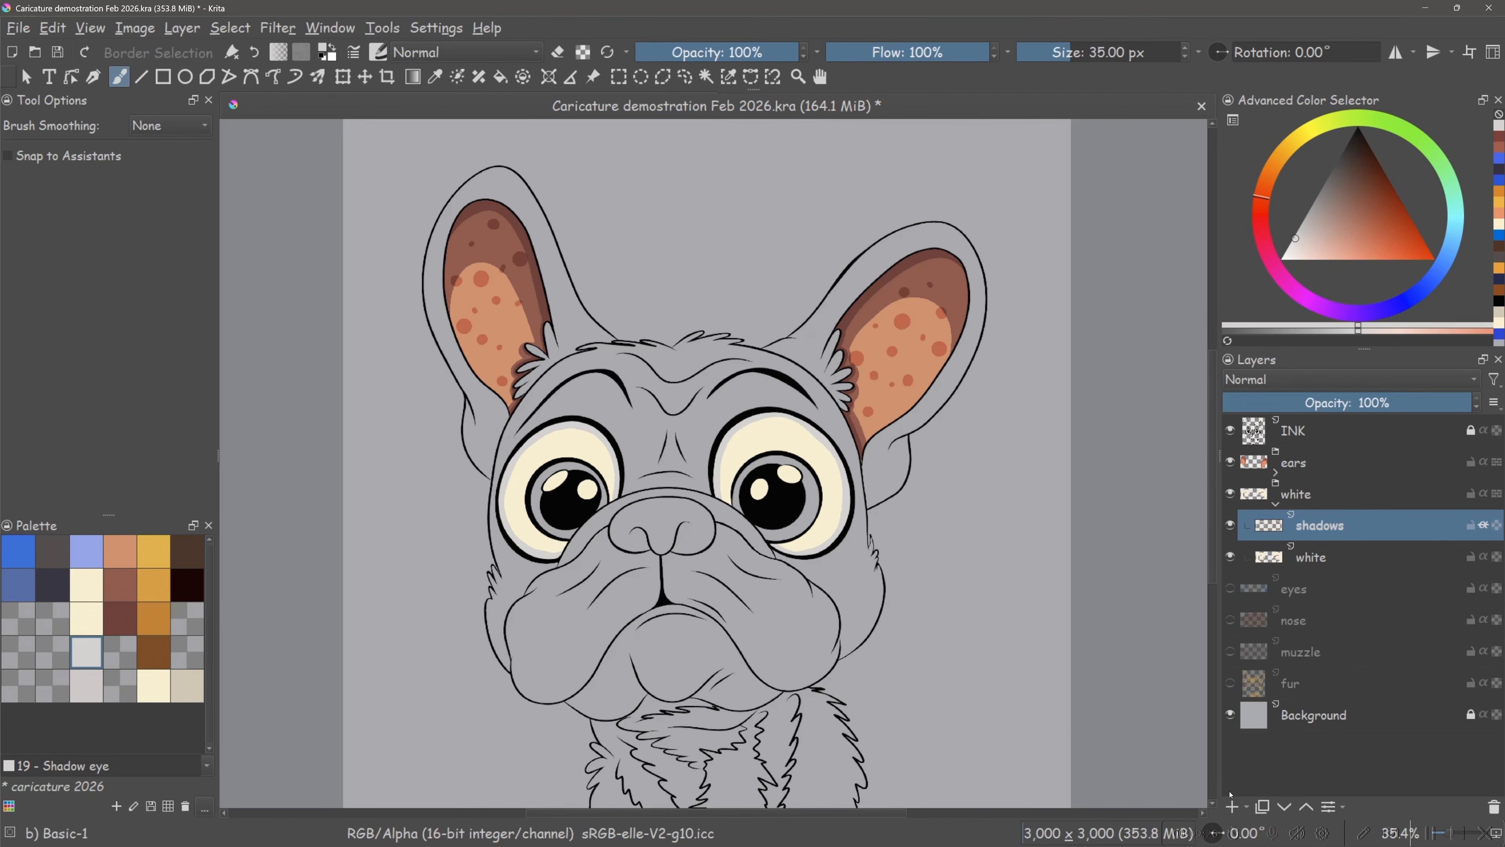
- Add a paint layer above the white group's shadows layer and name it "lighter shadows"
left_click(1232, 806)
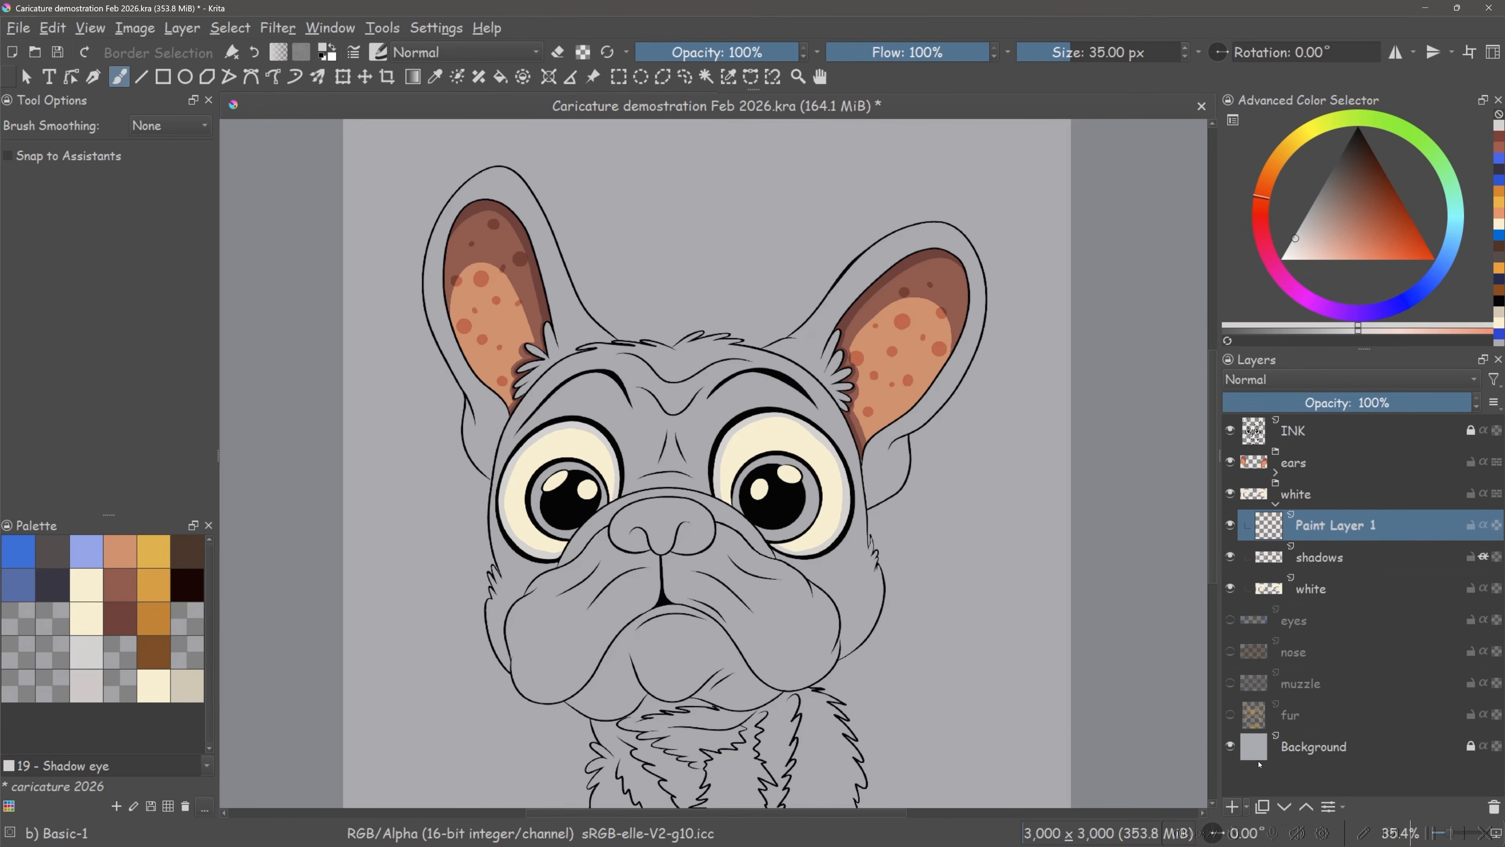
double_click(1329, 528)
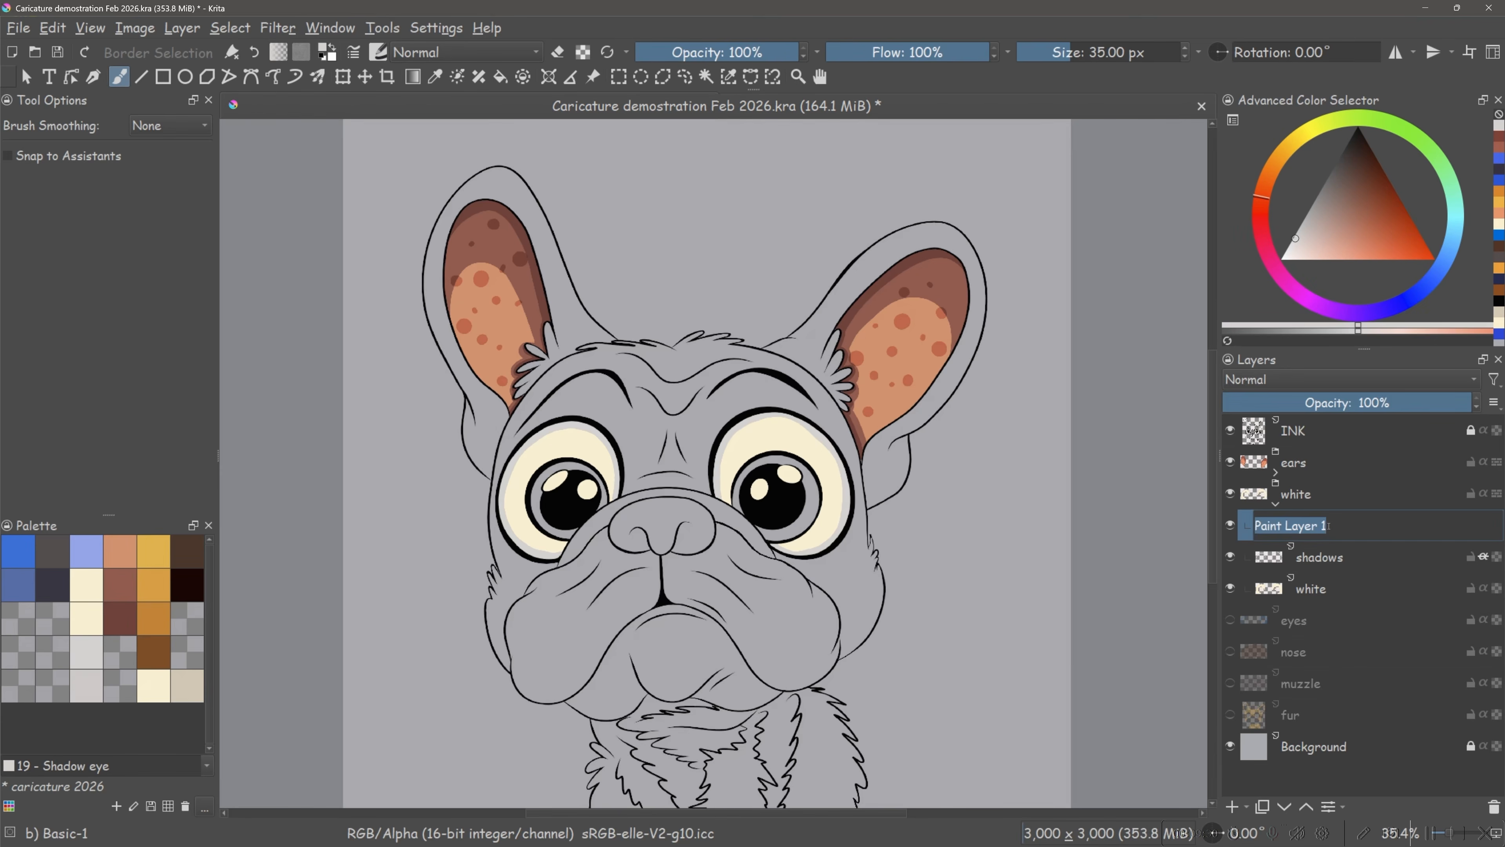
key("BackSpace")
type("ligh")
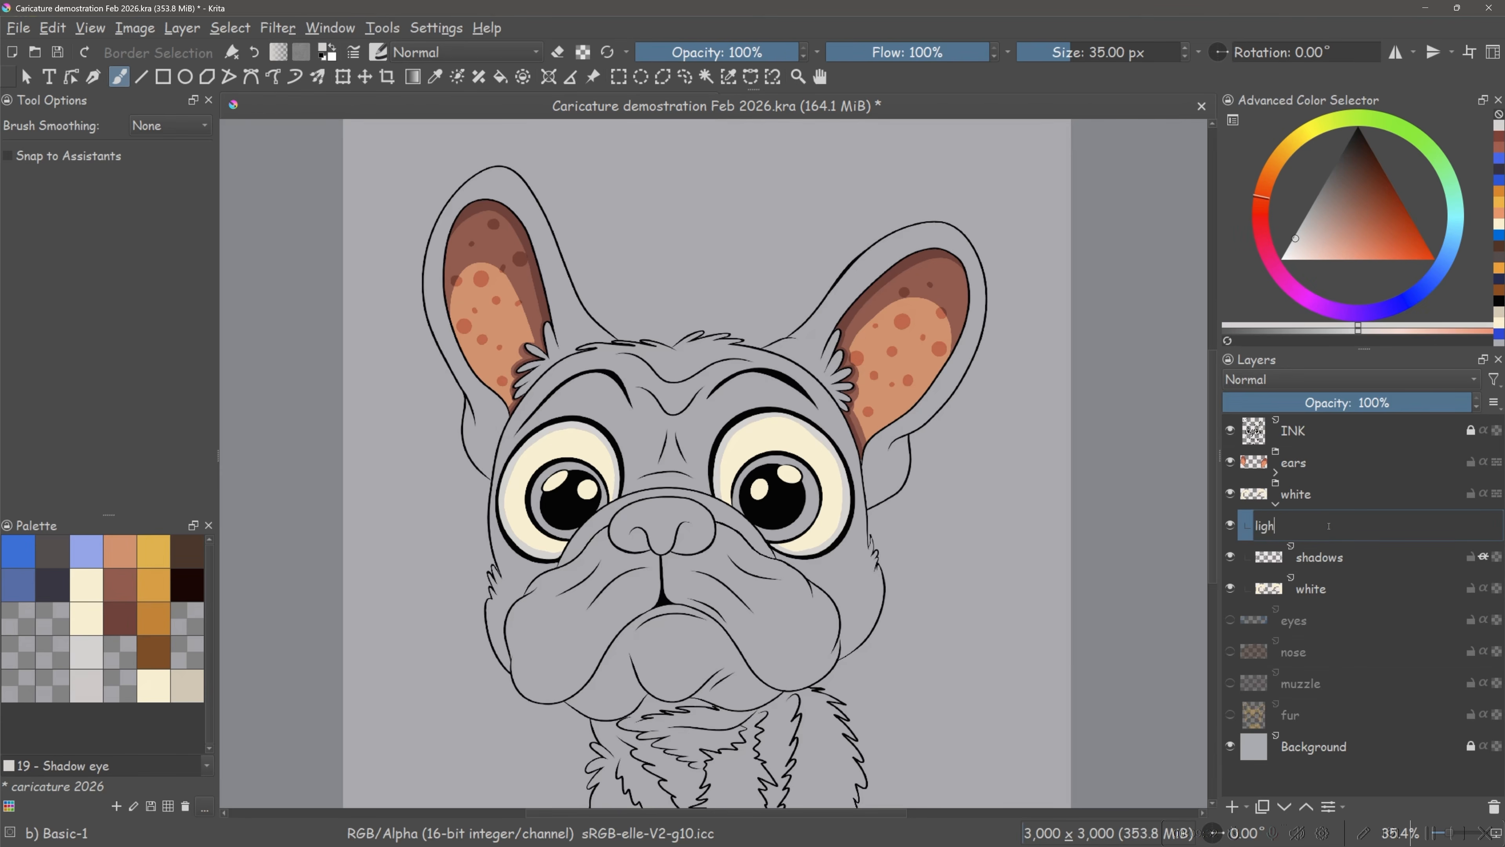
type("ter shadows")
key("Return")
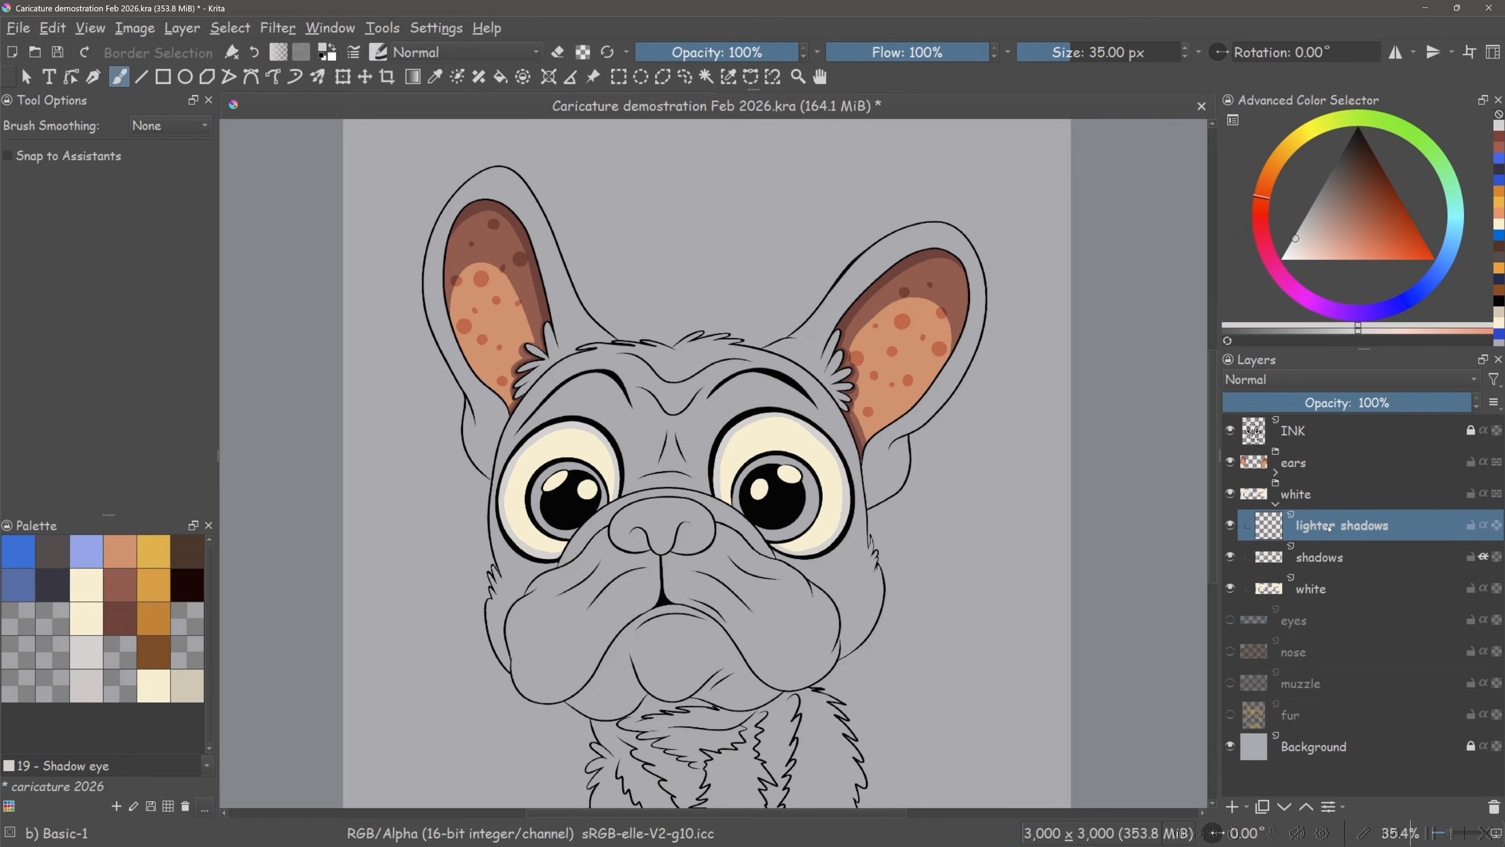
- Set the lighter shadows layer to Multiply blending with 31% opacity
left_click(1259, 383)
left_click(1266, 355)
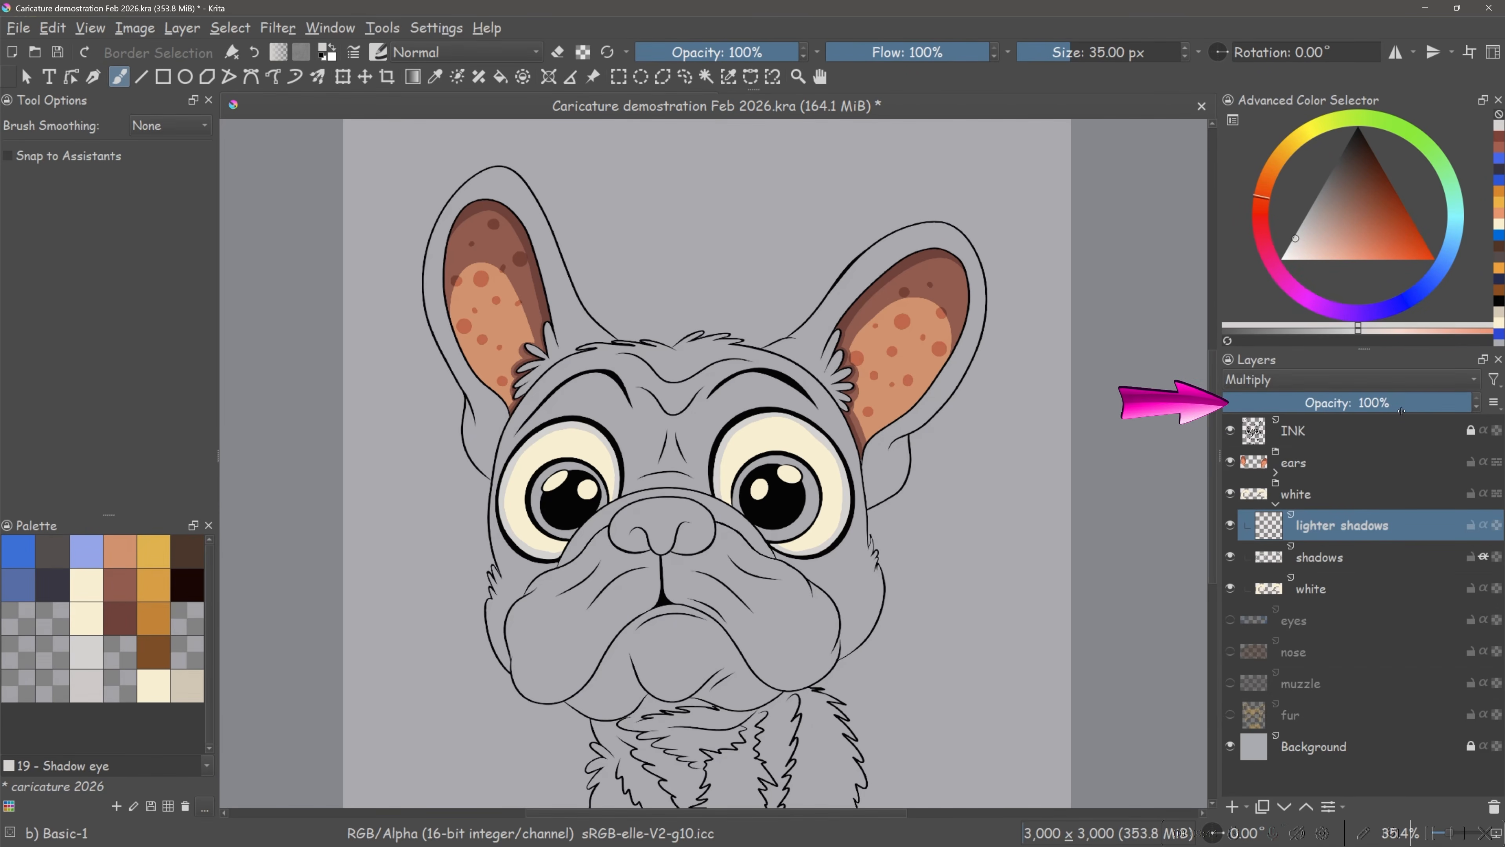
left_click_drag(1453, 398, 1302, 405)
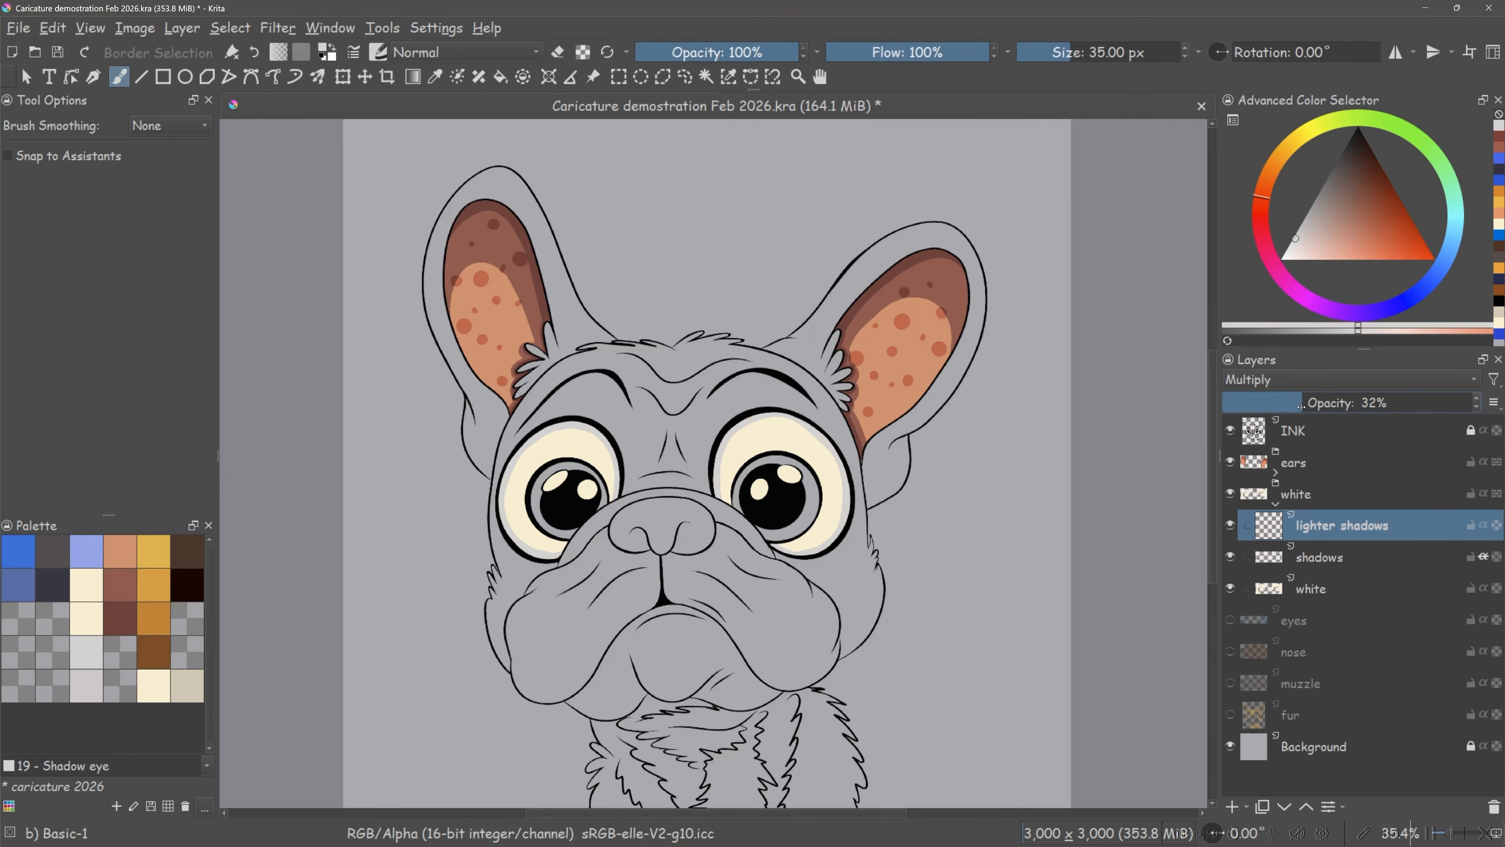
left_click(1476, 408)
- Paint soft Shadow eye shading over the upper part of both eye whites and turn on alpha inheritance for lighter shadows
mouse_move(521, 530)
left_mouse_down()
mouse_move(561, 406)
mouse_move(511, 493)
mouse_move(536, 428)
mouse_move(510, 465)
mouse_move(521, 558)
mouse_move(574, 390)
left_mouse_up()
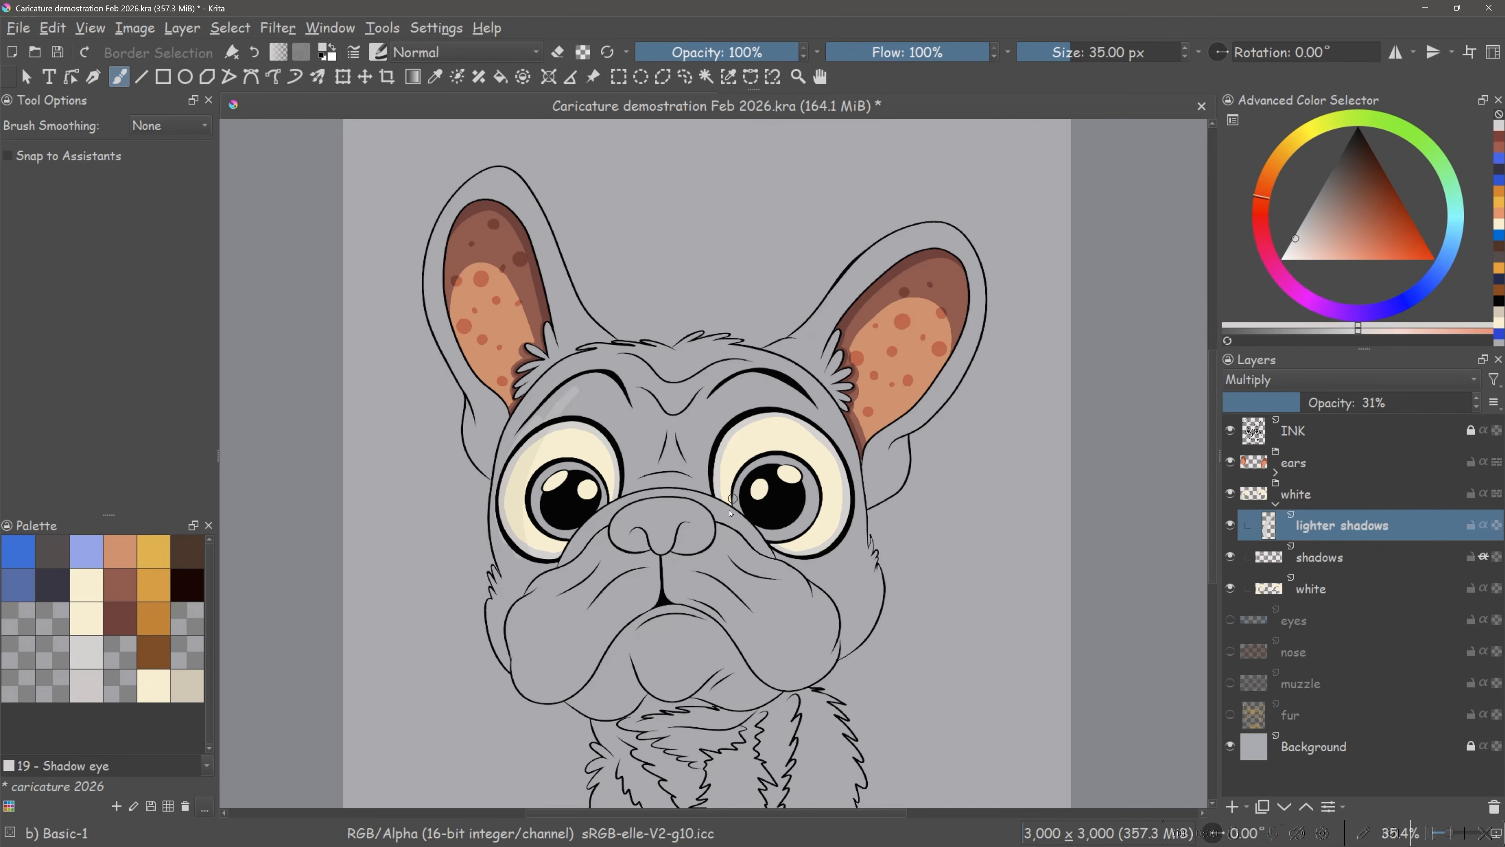
mouse_move(726, 510)
left_mouse_down()
mouse_move(768, 412)
mouse_move(721, 507)
mouse_move(759, 413)
mouse_move(716, 481)
mouse_move(751, 407)
mouse_move(708, 496)
mouse_move(771, 407)
left_mouse_up()
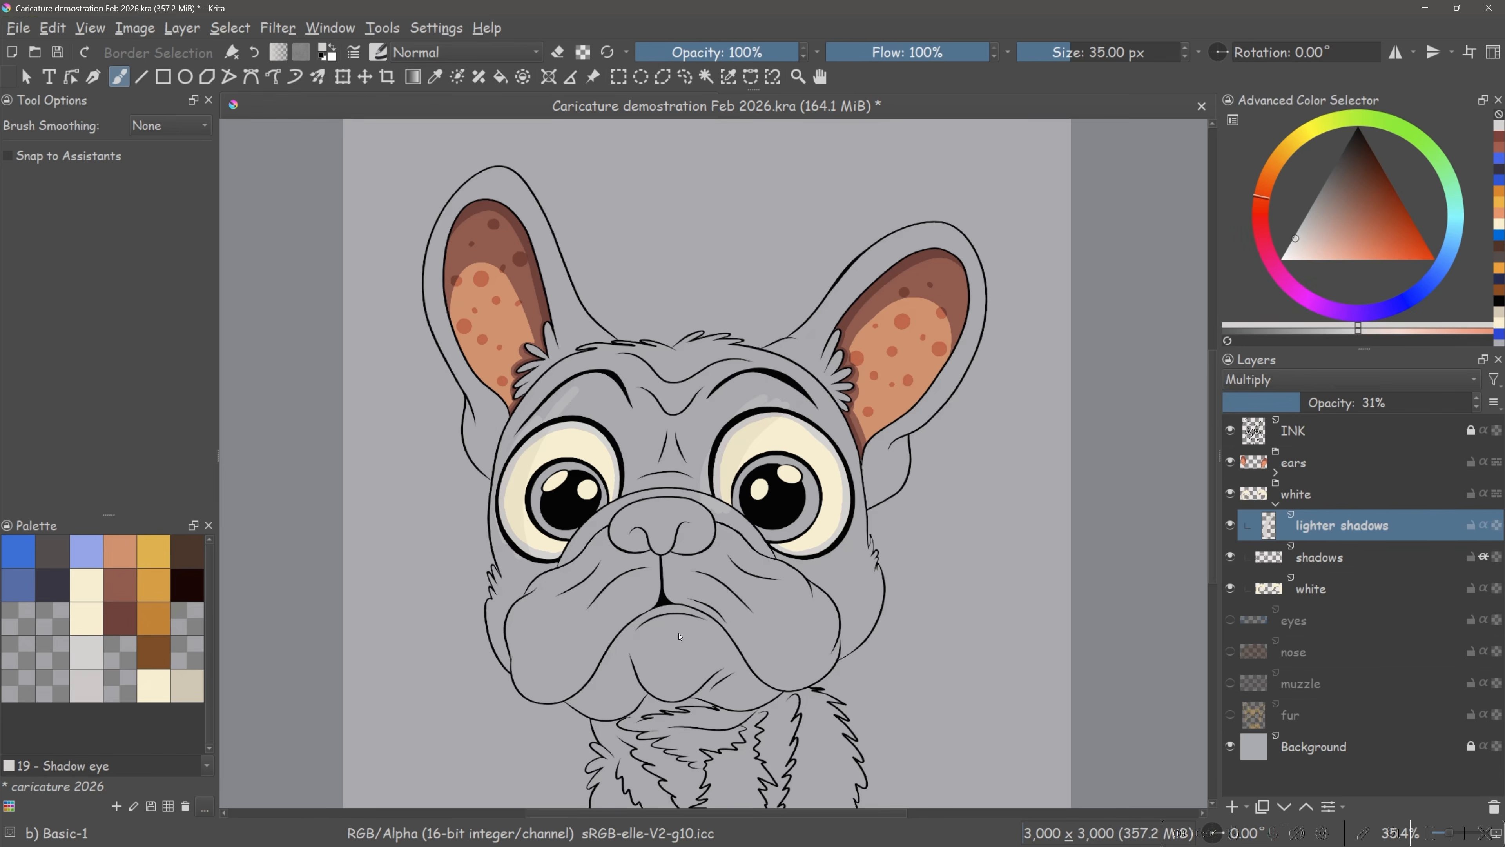
left_click(1484, 526)
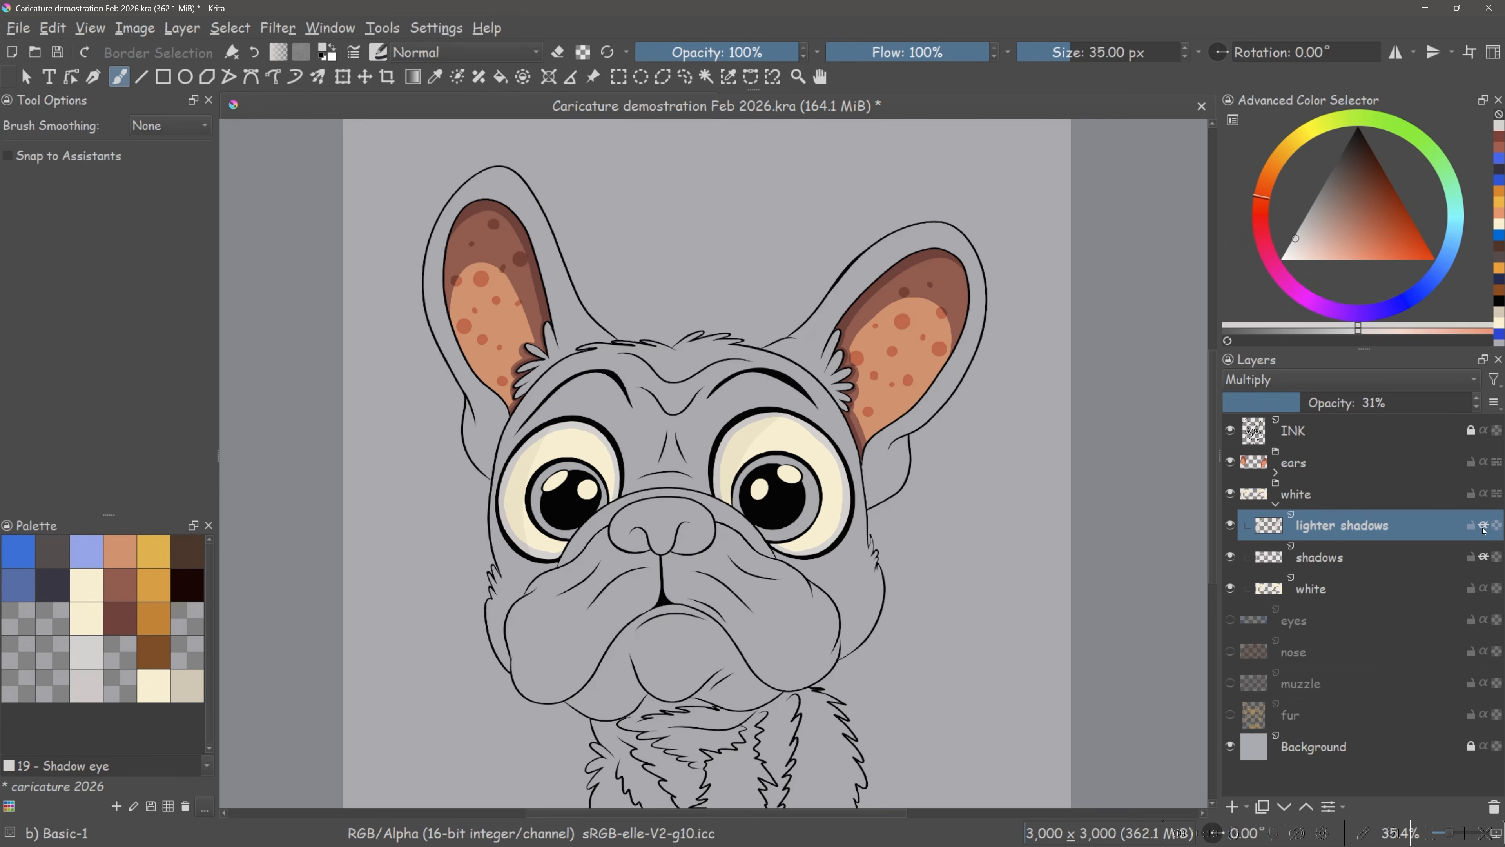
- Trim the inner edges of the lighter shading in both eyes with the brush in eraser mode
key("e")
left_click_drag(760, 434, 735, 475)
left_click_drag(538, 455, 527, 480)
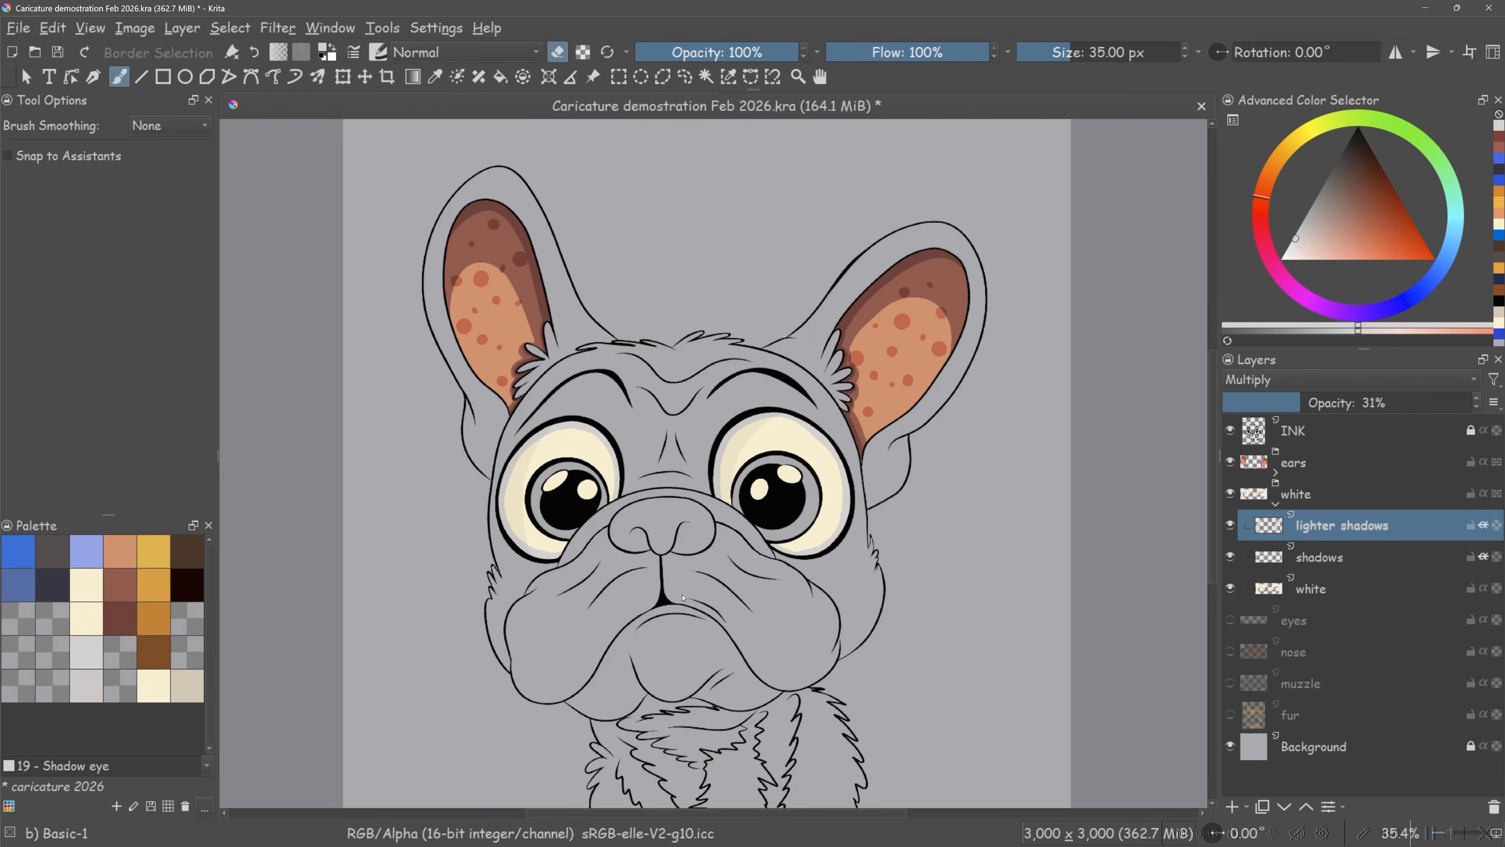
- Collapse the white group, then select the eyes layer and make it visible
left_click(1275, 505)
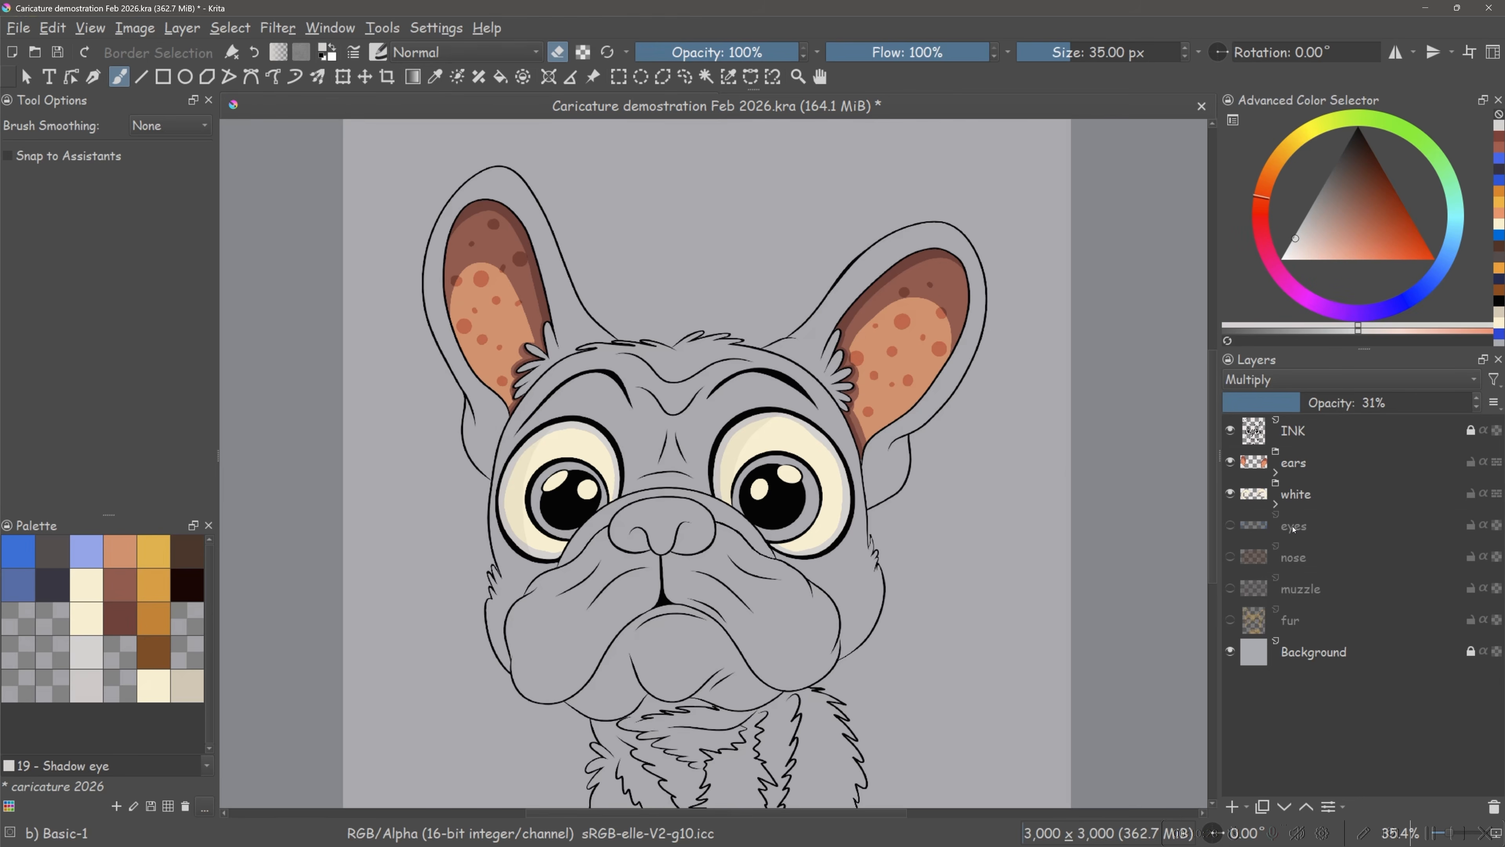
left_click(1290, 527)
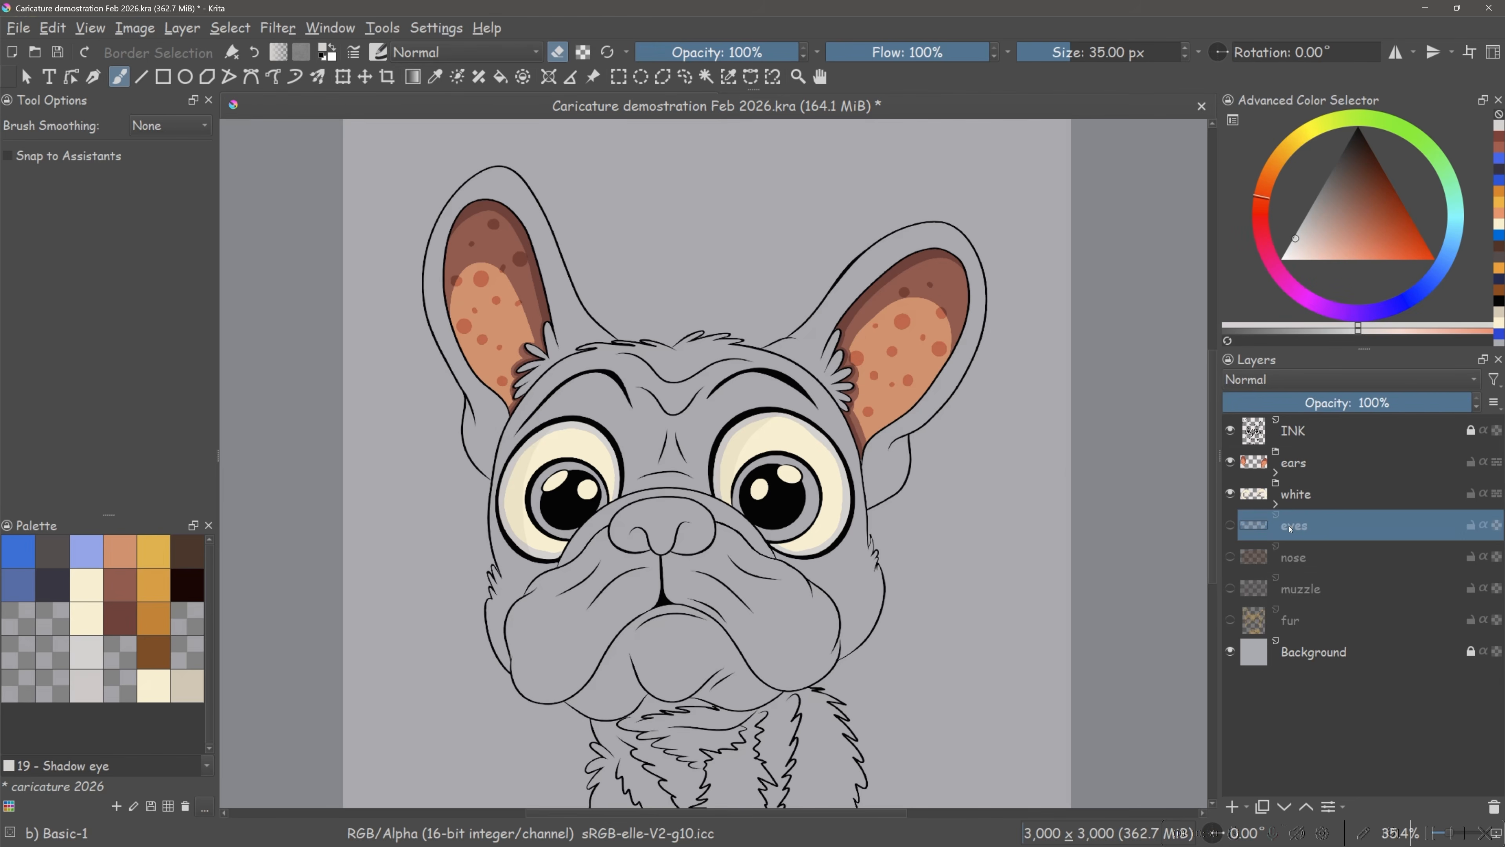
left_click(1230, 525)
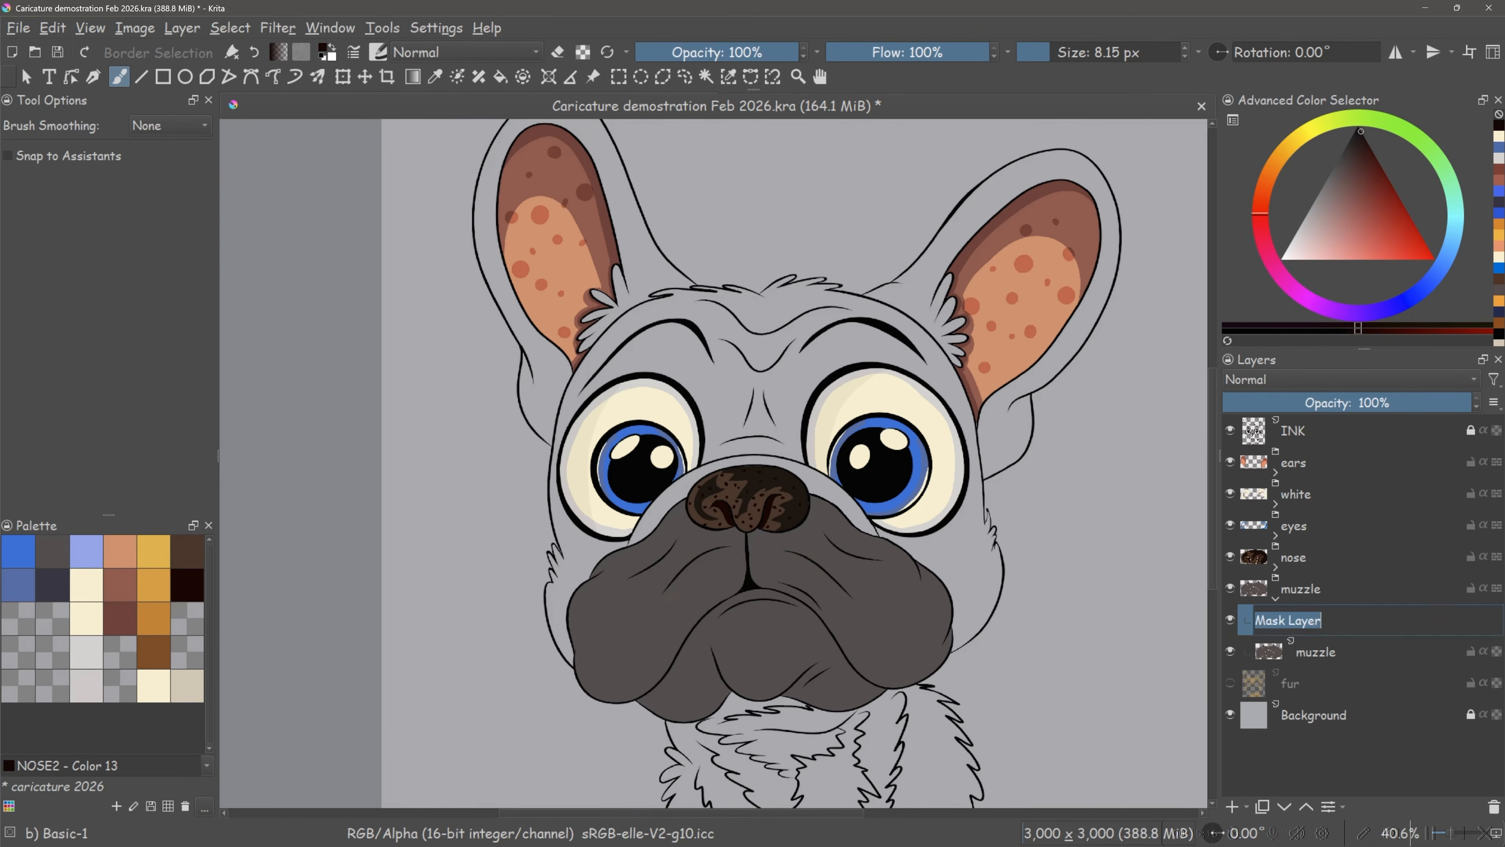
- Paint jagged dark shadows on the muzzle's shadows layer and edge the muzzle folds with HIGHTLIGHT1 on the blue highlights layer
left_click_drag(714, 629, 857, 695)
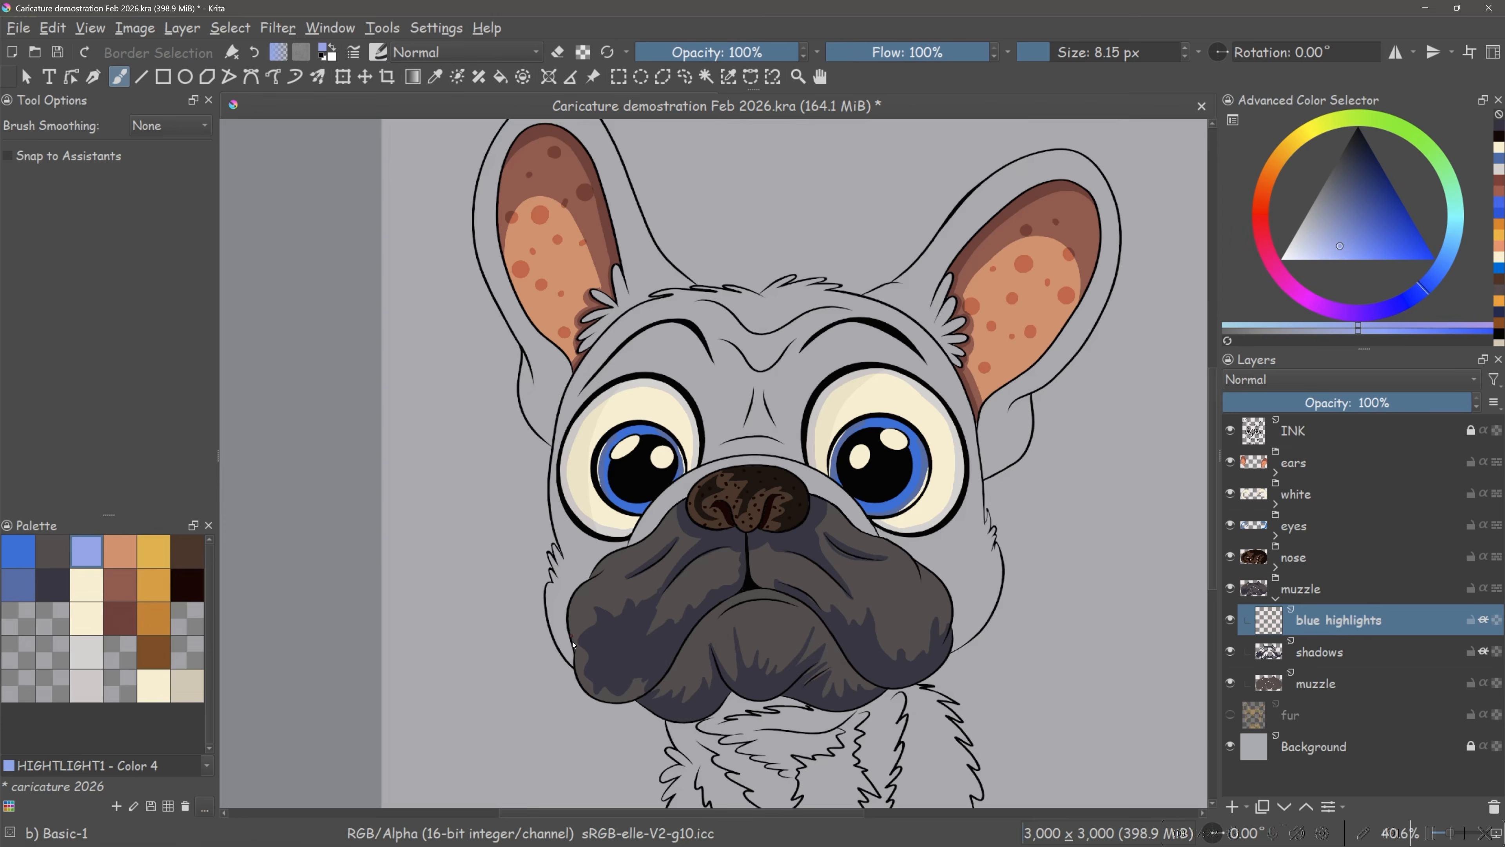
left_click_drag(573, 645, 581, 589)
mouse_move(616, 701)
left_mouse_down()
mouse_move(666, 670)
mouse_move(728, 693)
left_mouse_up()
left_click_drag(806, 707, 886, 690)
left_click_drag(748, 535, 822, 619)
key("e")
mouse_move(951, 632)
left_mouse_down()
mouse_move(904, 687)
mouse_move(947, 649)
left_mouse_up()
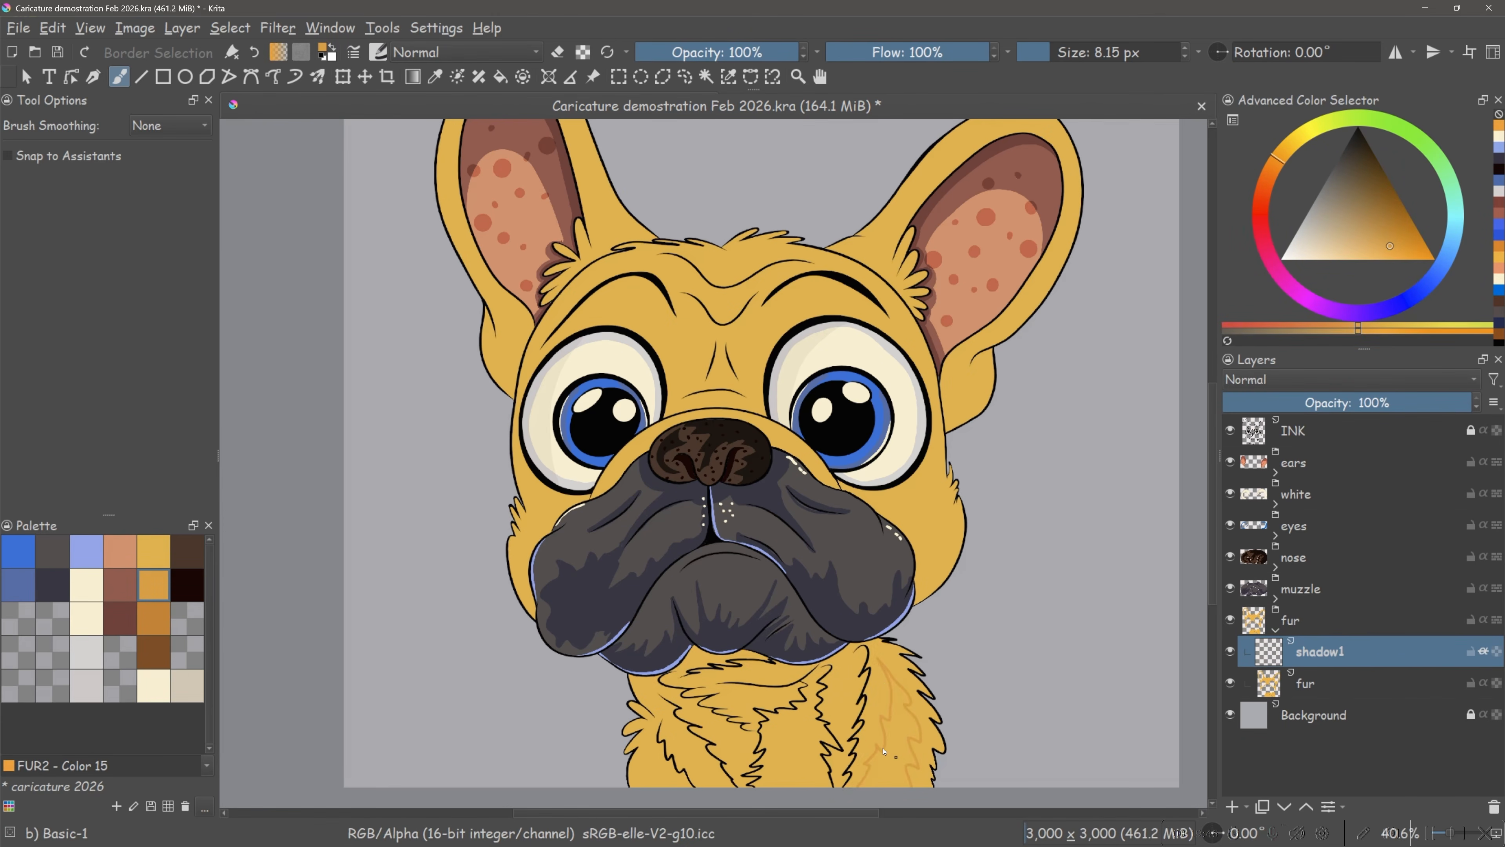
- Fill the outlined shadow area on the neck fur with FUR2 on the shadow1 layer and return to the brush
key("f")
left_click(884, 751)
key("b")
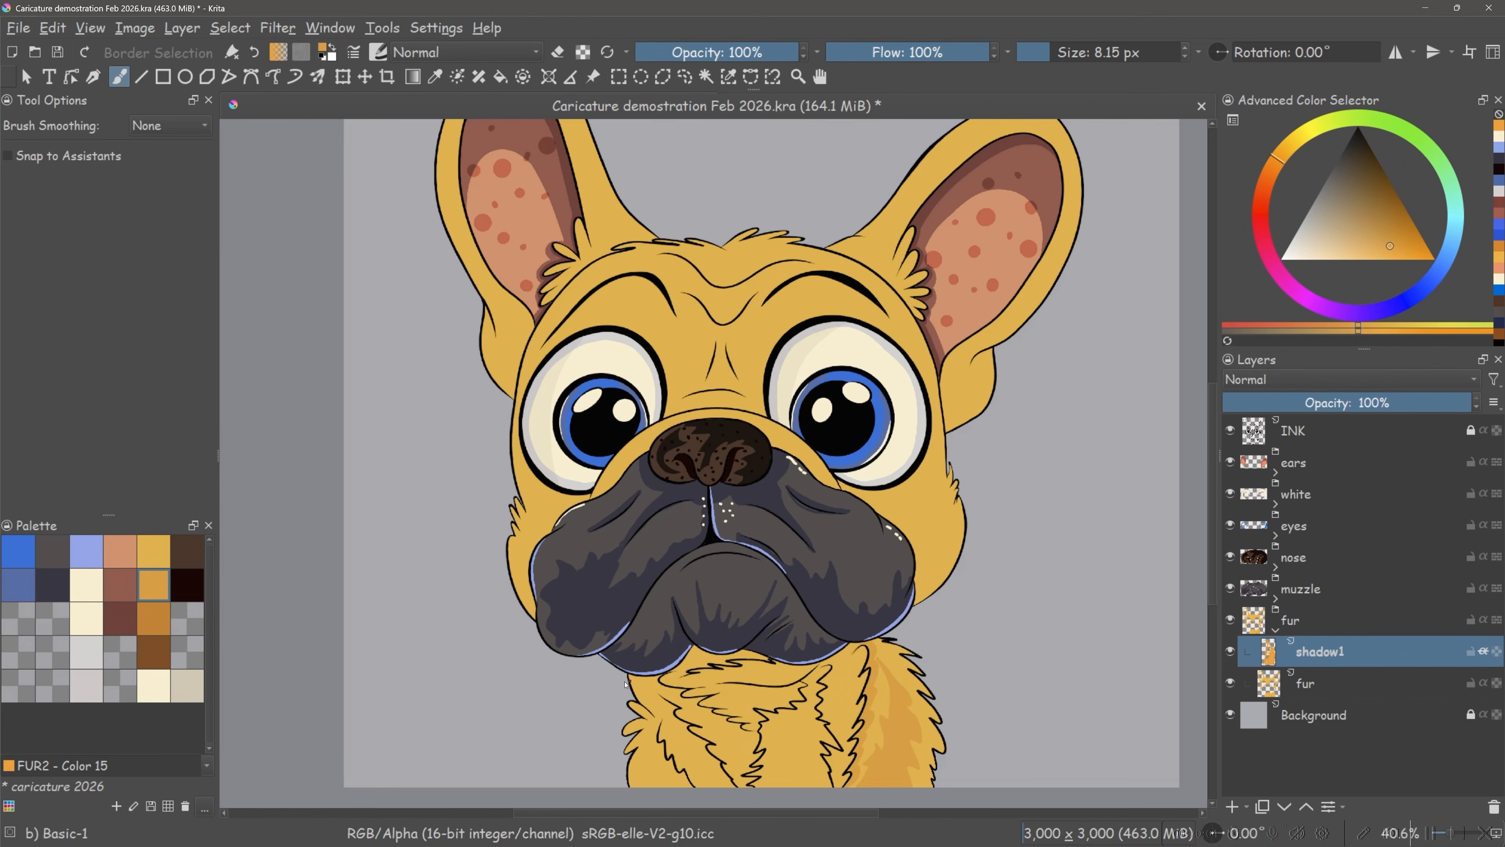
- Outline and fill FUR2 shadow patches across the forehead, cheeks, muzzle bridge and neck fur on the shadow1 layer
key("f")
key("b")
key("f")
key("b")
left_click_drag(542, 485, 521, 593)
mouse_move(688, 300)
left_mouse_down()
mouse_move(634, 356)
mouse_move(711, 409)
left_mouse_up()
mouse_move(821, 290)
left_mouse_down()
mouse_move(764, 409)
mouse_move(605, 492)
left_mouse_up()
key("f")
key("b")
key("f")
key("b")
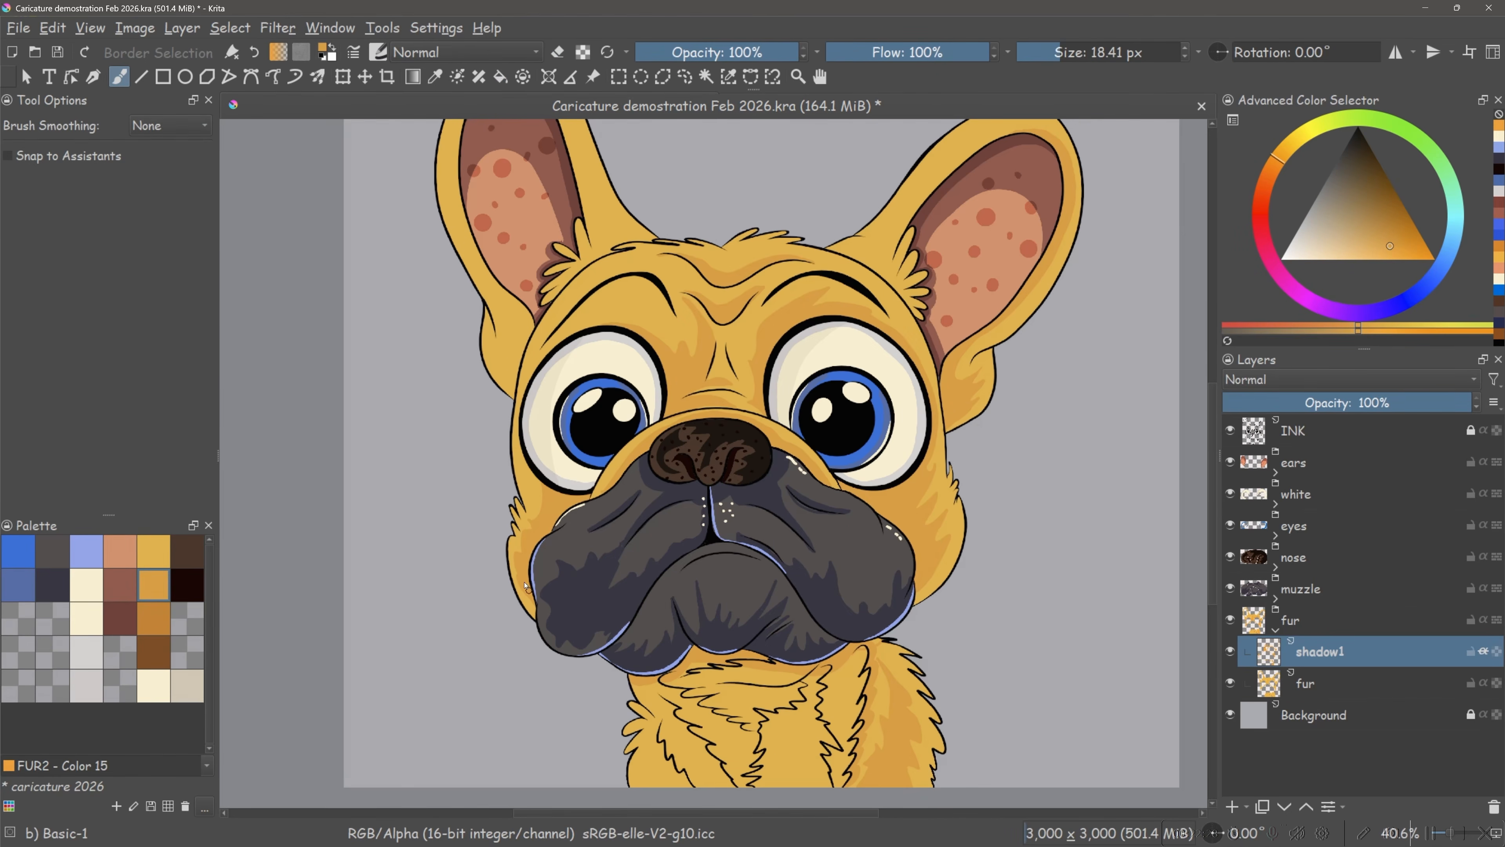
- Add a layer named shadow2 above shadow1 and choose FUR4 as the paint colour
key("Insert")
double_click(1320, 651)
type("shadow2")
key("Return")
left_click(153, 651)
- Outline and fill jagged dark FUR4 shadows at the left ear's base, above the eyes and on both cheeks
left_click_drag(498, 290, 511, 392)
key("e")
left_click_drag(970, 535, 927, 618)
key("e")
left_click_drag(516, 416, 622, 379)
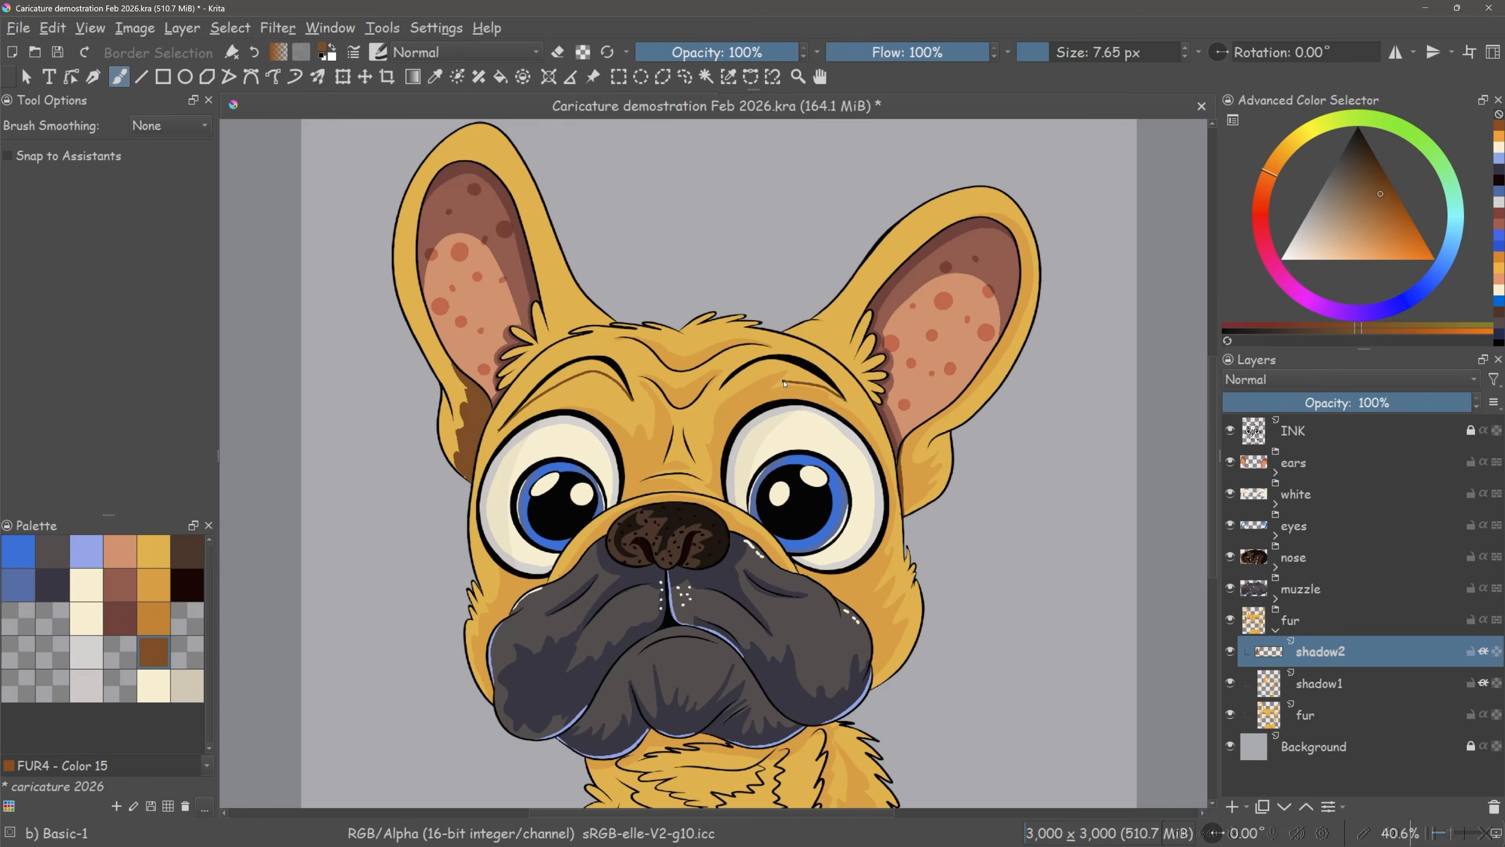
key("f")
left_click(859, 593)
key("b")
left_click_drag(483, 557, 536, 579)
key("f")
- Outline FUR3 mid-tone shadows at the base of the right ear on the shadow1 layer
left_click(1320, 684)
left_click(152, 618)
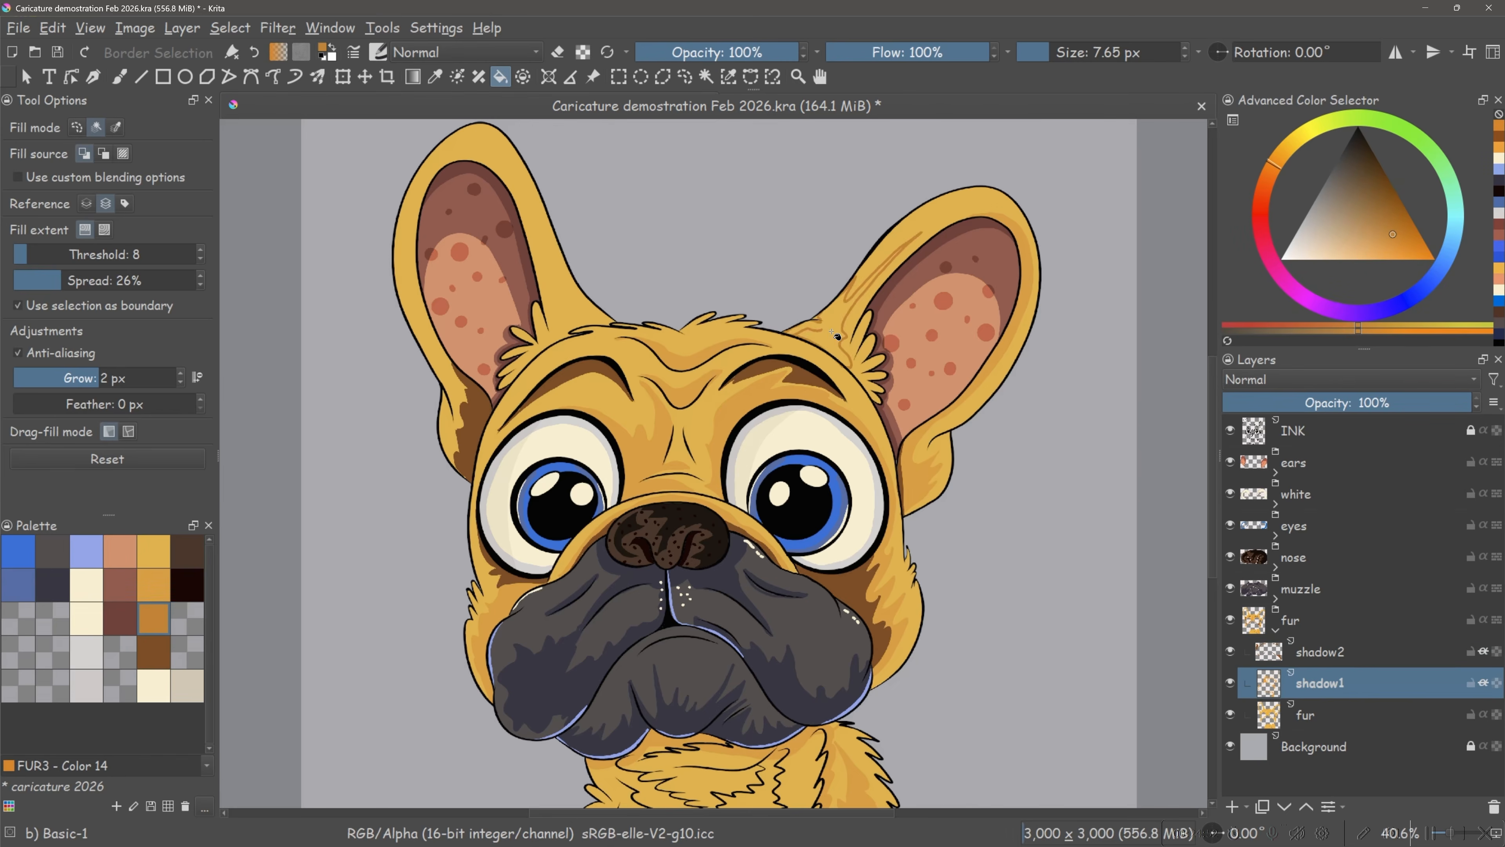
key("b")
left_click_drag(817, 682, 816, 505)
- Paint dark FUR4 shadows along the neck's fur tufts and under the chin folds on the shadow2 layer
scroll(816, 663, "up", 2)
left_click(1320, 651)
left_click(153, 652)
left_click_drag(415, 537, 566, 721)
left_click_drag(841, 515, 783, 720)
left_click(493, 628)
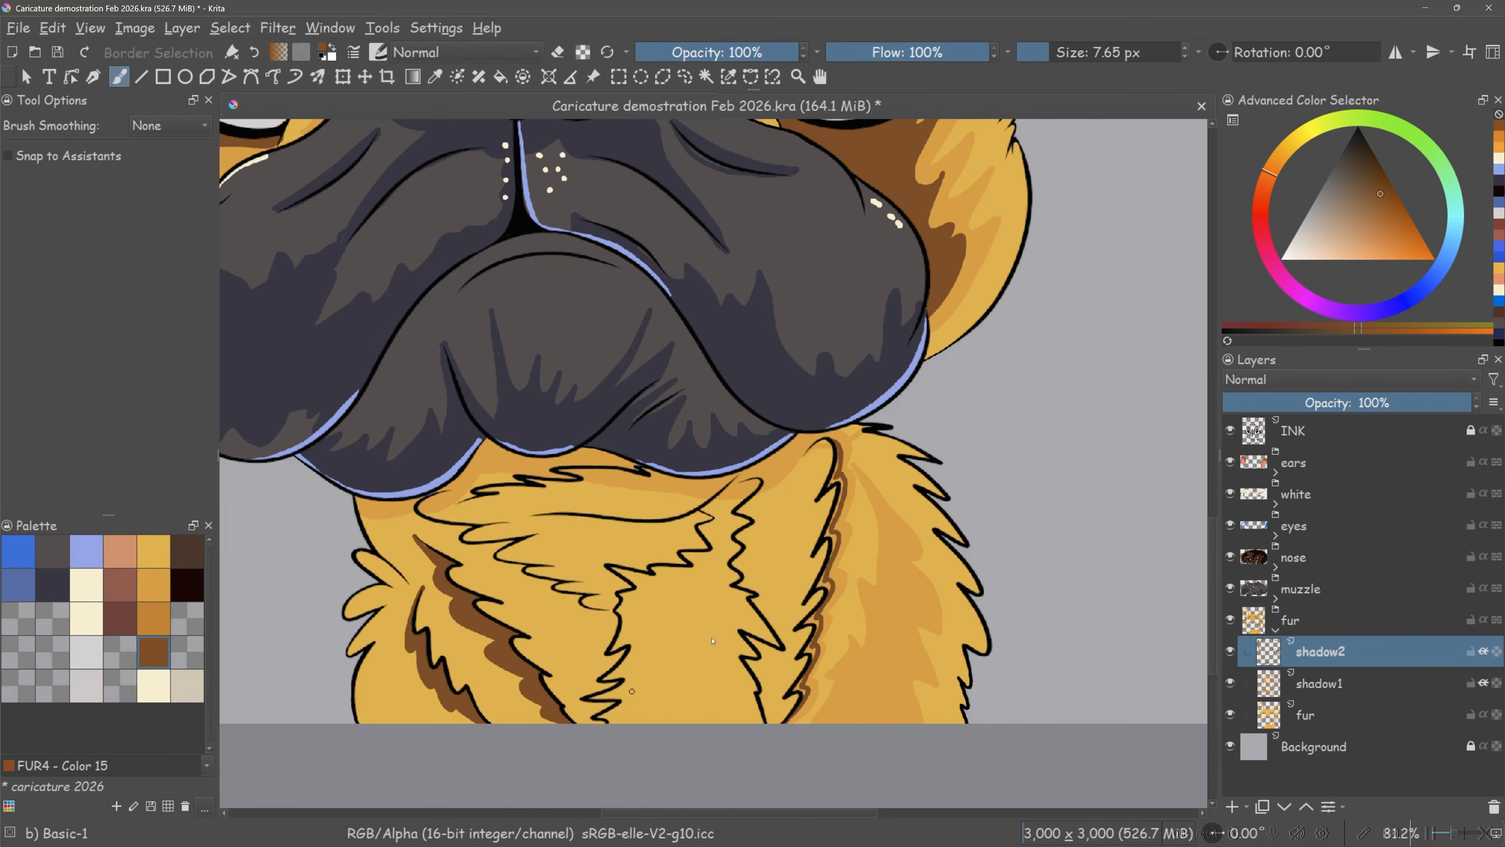
mouse_move(534, 517)
left_mouse_down()
mouse_move(629, 554)
mouse_move(599, 549)
left_mouse_up()
key("e")
- Add a layer named light fur above shadow2 and fill the central chest patch with the cream highlight colour
key("Insert")
double_click(1331, 655)
type("light fur")
key("Return")
left_click(153, 685)
key("f")
left_click(687, 628)
- Add a layer named light fur shadow above the light fur layer
key("Insert")
double_click(1332, 655)
type("light fur shadow")
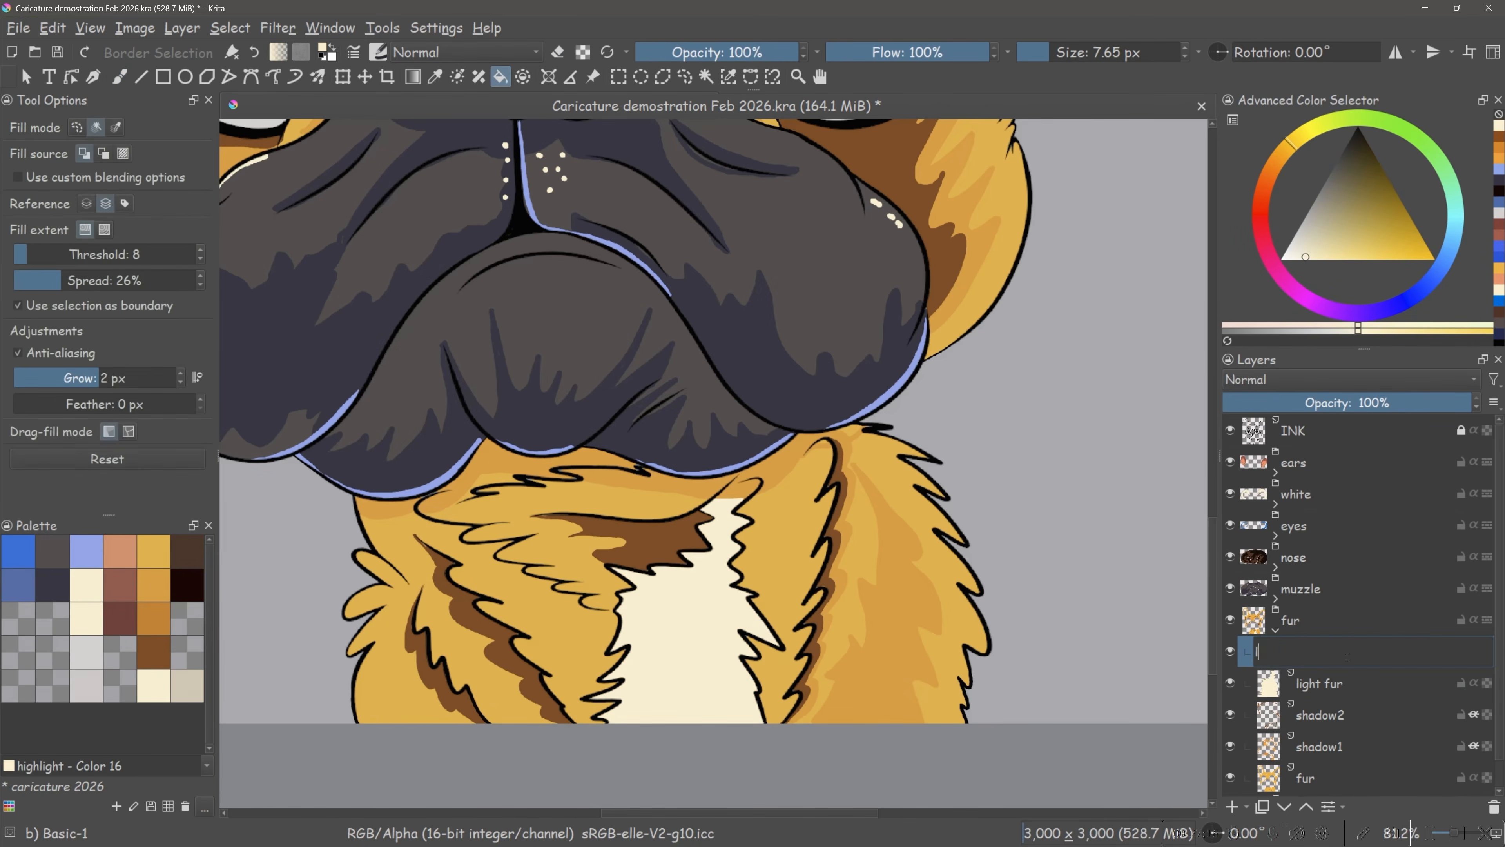
- Add a layer named highlights above light fur shadow, make it inherit alpha, and choose HIGHLIGHT3
key("Insert")
double_click(1332, 651)
type("highlights")
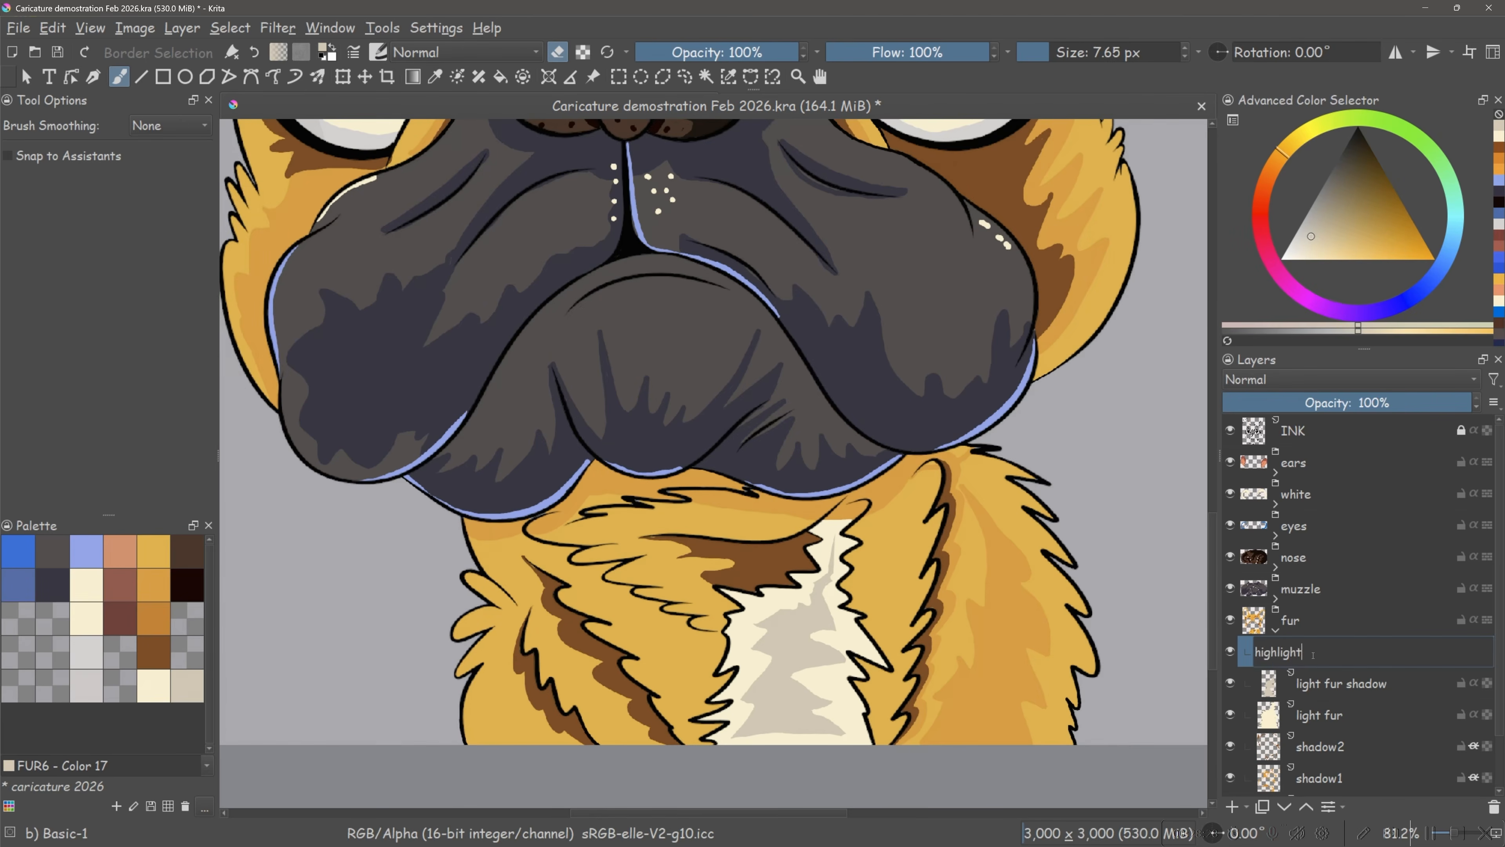
left_click(1473, 651)
left_click(87, 617)
- Paint thin HIGHLIGHT3 edges along the forehead and ear hair tufts, trimming them with the brush in eraser mode
key("e")
left_click_drag(534, 178, 901, 795)
left_click_drag(916, 473, 980, 438)
left_click_drag(1067, 455, 1005, 458)
key("e")
left_click_drag(899, 478, 845, 461)
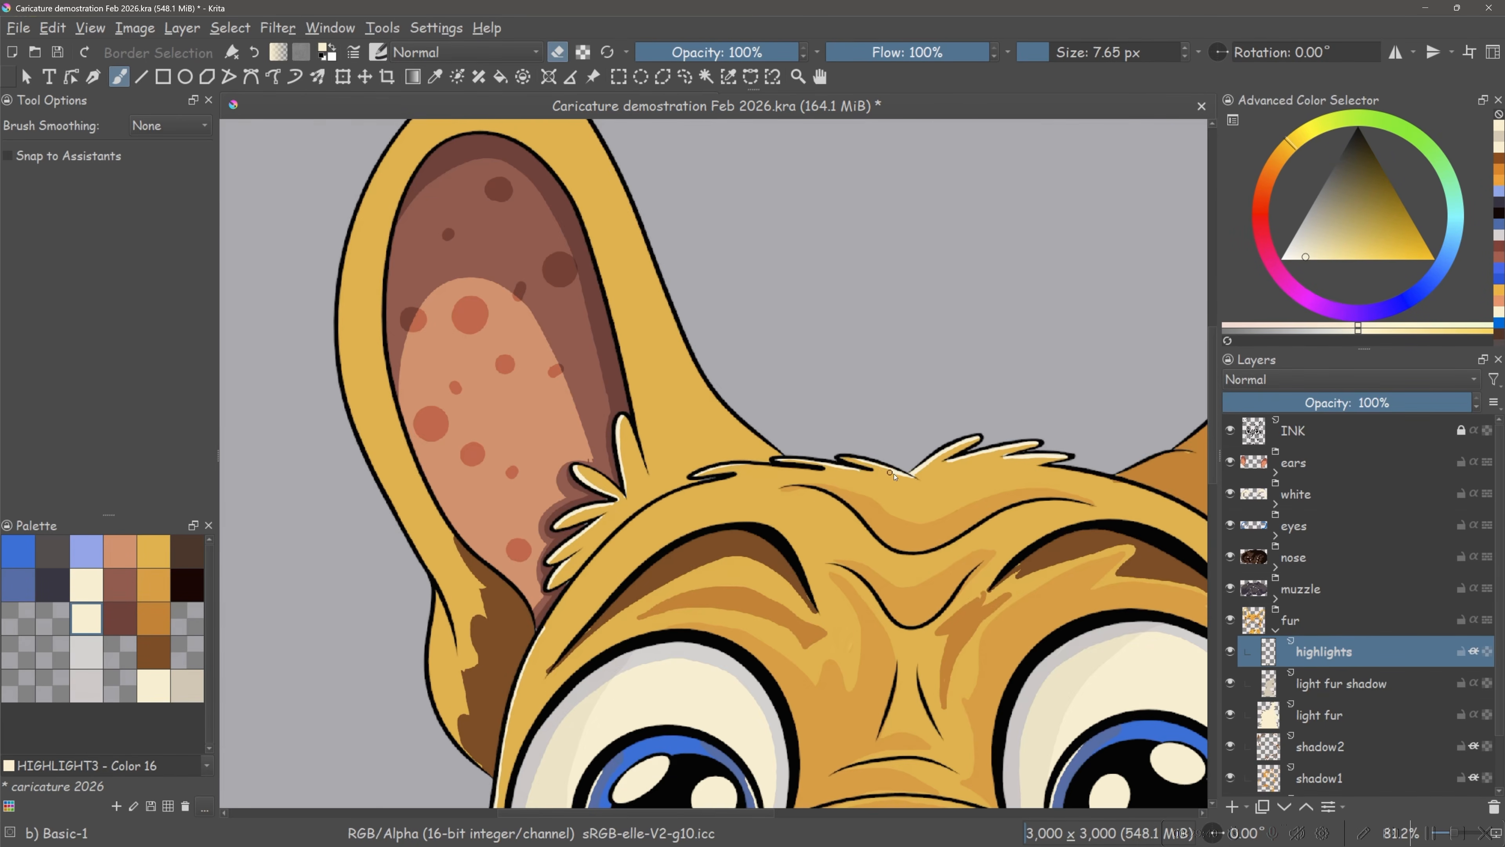
- Outline and fill a HIGHLIGHT3 rim highlight along the outer edges of the left ear
scroll(735, 468, "down", 2)
key("e")
left_click_drag(332, 255, 527, 475)
key("f")
left_click(474, 439)
key("e")
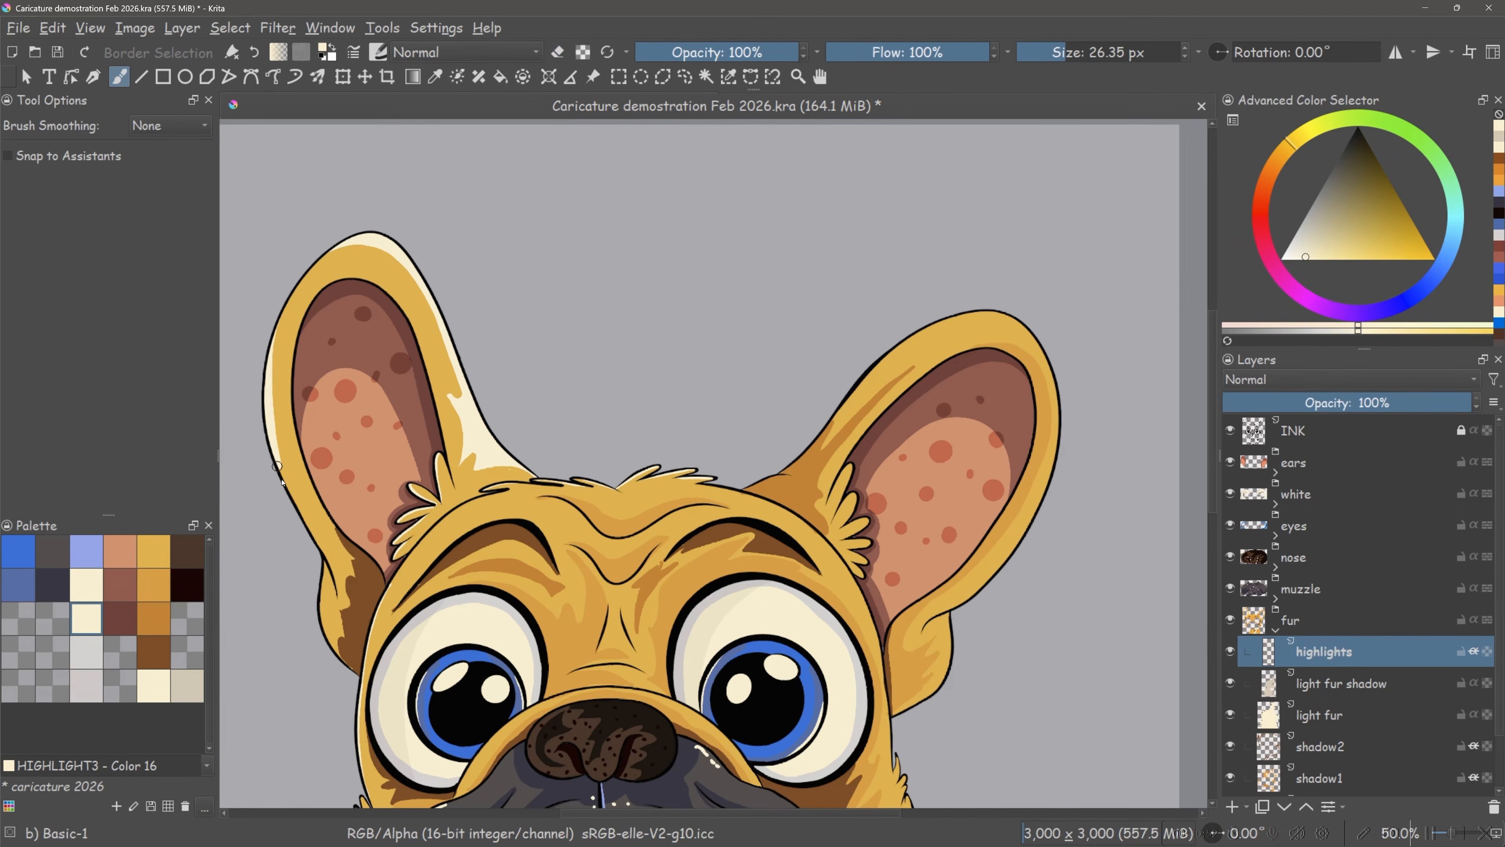